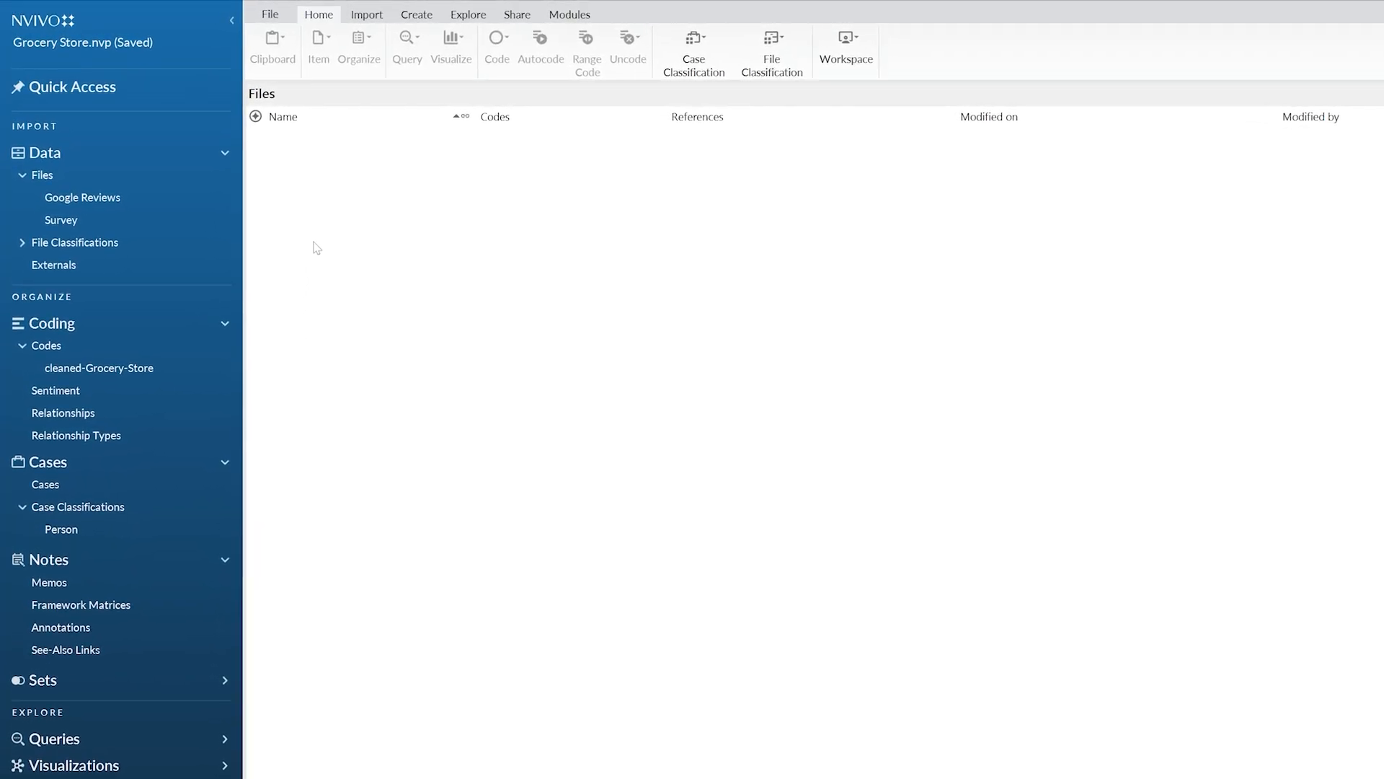
Create a folder named Focus Group under Files
{"action": "right_click", "coordinate": [156, 182]}
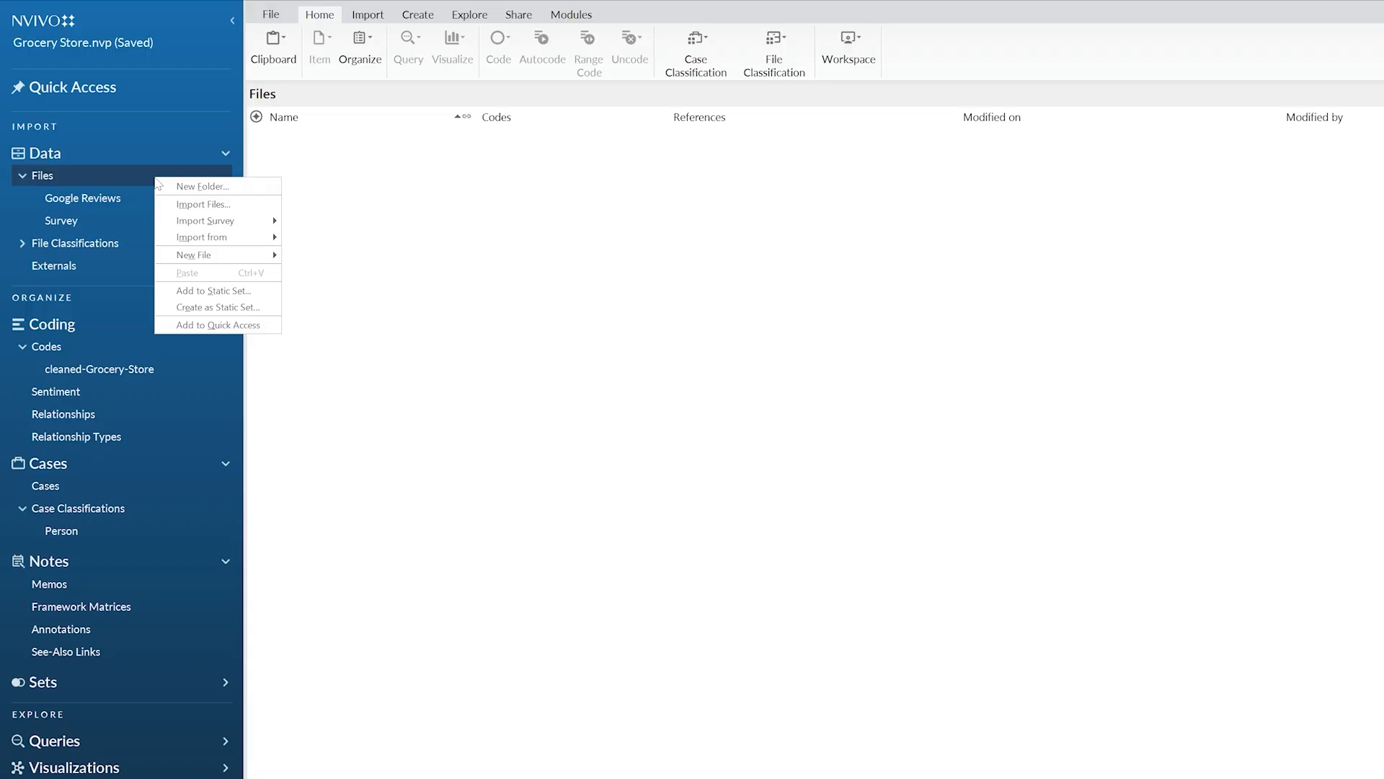
{"action": "left_click", "coordinate": [159, 186]}
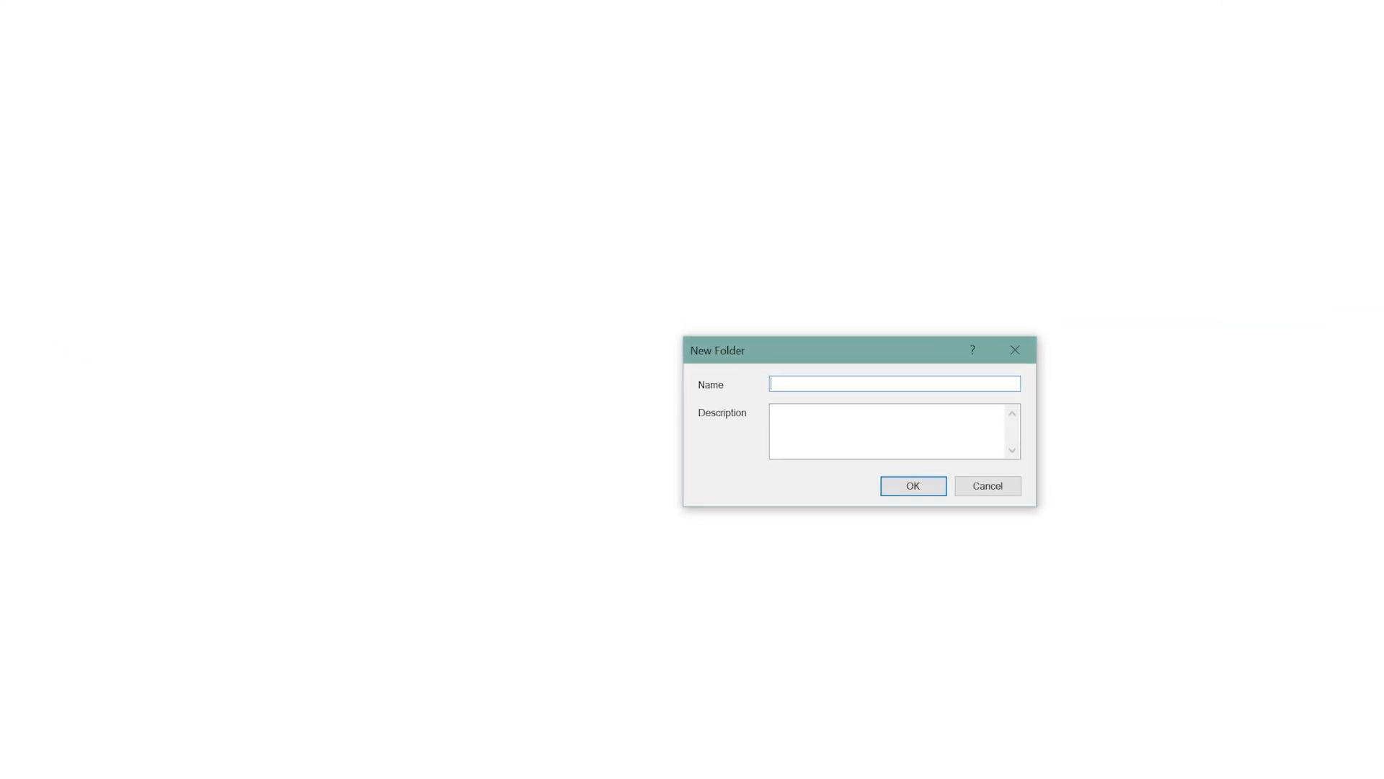
{"action": "type", "text": "Focus Group"}
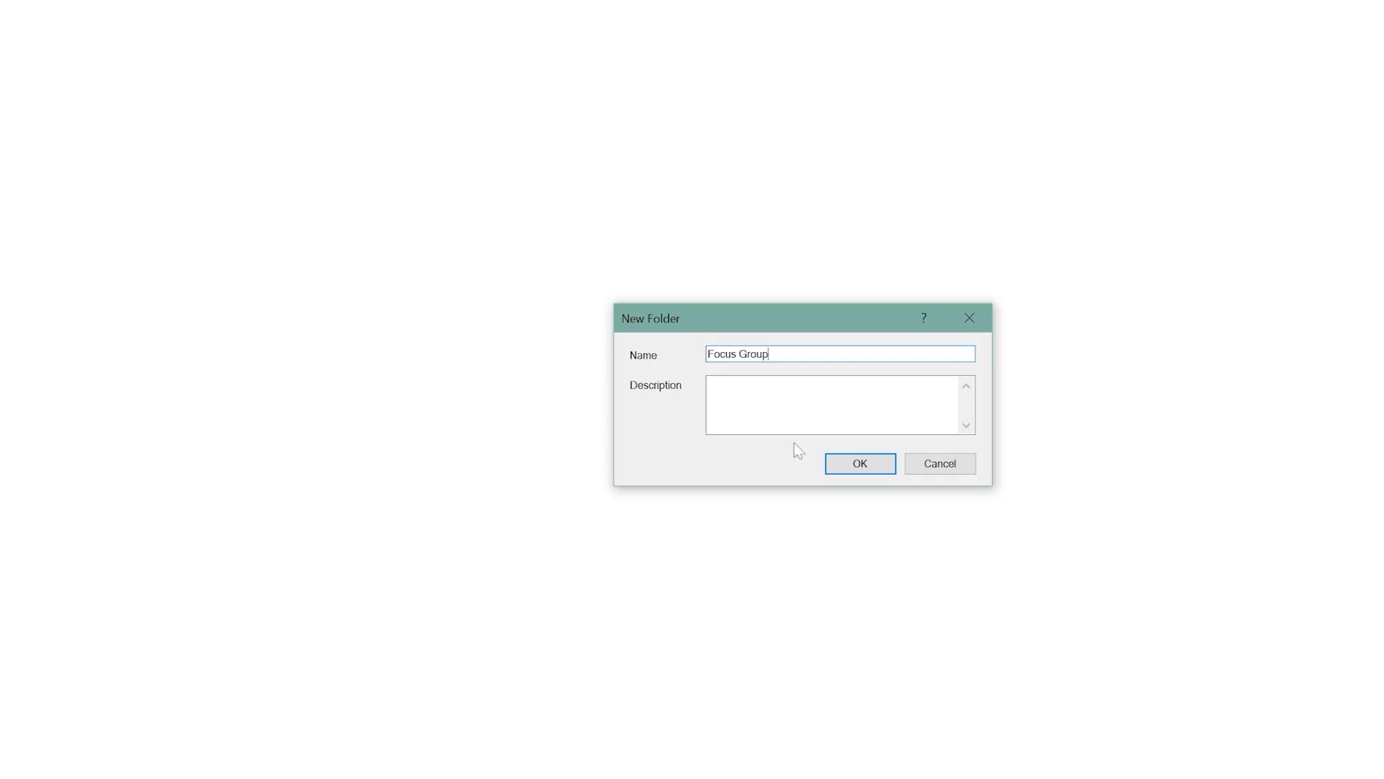
{"action": "left_click", "coordinate": [844, 468]}
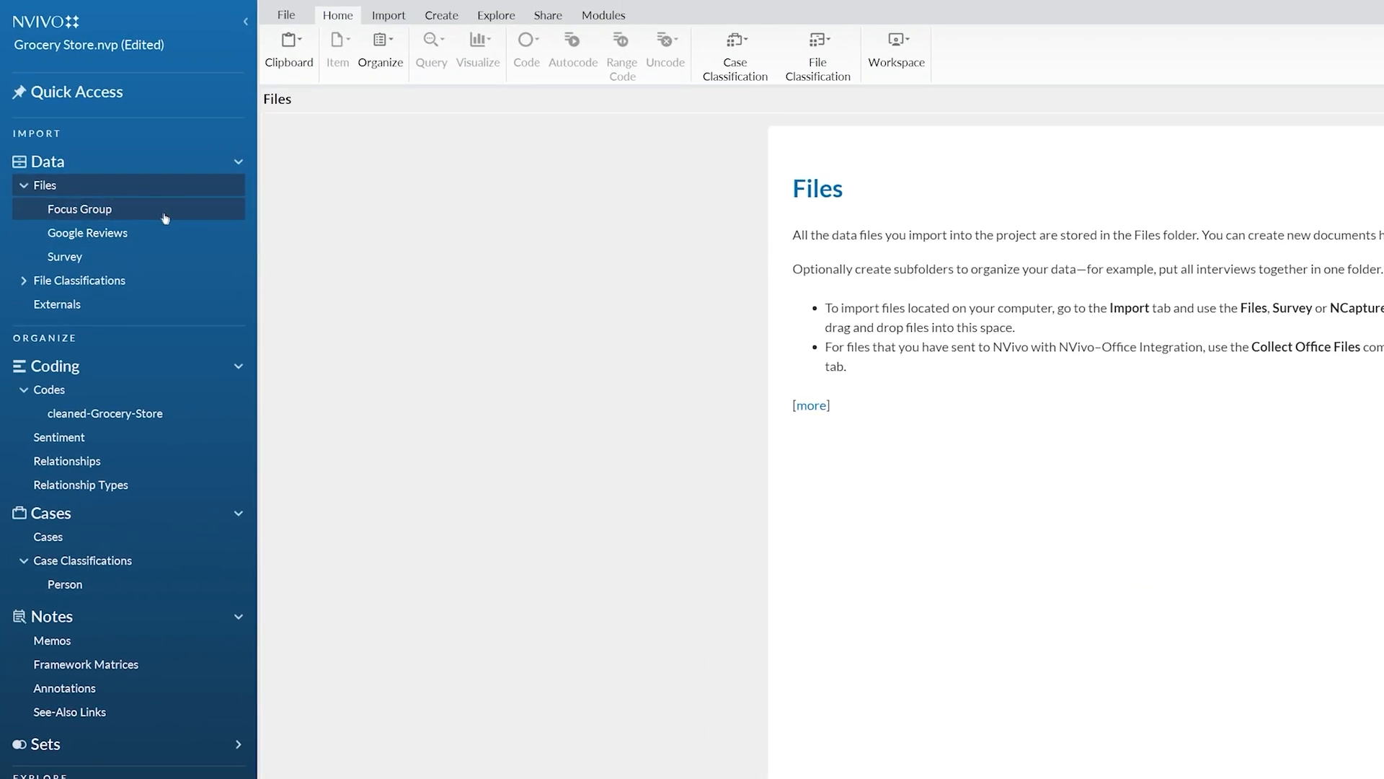
Import the focus_group_transcript Word document into the Focus Group files folder without creating a case, keeping its default document properties
{"action": "right_click", "coordinate": [163, 217]}
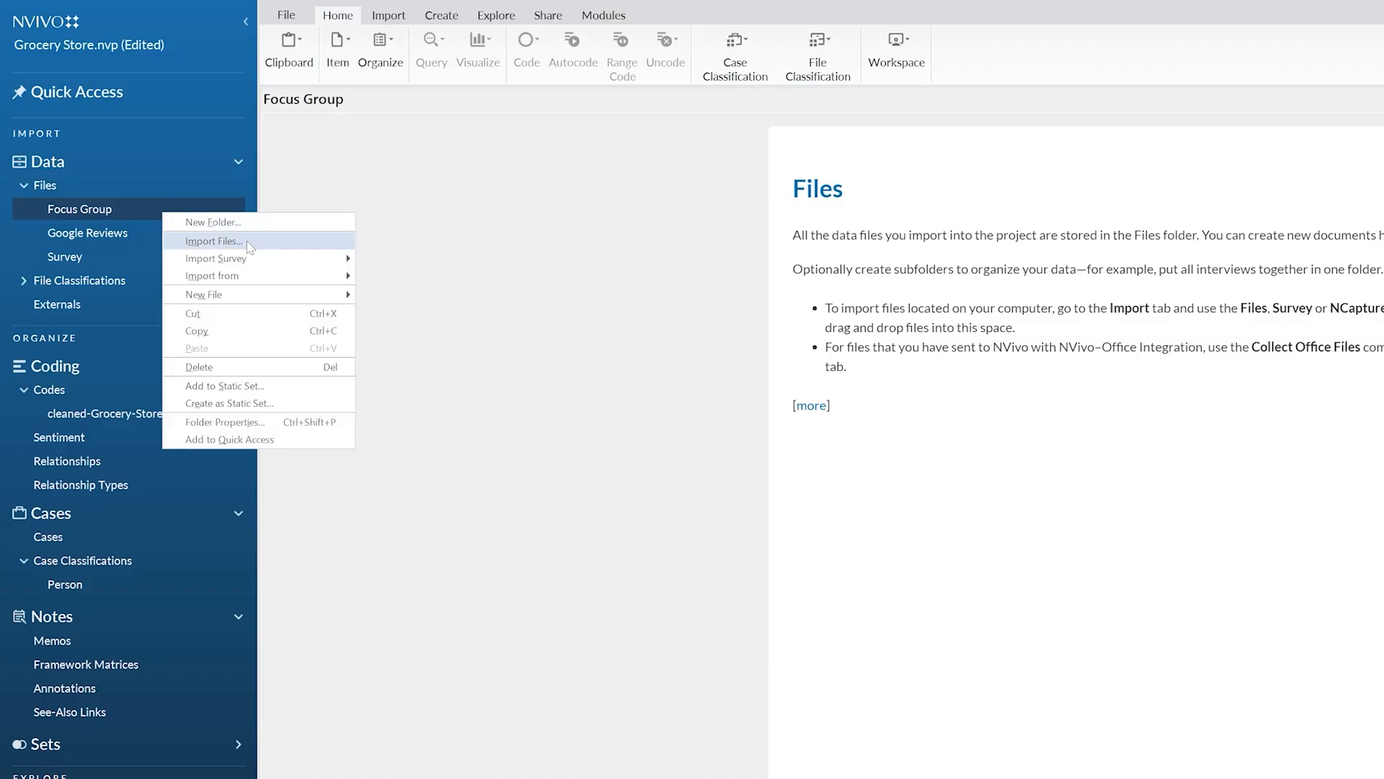
{"action": "left_click", "coordinate": [248, 244]}
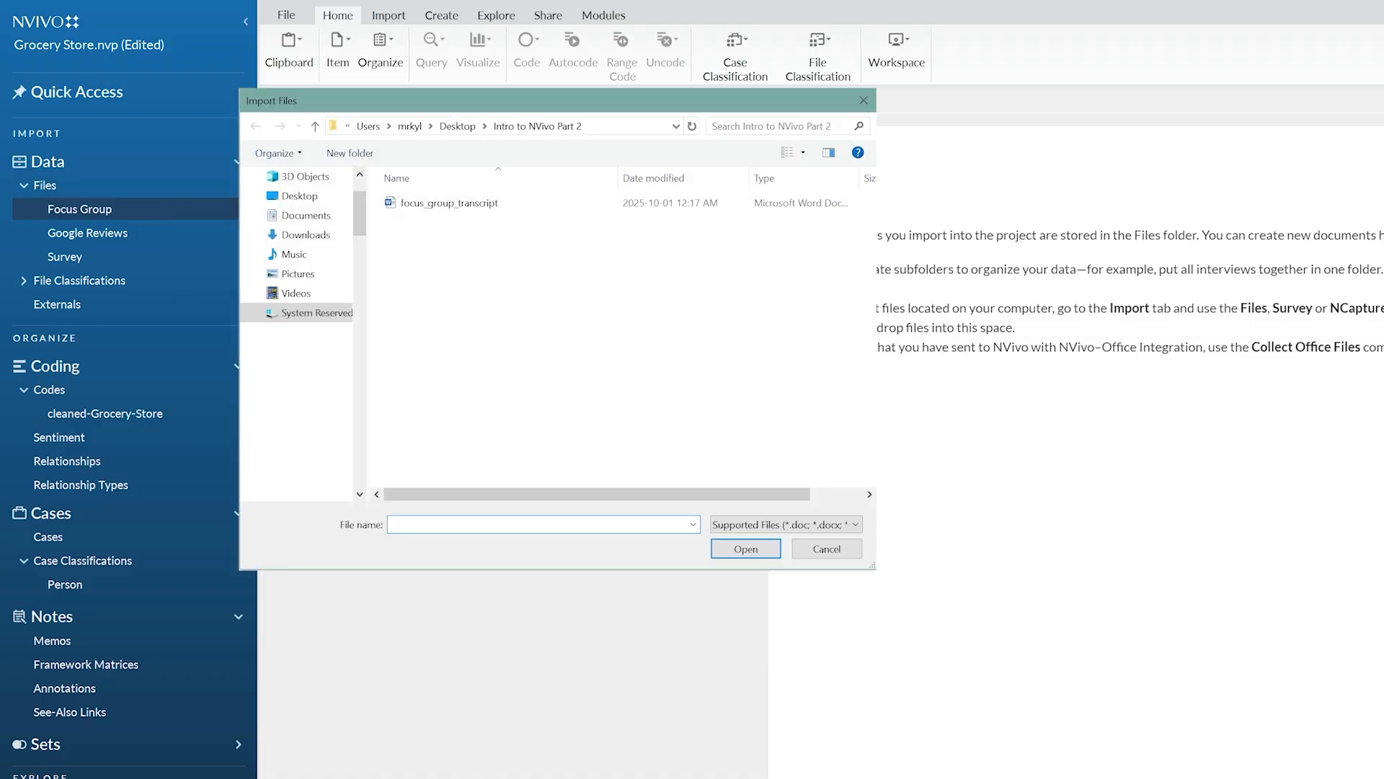
{"action": "left_click", "coordinate": [522, 206]}
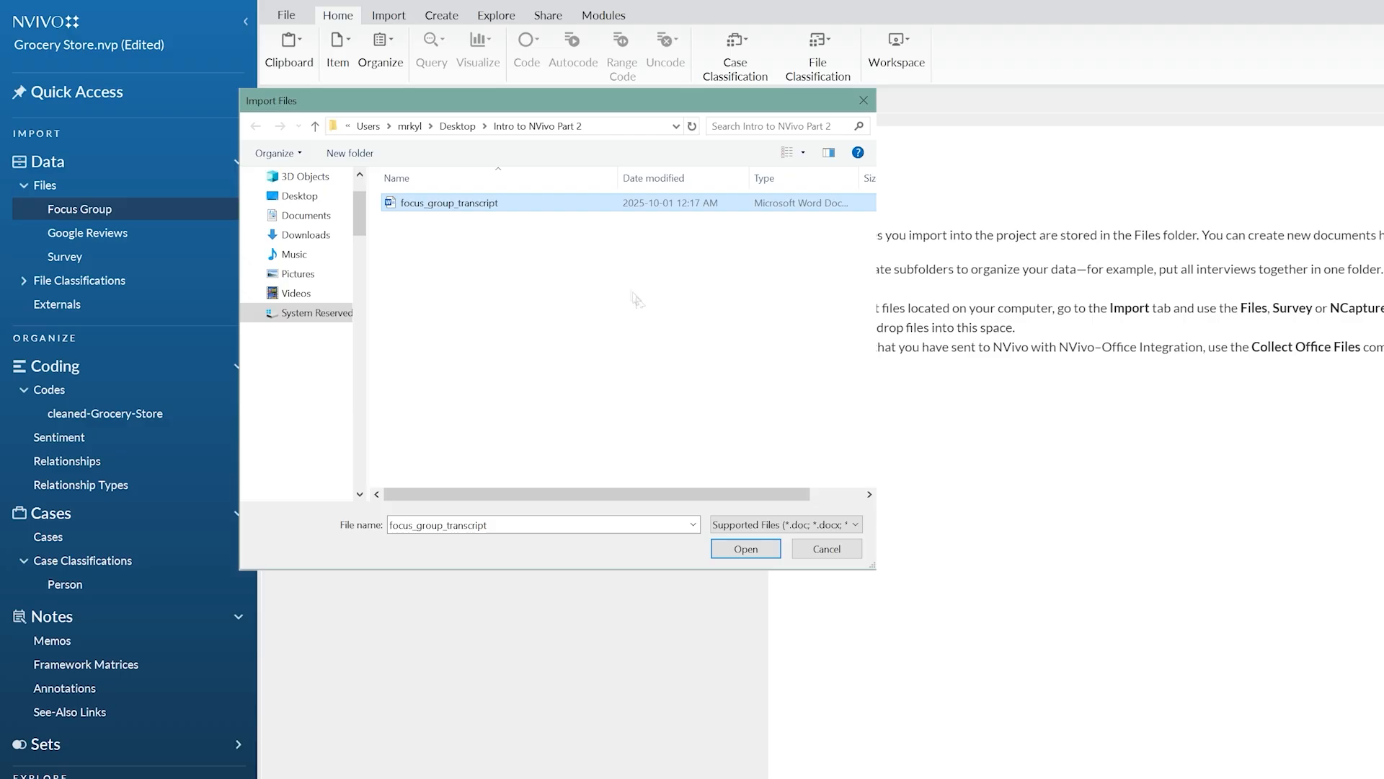
{"action": "left_click", "coordinate": [743, 549]}
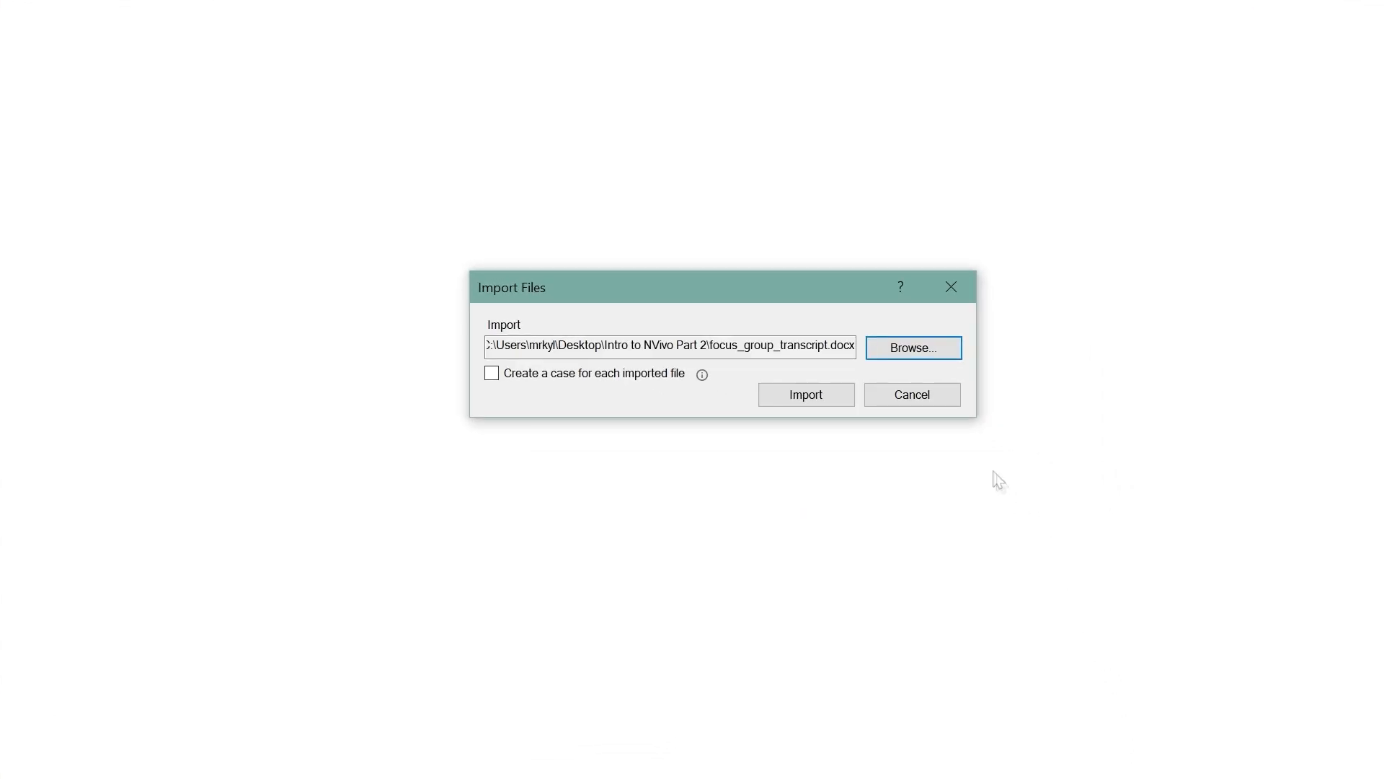
{"action": "left_click", "coordinate": [833, 395]}
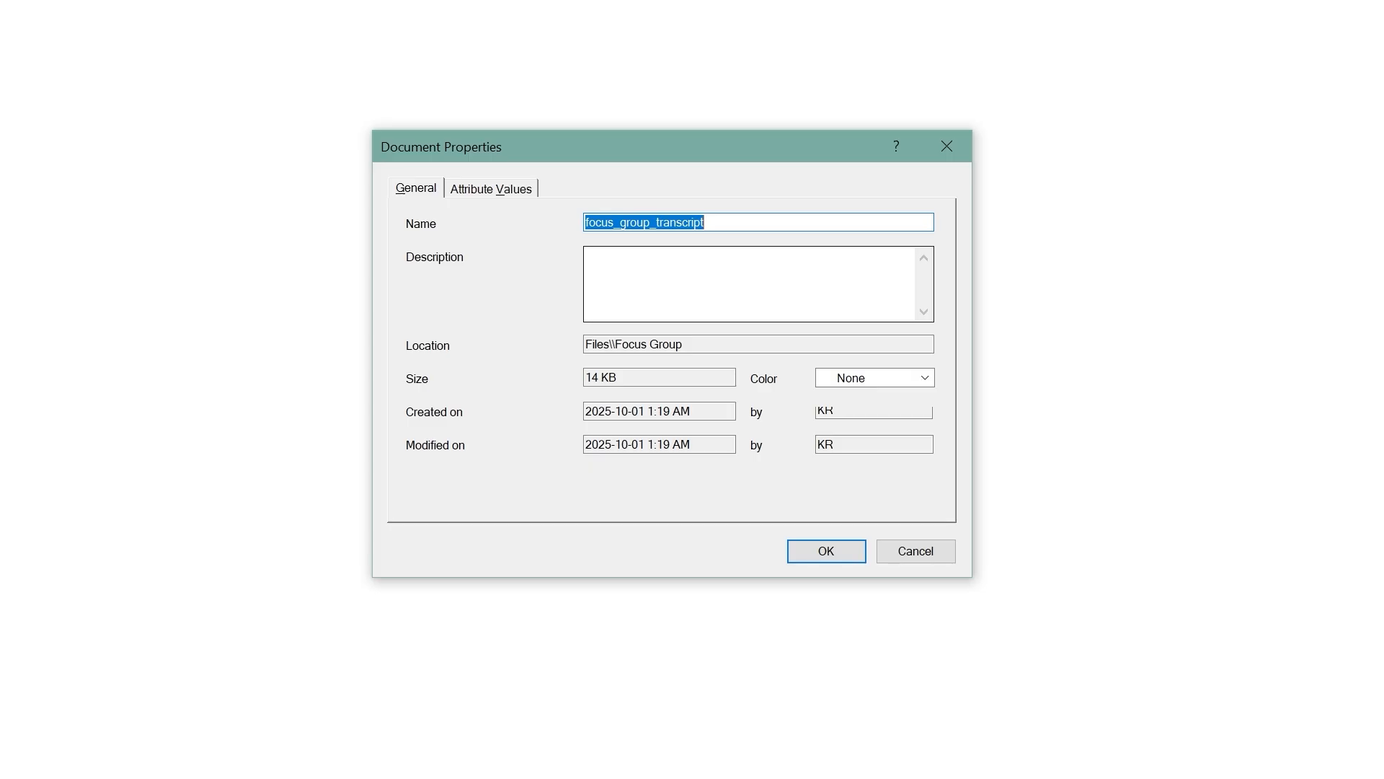
{"action": "left_click", "coordinate": [852, 552]}
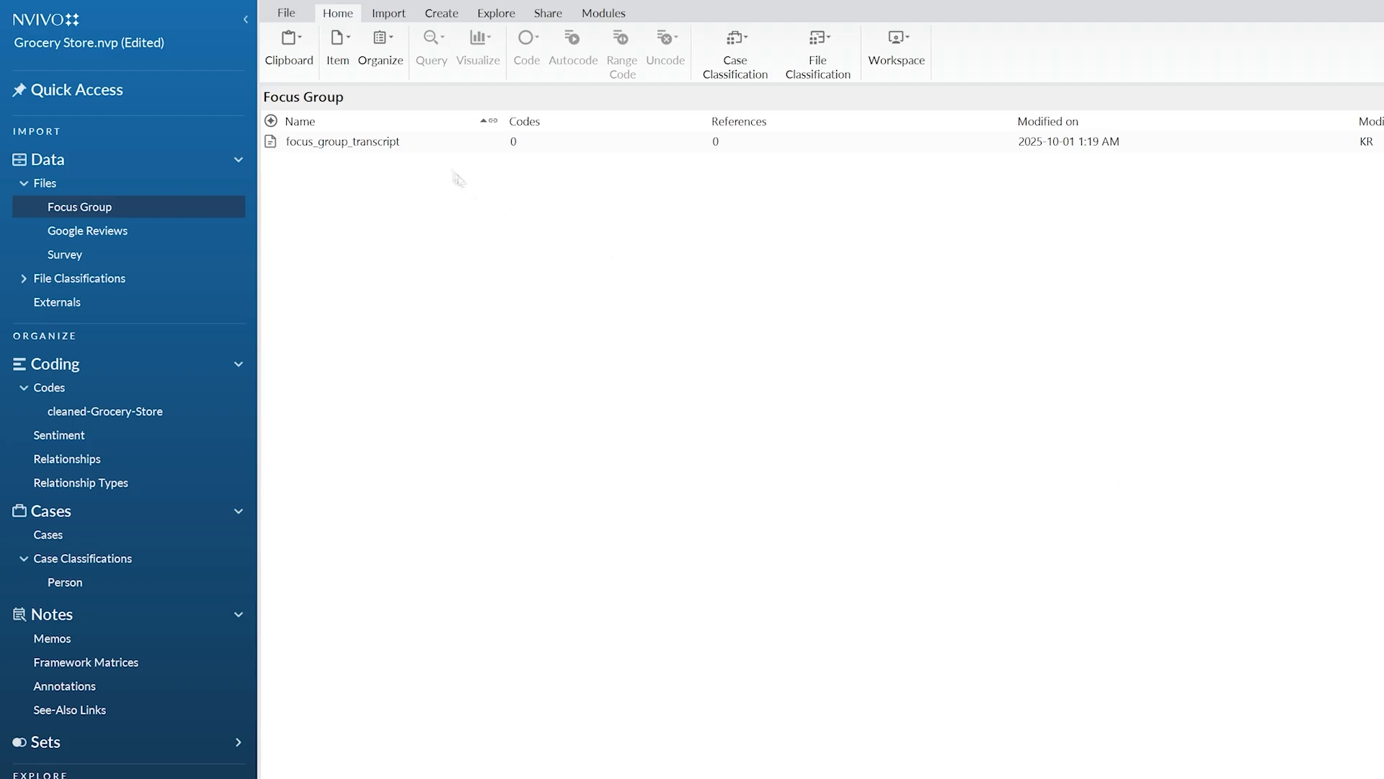
Open focus_group_transcript and switch its edit mode on and back off
{"action": "double_click", "coordinate": [417, 147]}
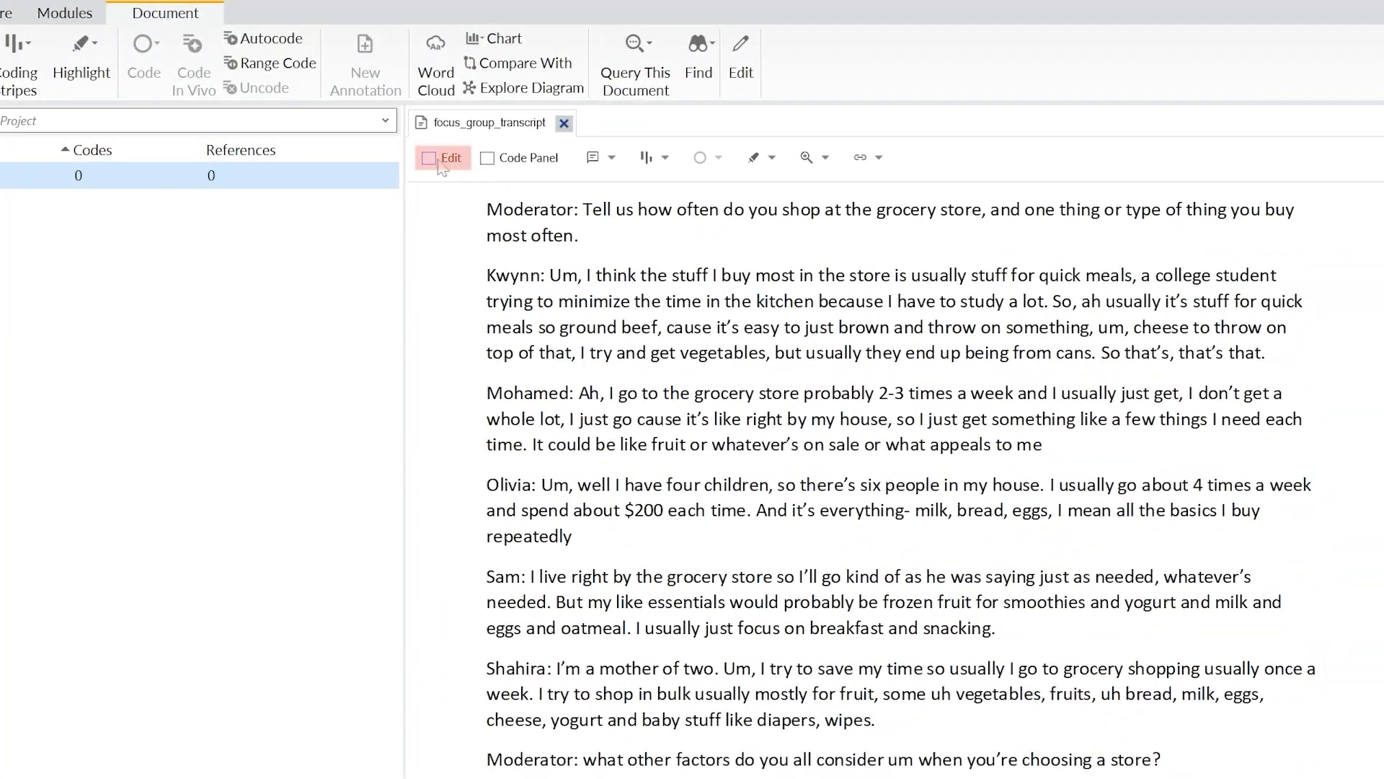
{"action": "left_click", "coordinate": [431, 158]}
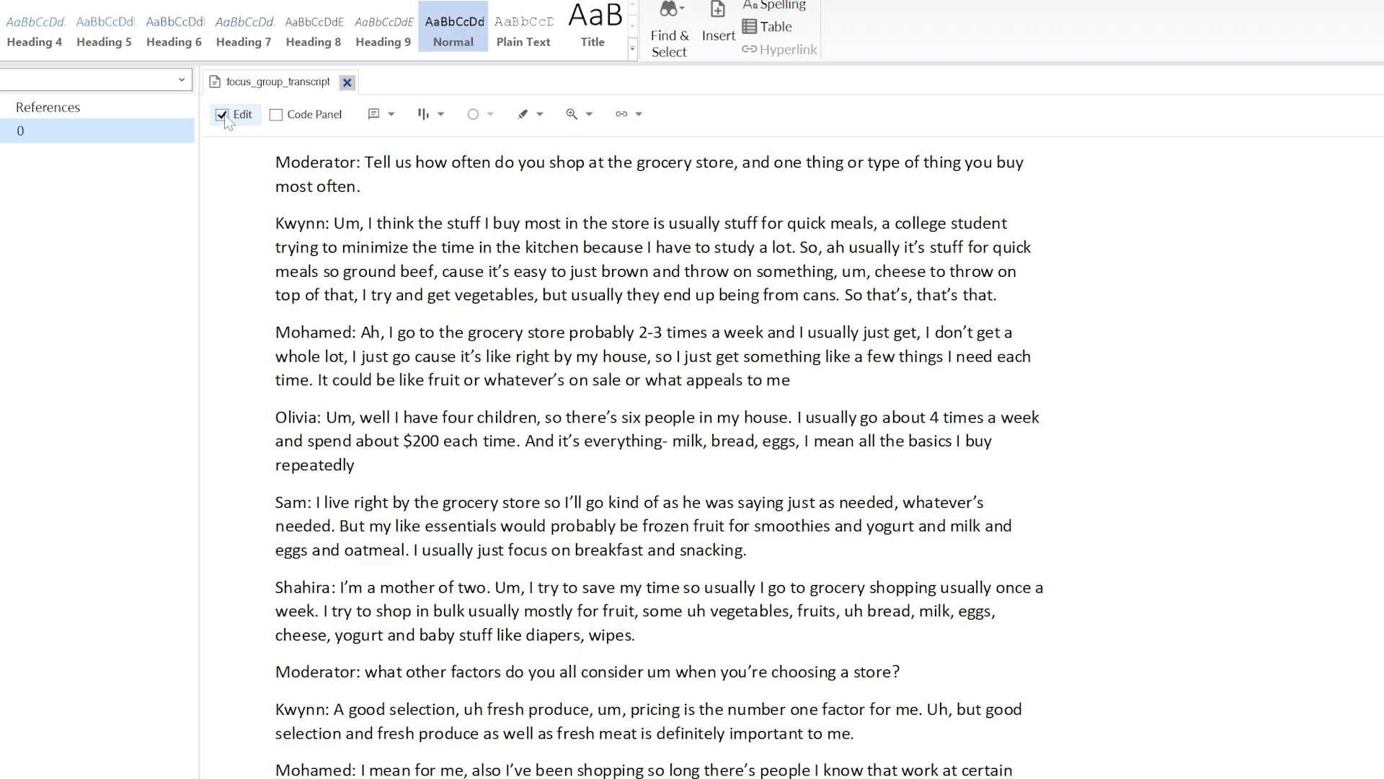
{"action": "left_click", "coordinate": [223, 116]}
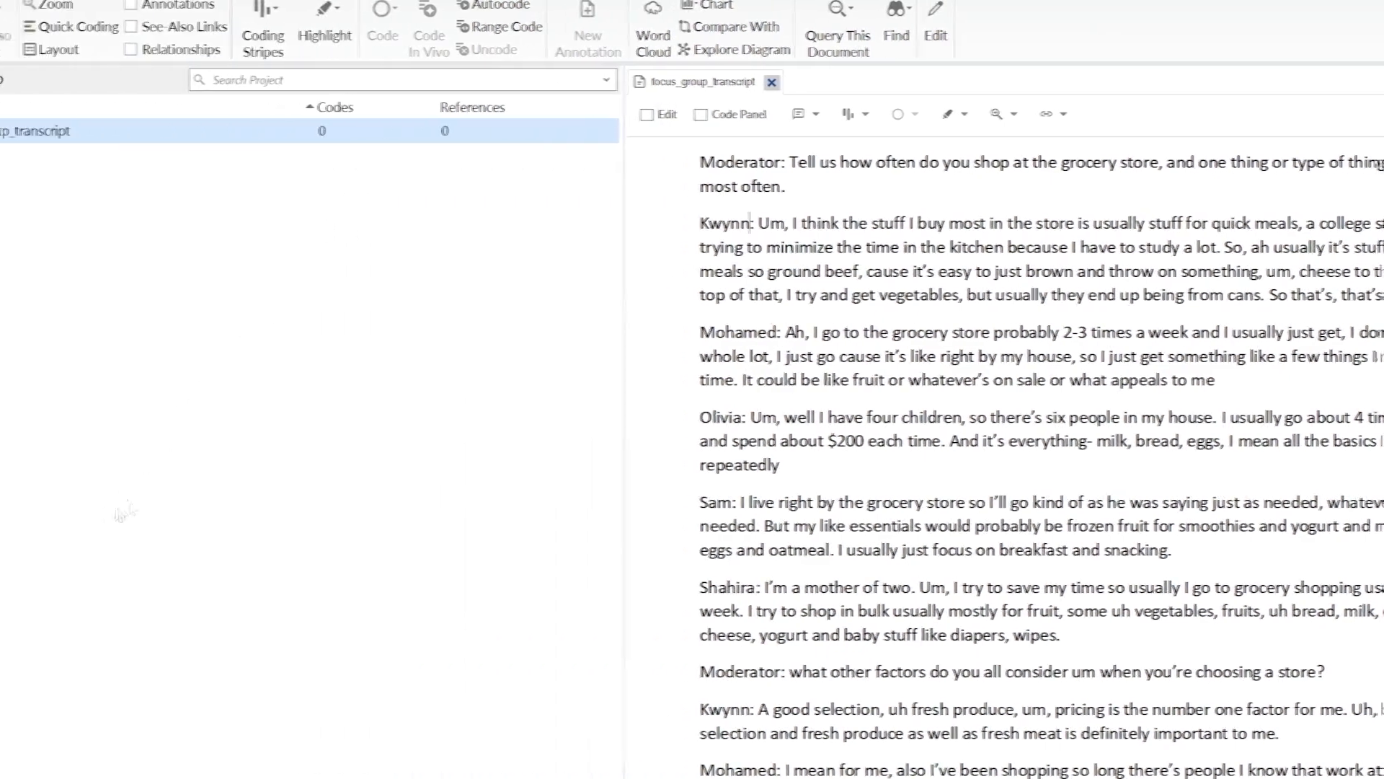
Show the project's cases and start autocoding focus_group_transcript by speaker name
{"action": "left_click", "coordinate": [232, 597]}
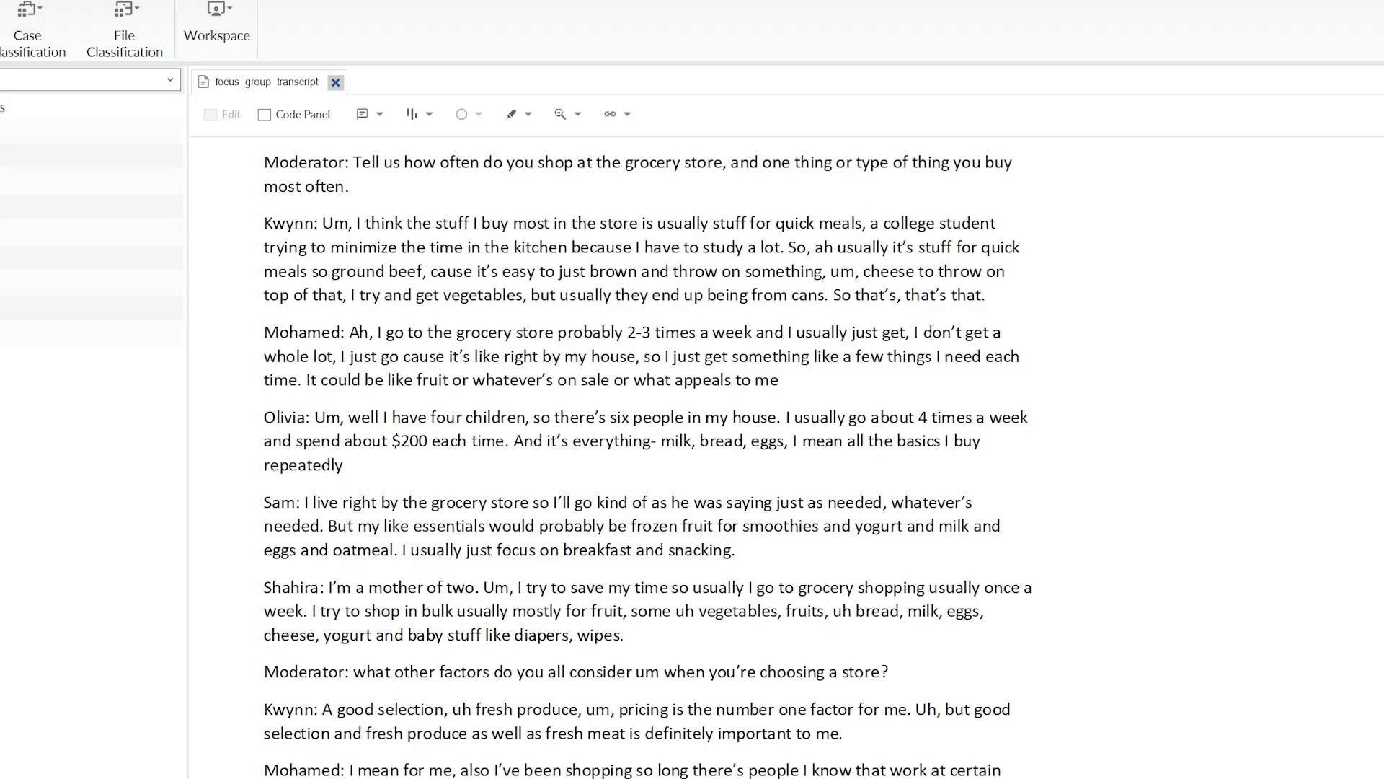
{"action": "left_click", "coordinate": [210, 591]}
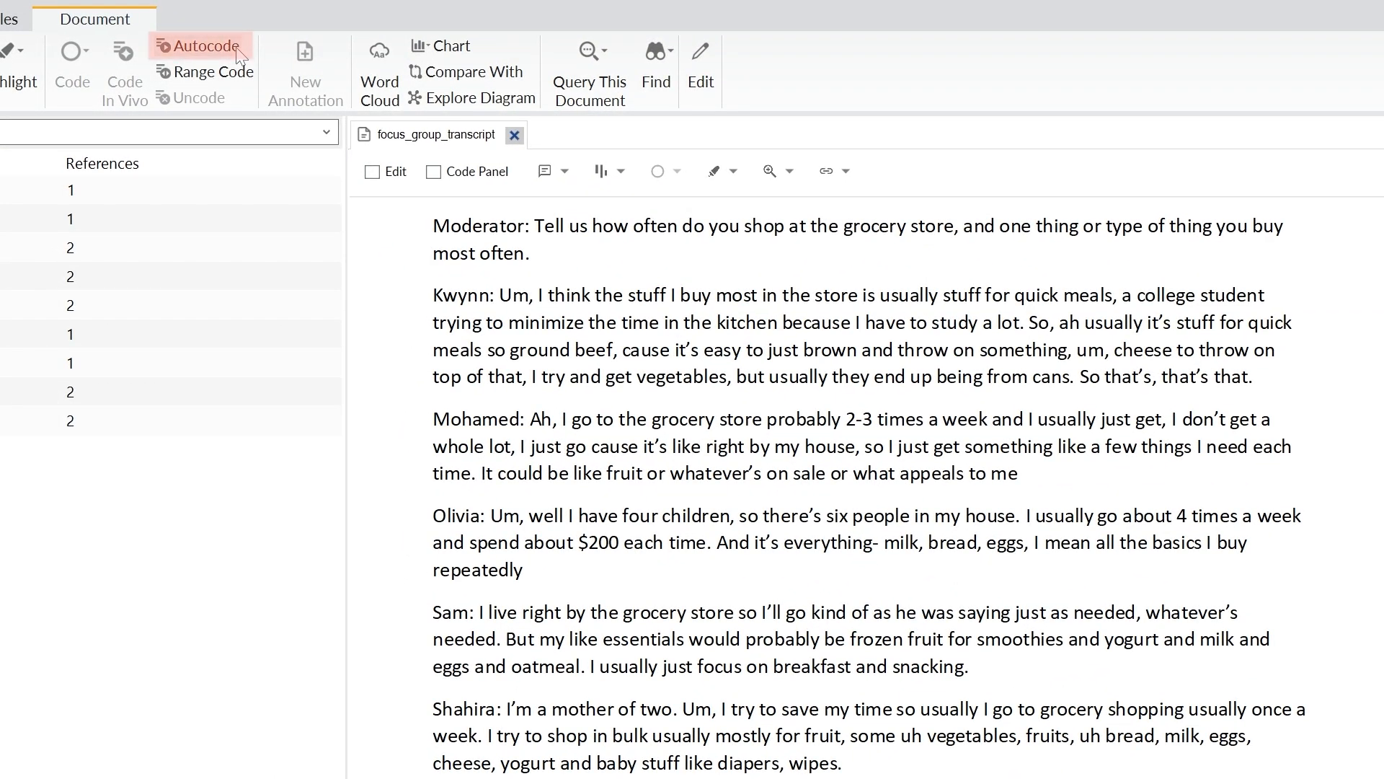
{"action": "left_click", "coordinate": [239, 55]}
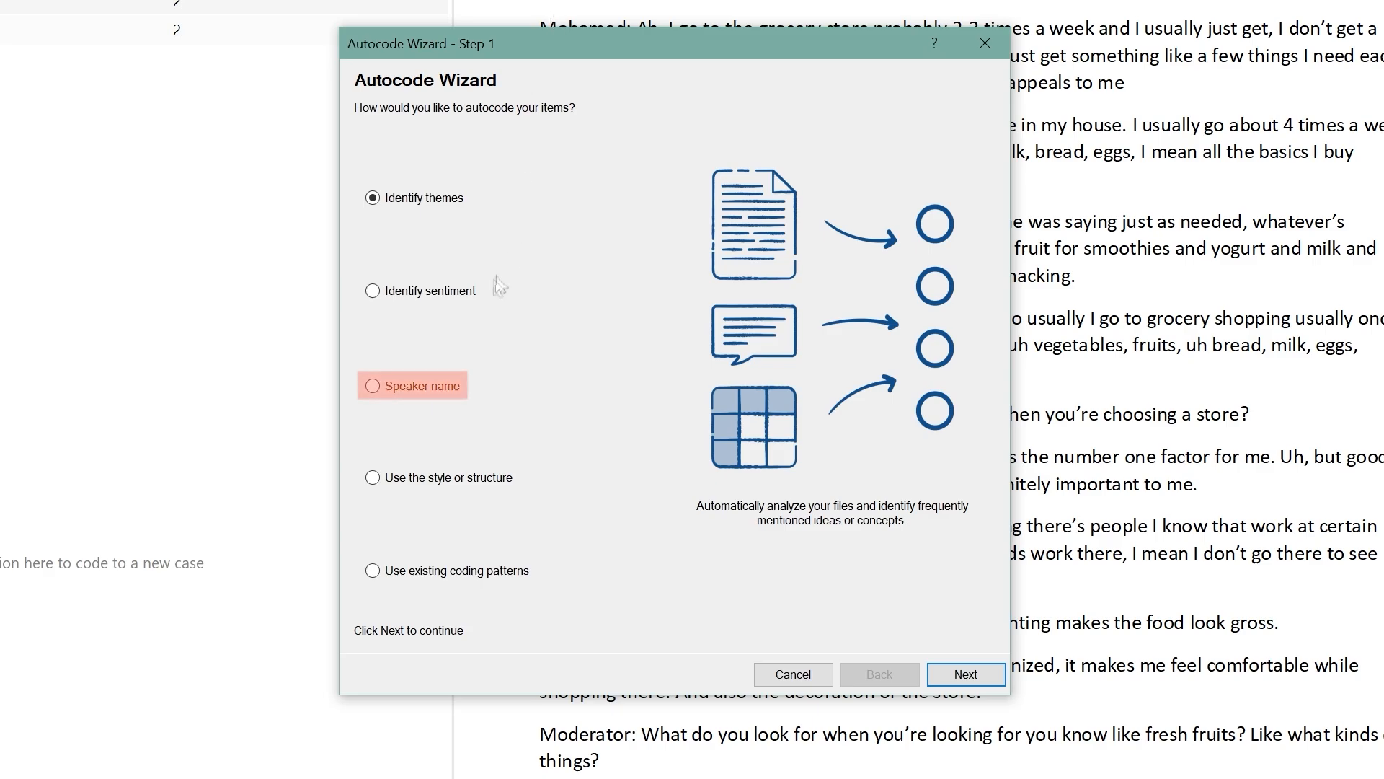
{"action": "left_click", "coordinate": [448, 388]}
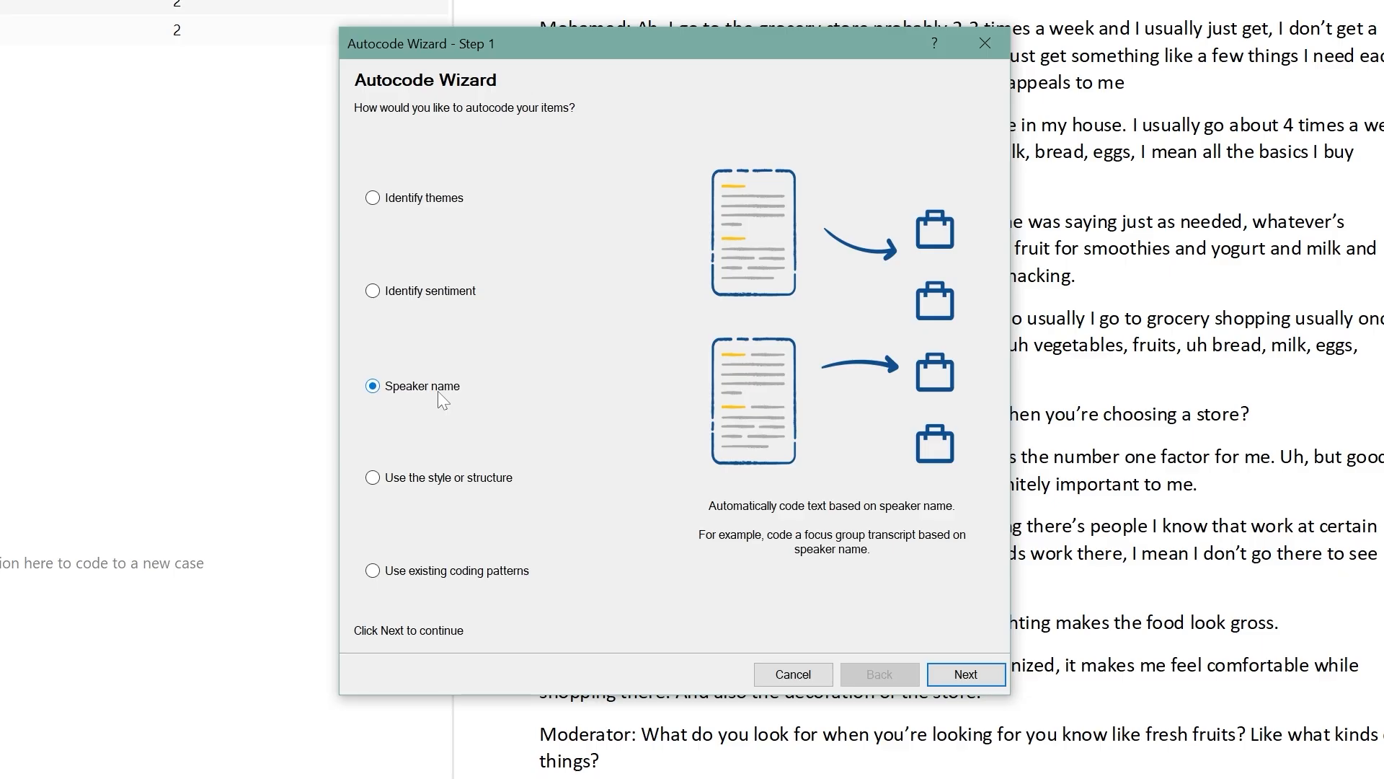
{"action": "left_click", "coordinate": [944, 677]}
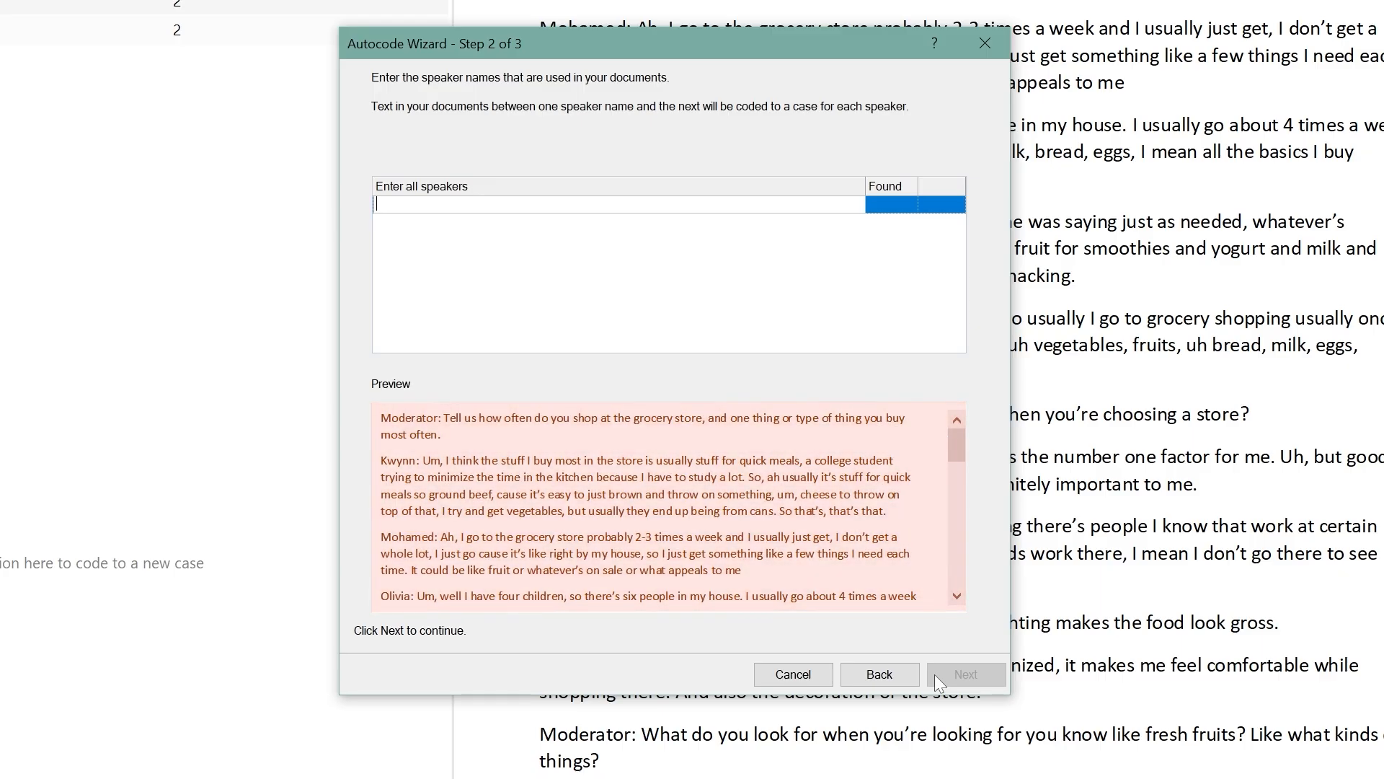
Add Moderator and the first two participants' names from the transcript as speakers for autocoding
{"action": "type", "text": "Mod"}
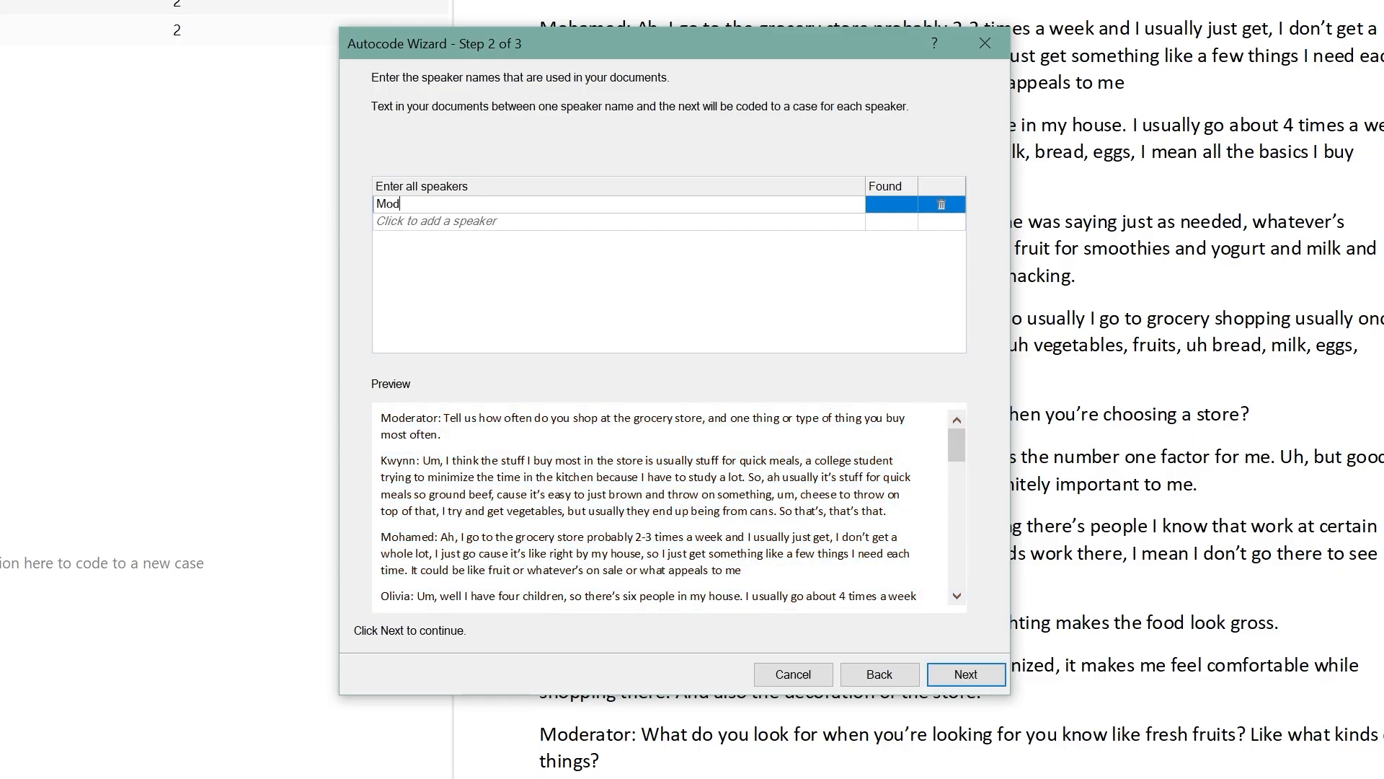
{"action": "type", "text": "erator"}
{"action": "key", "text": "Return"}
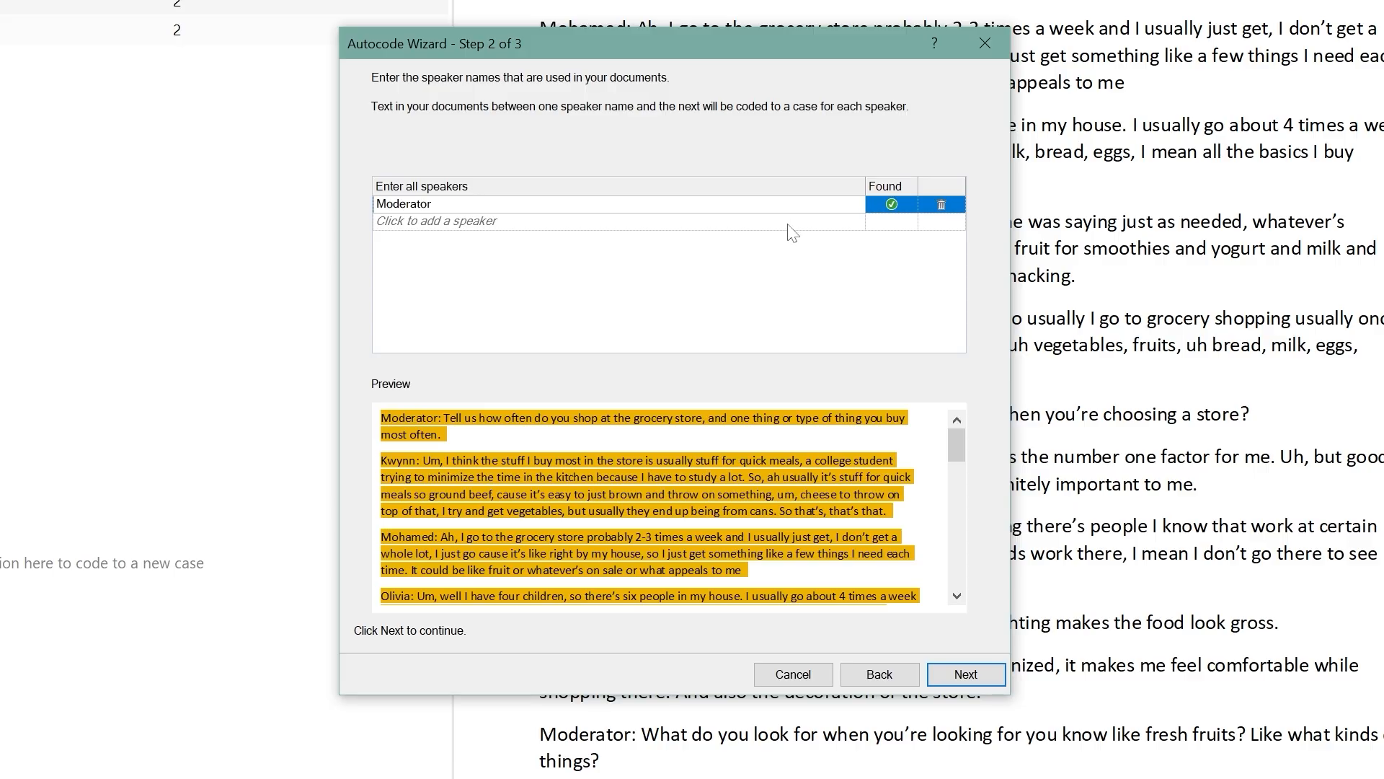
{"action": "left_click", "coordinate": [447, 222]}
{"action": "type", "text": "K"}
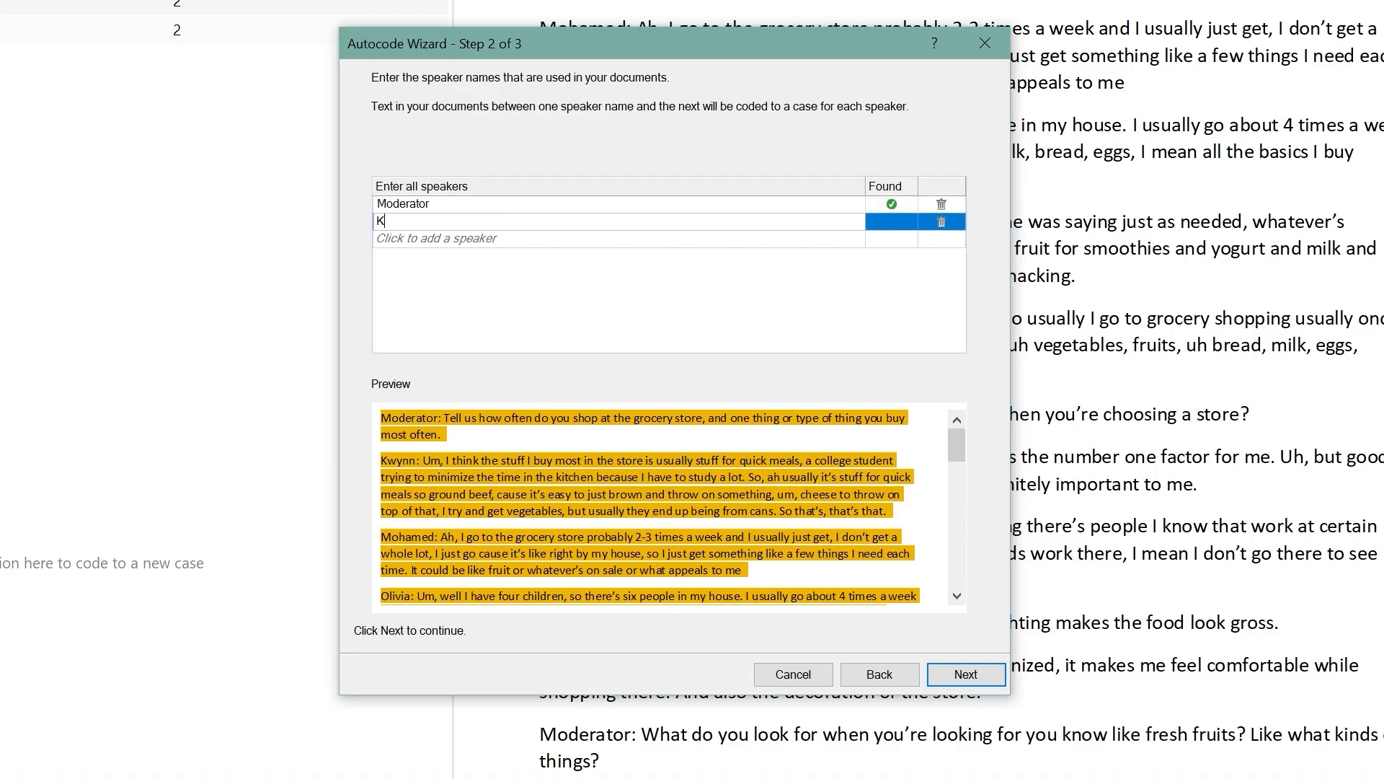
{"action": "type", "text": "wynn"}
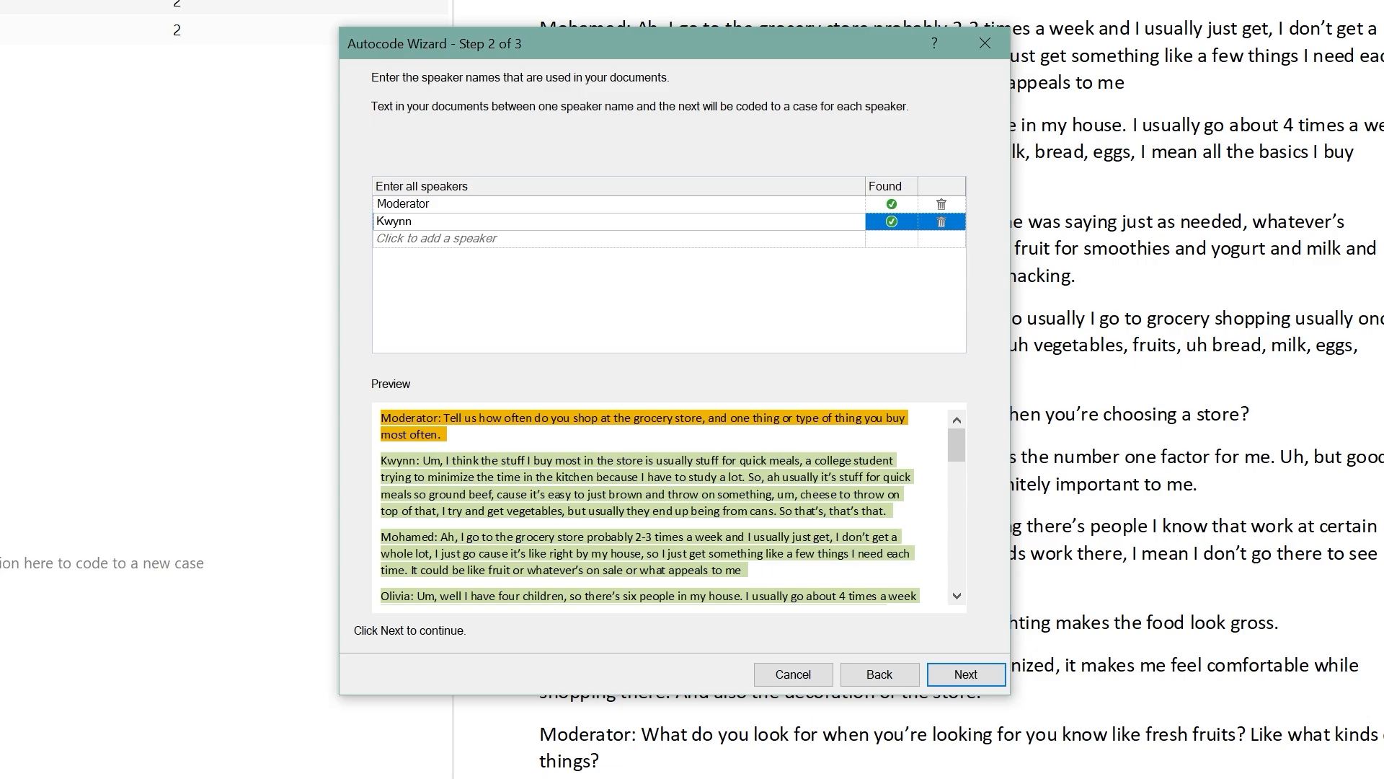
{"action": "left_click", "coordinate": [463, 240]}
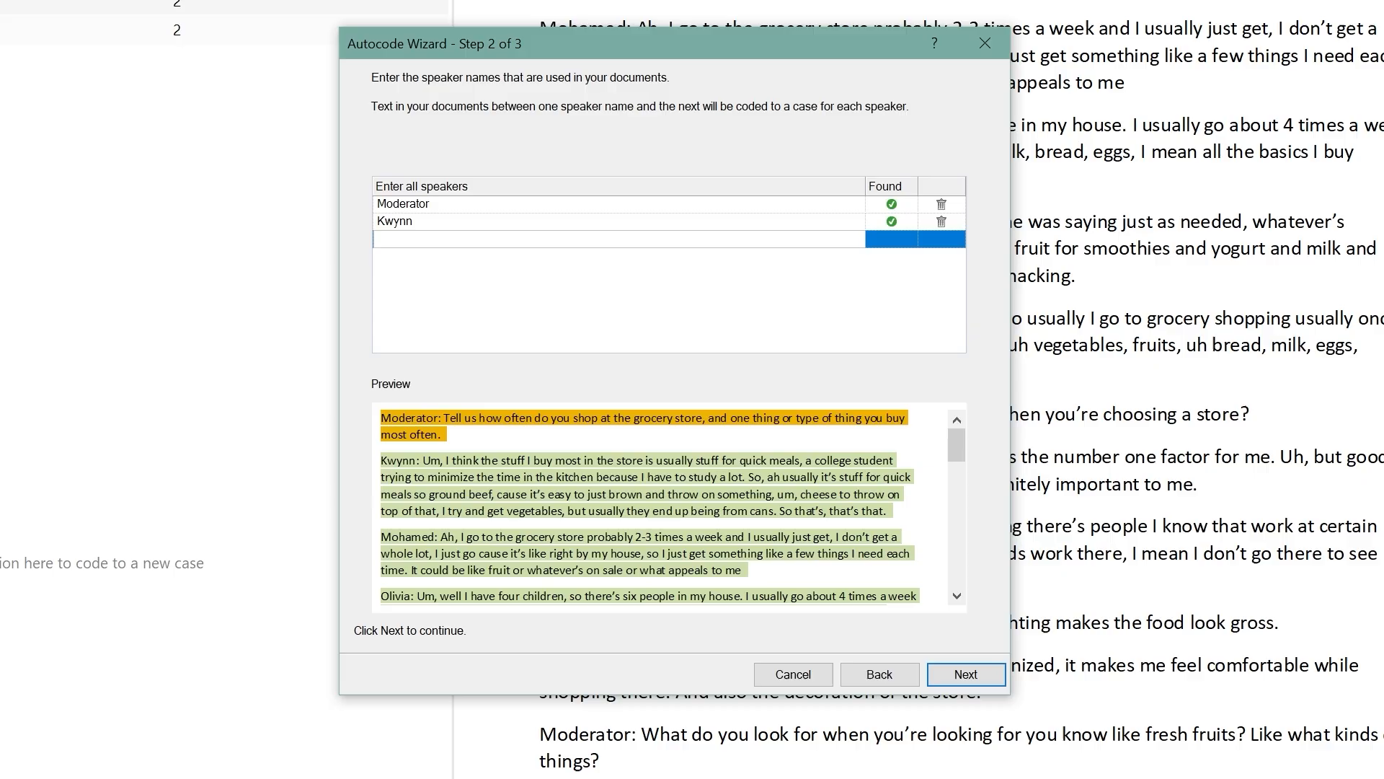
{"action": "type", "text": "Mohamed"}
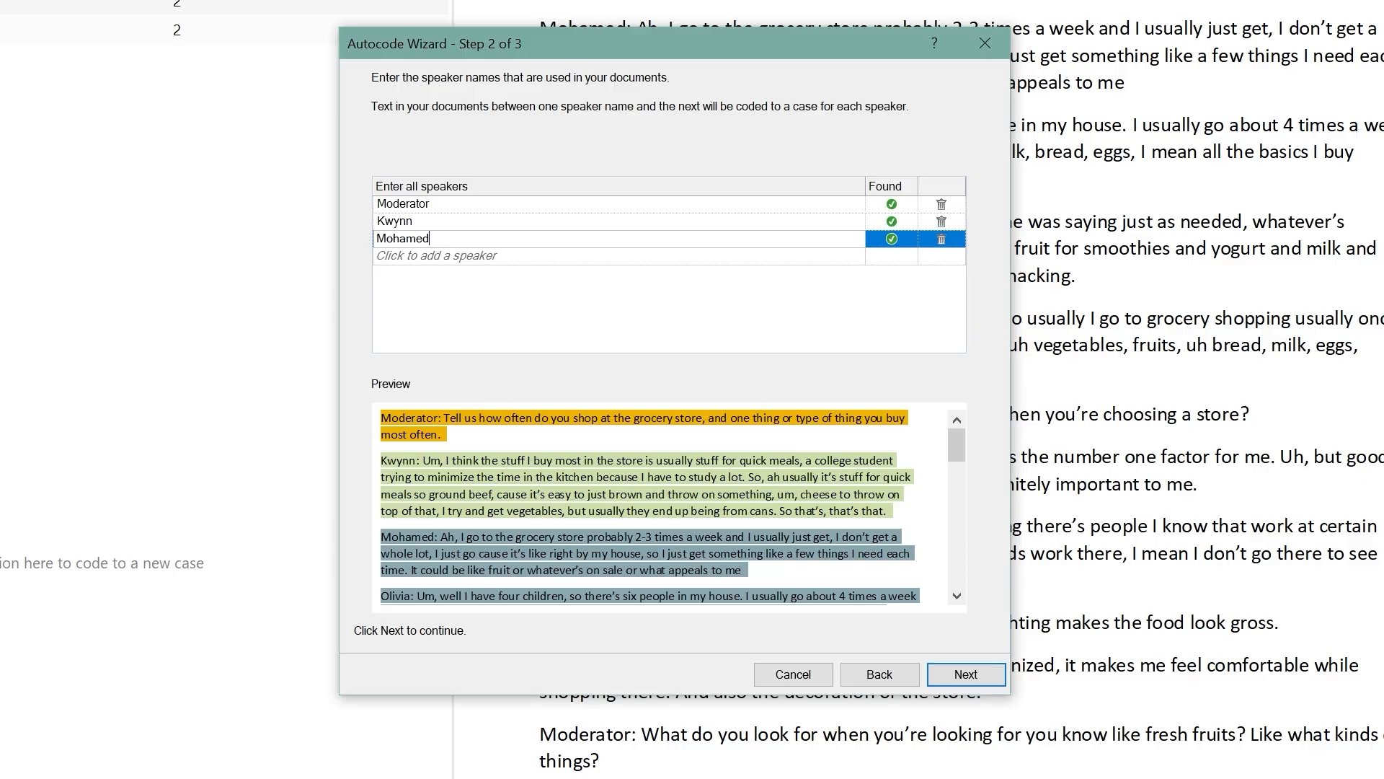
Add the other three participants' names as speakers and run the autocoding with the existing Person classification, storing the cases in Cases
{"action": "left_click", "coordinate": [460, 258]}
{"action": "type", "text": "Olivia"}
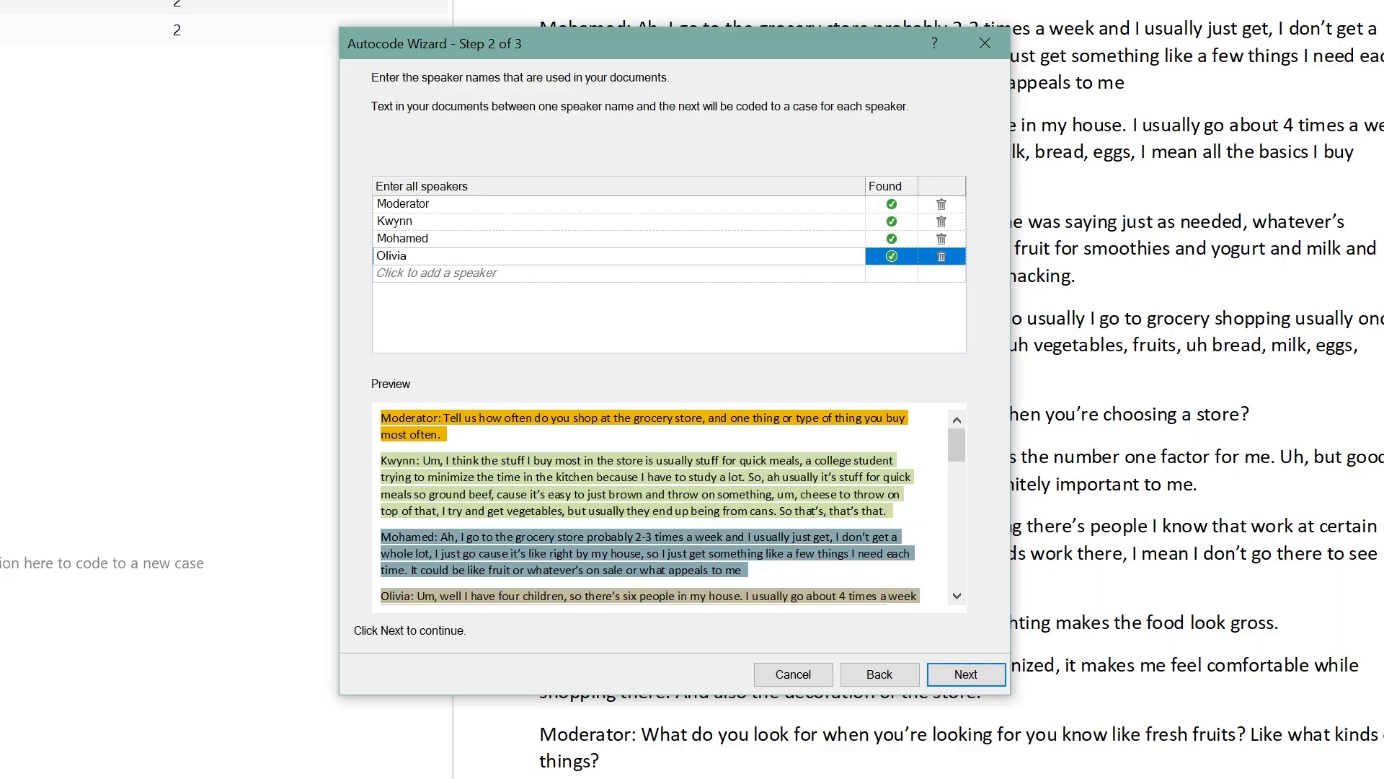
{"action": "left_click", "coordinate": [460, 274]}
{"action": "type", "text": "Sam"}
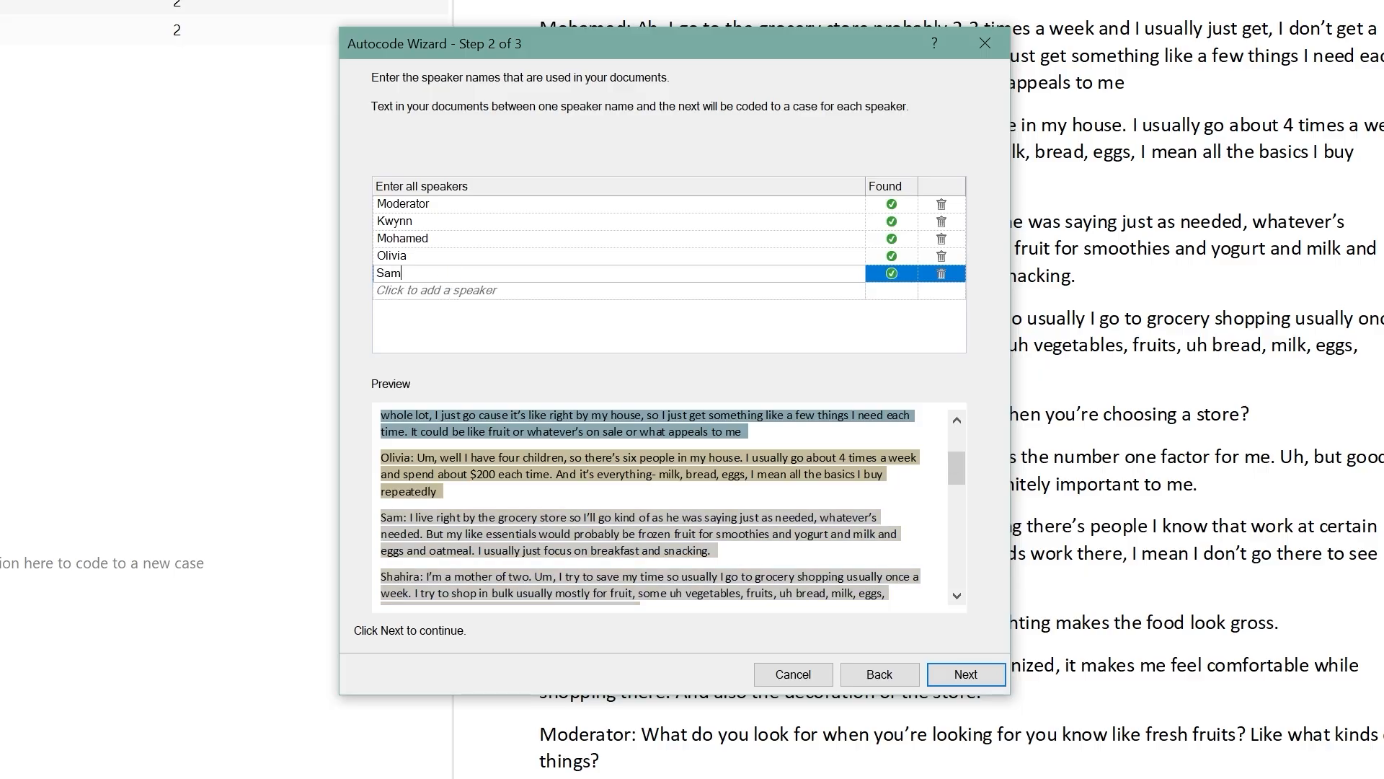
{"action": "left_click", "coordinate": [455, 291]}
{"action": "type", "text": "S"}
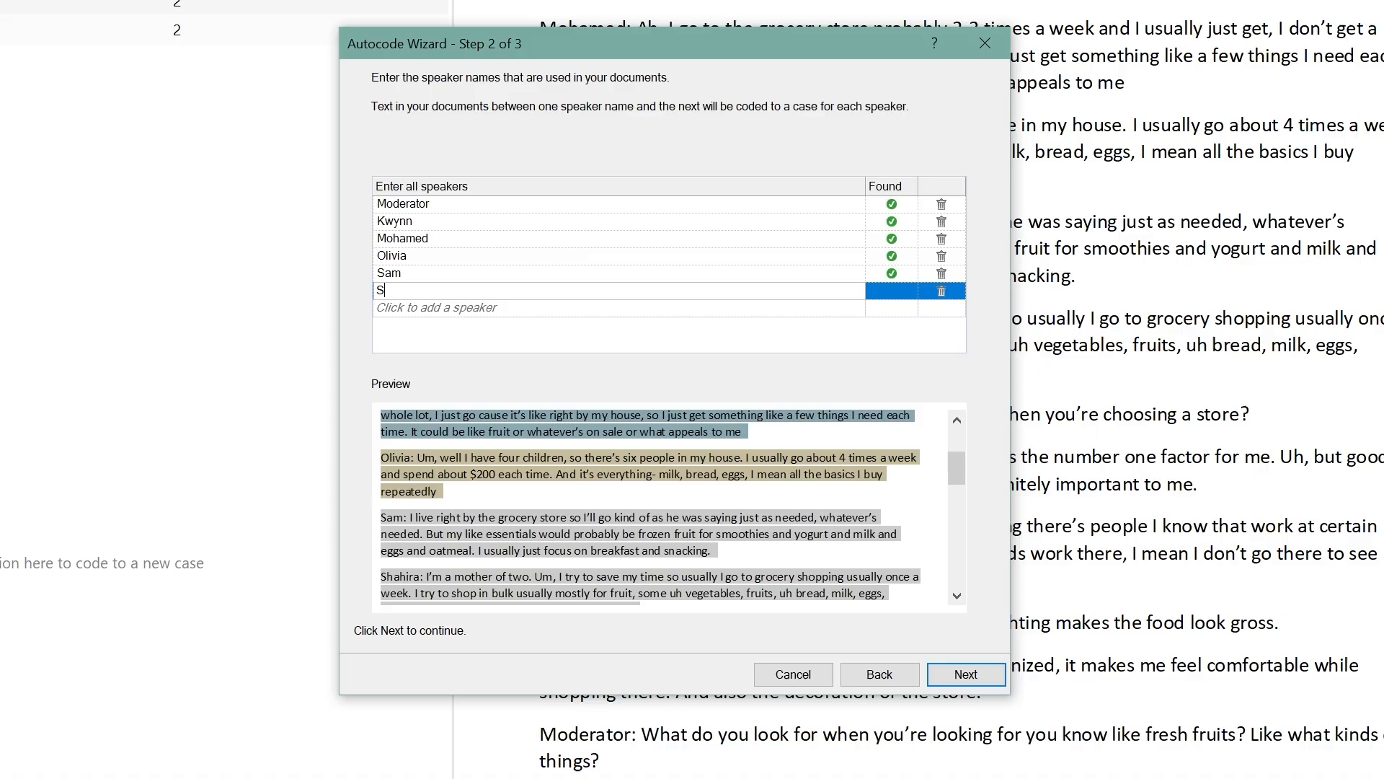
{"action": "type", "text": "hahira"}
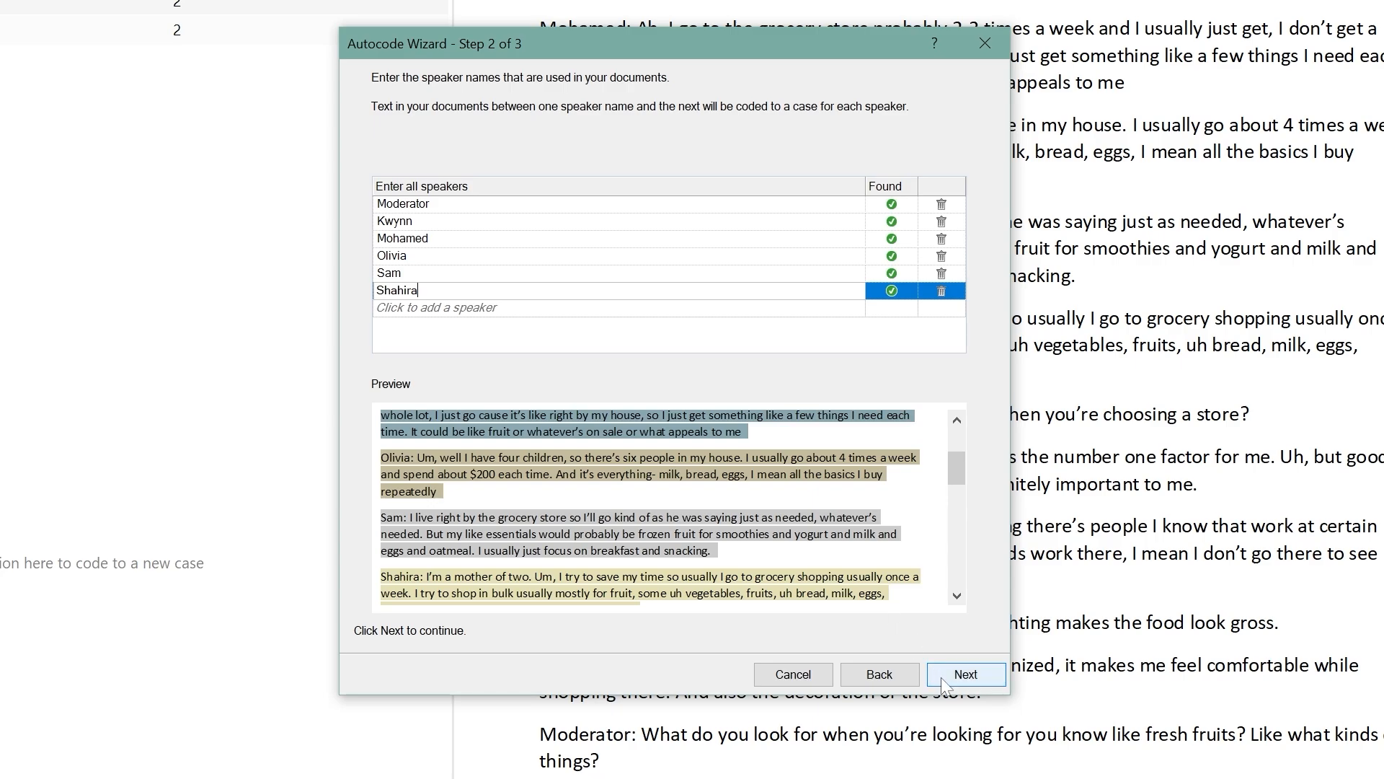
{"action": "left_click", "coordinate": [966, 675]}
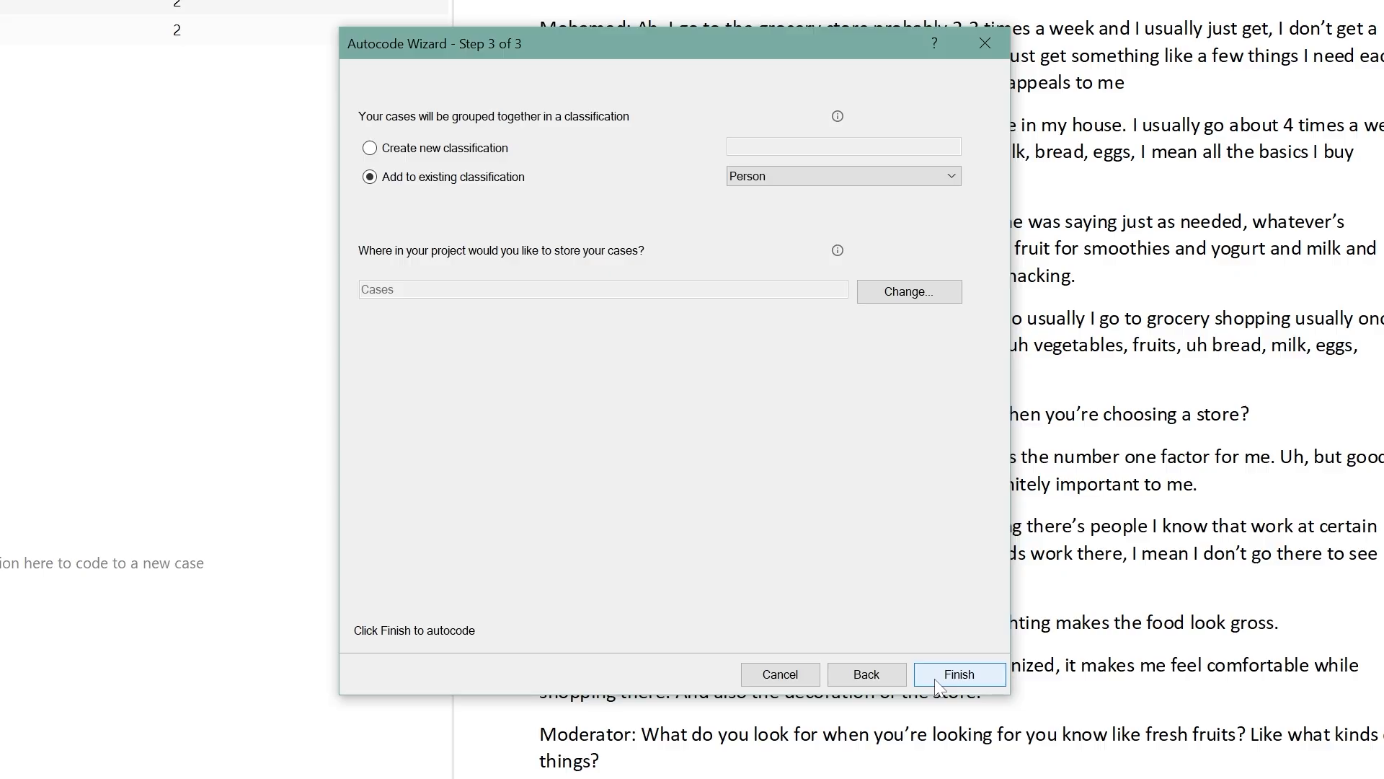
{"action": "left_click", "coordinate": [937, 682]}
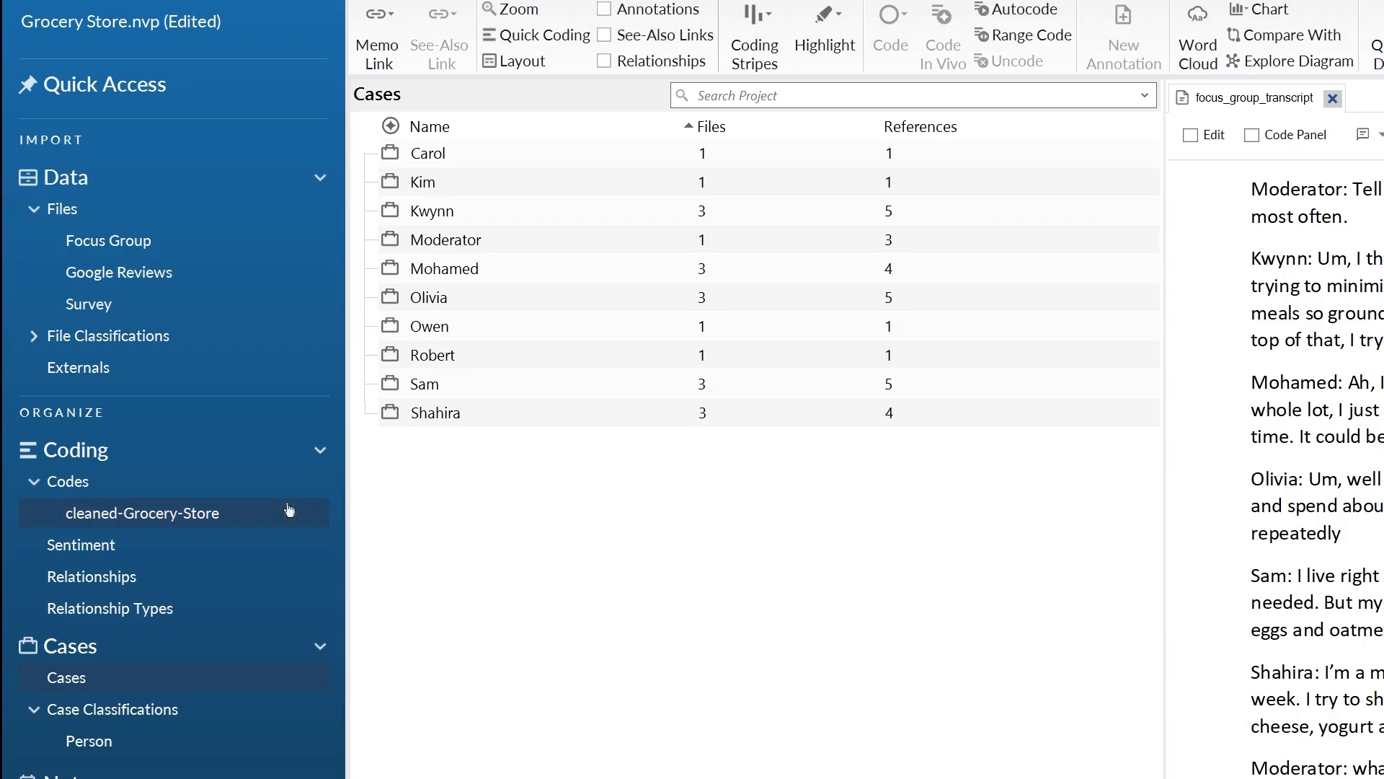
Create a folder named Focus Group under Codes
{"action": "left_click", "coordinate": [226, 484]}
{"action": "right_click", "coordinate": [224, 488]}
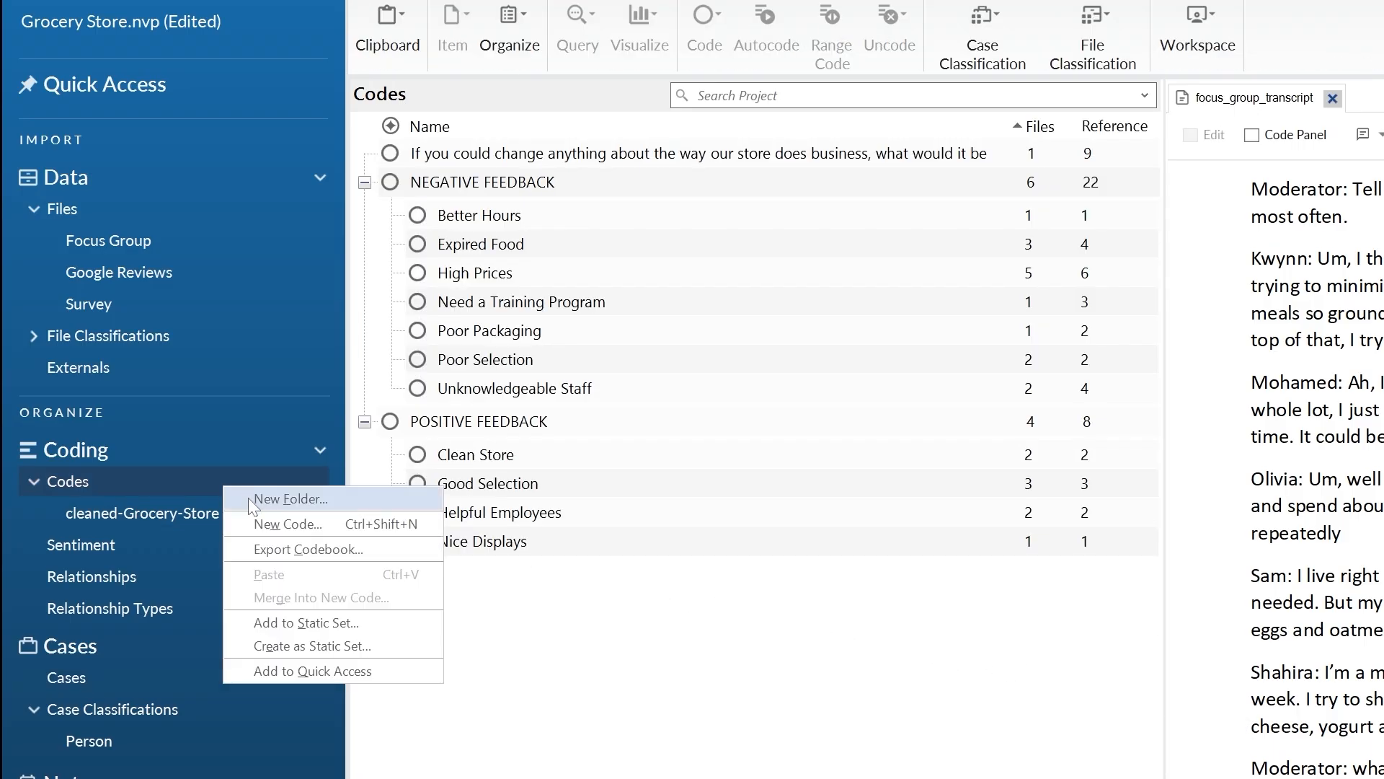
{"action": "left_click", "coordinate": [248, 497]}
{"action": "type", "text": "Focus Grou"}
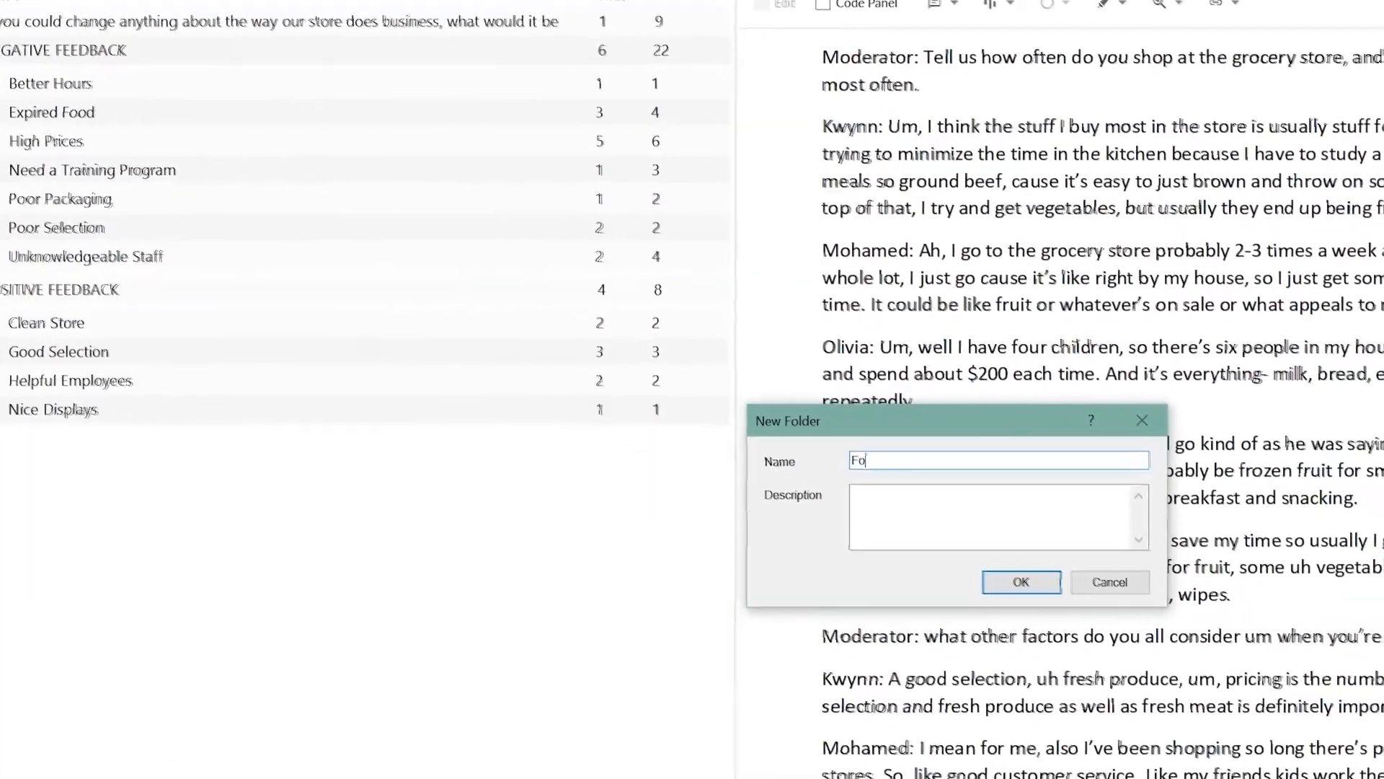
{"action": "type", "text": "p"}
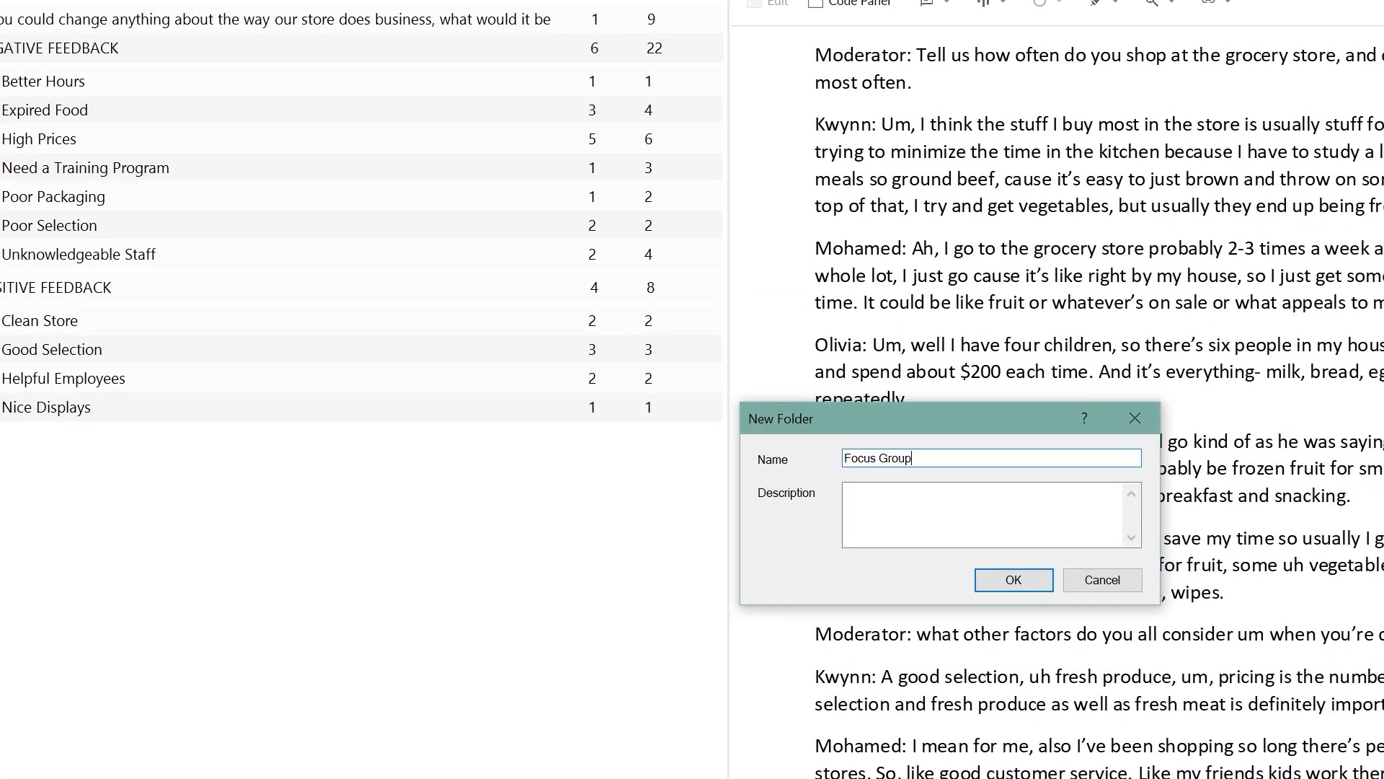
{"action": "left_click", "coordinate": [995, 579]}
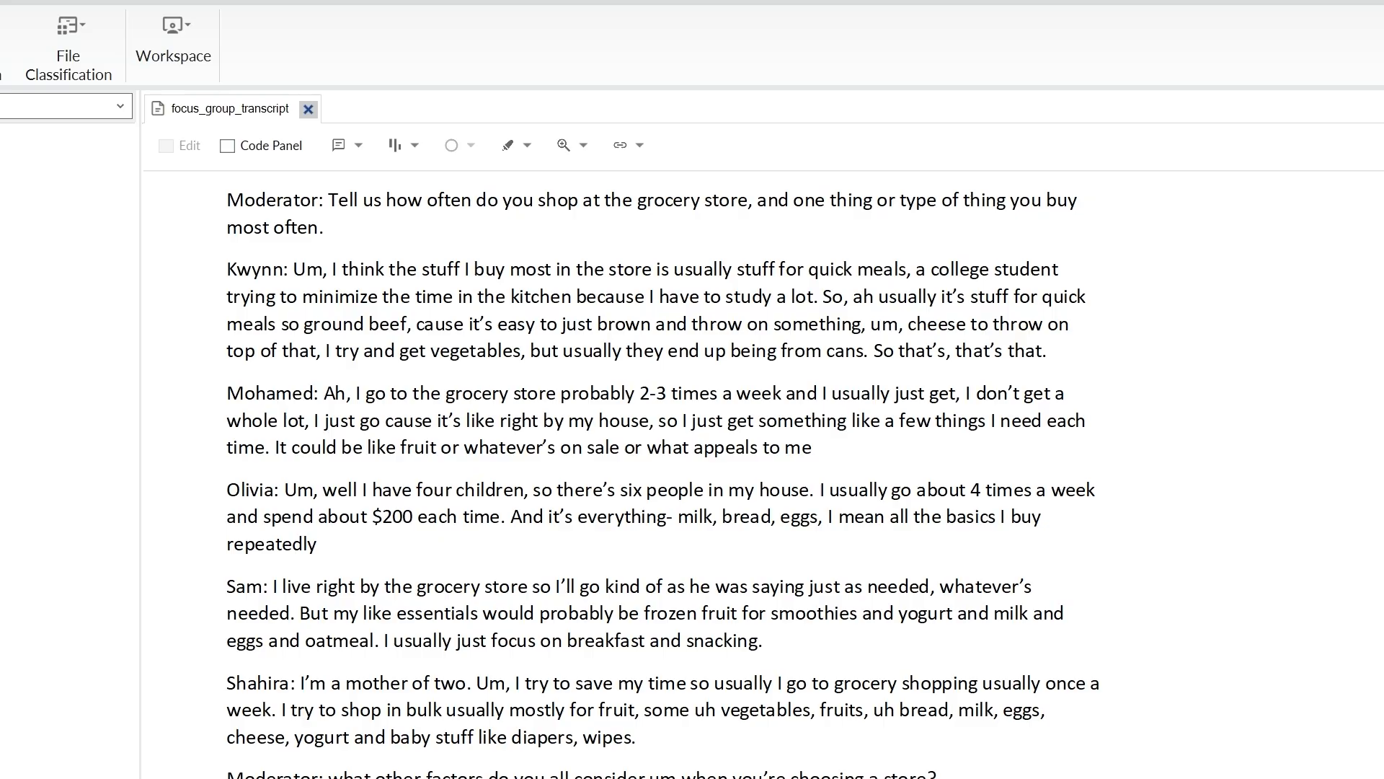
Code the college student's opening answer about quick meals to a new Focus Group code named Quick meals for students
{"action": "left_click_drag", "start_coordinate": [293, 269], "coordinate": [67, 322]}
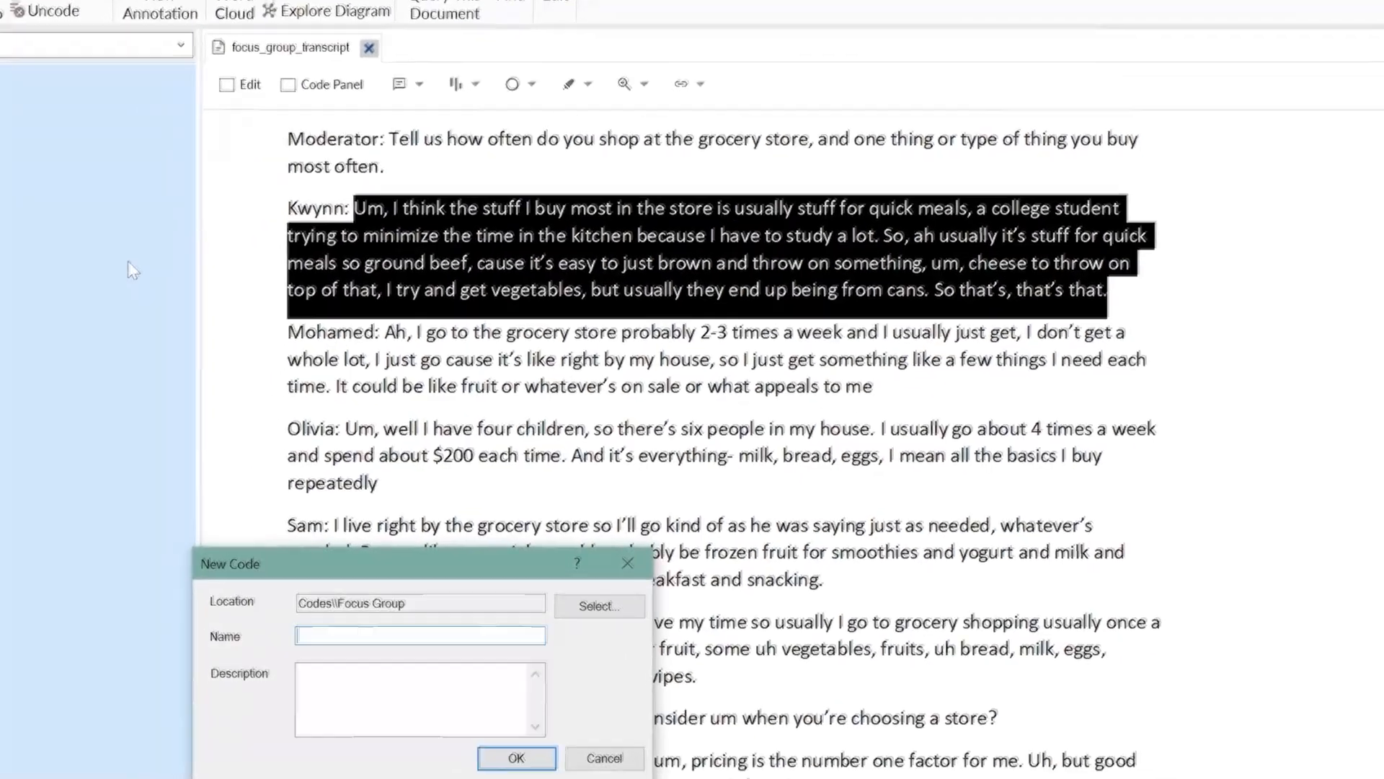
{"action": "type", "text": "Qui"}
{"action": "type", "text": "ck m"}
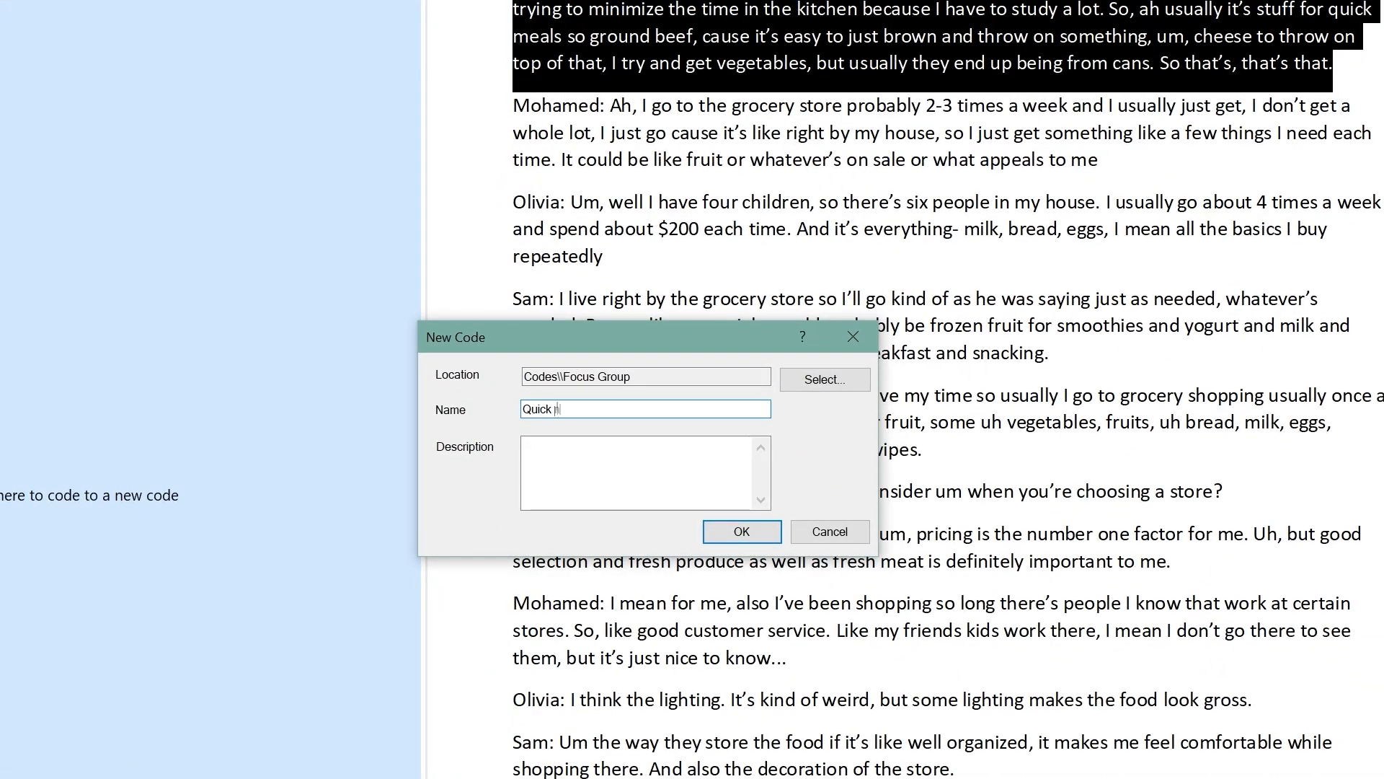
{"action": "type", "text": "eals for students"}
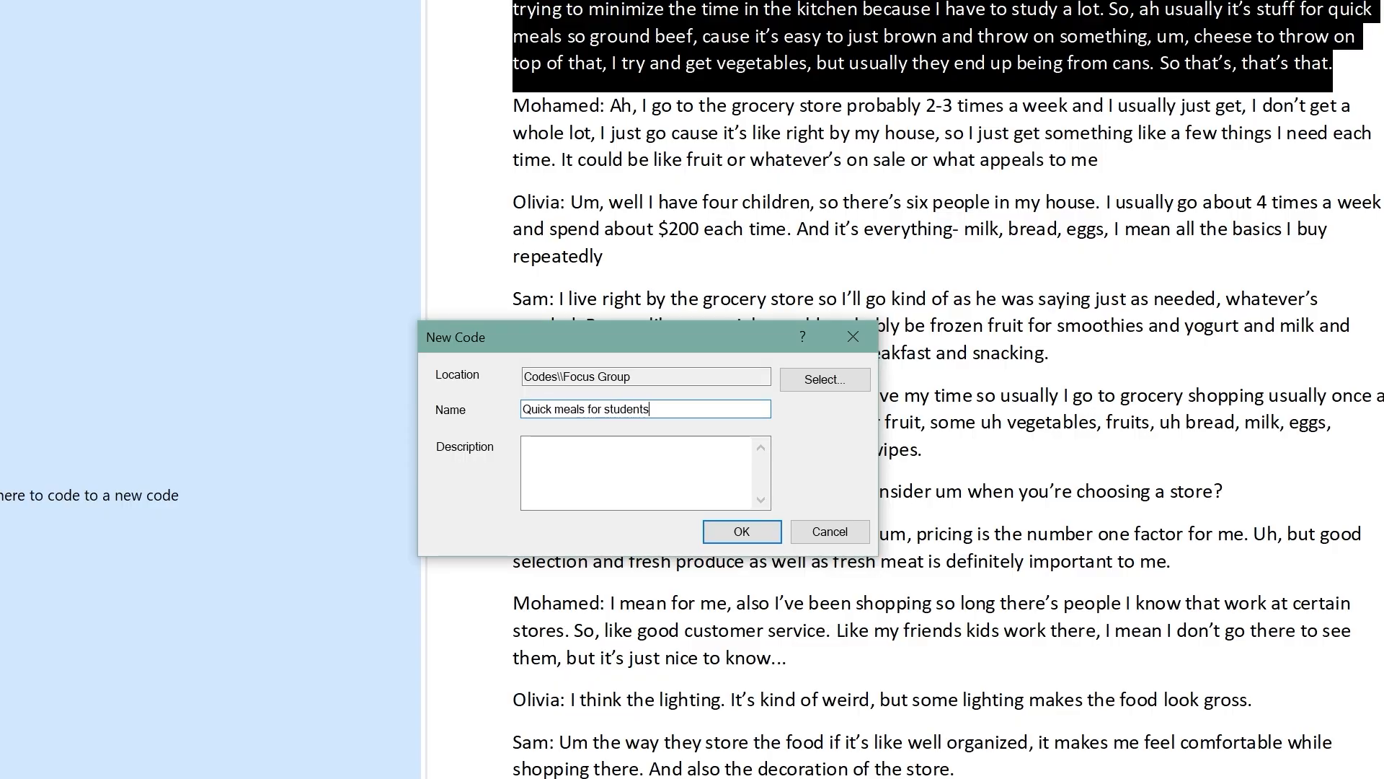
{"action": "key", "text": "Return"}
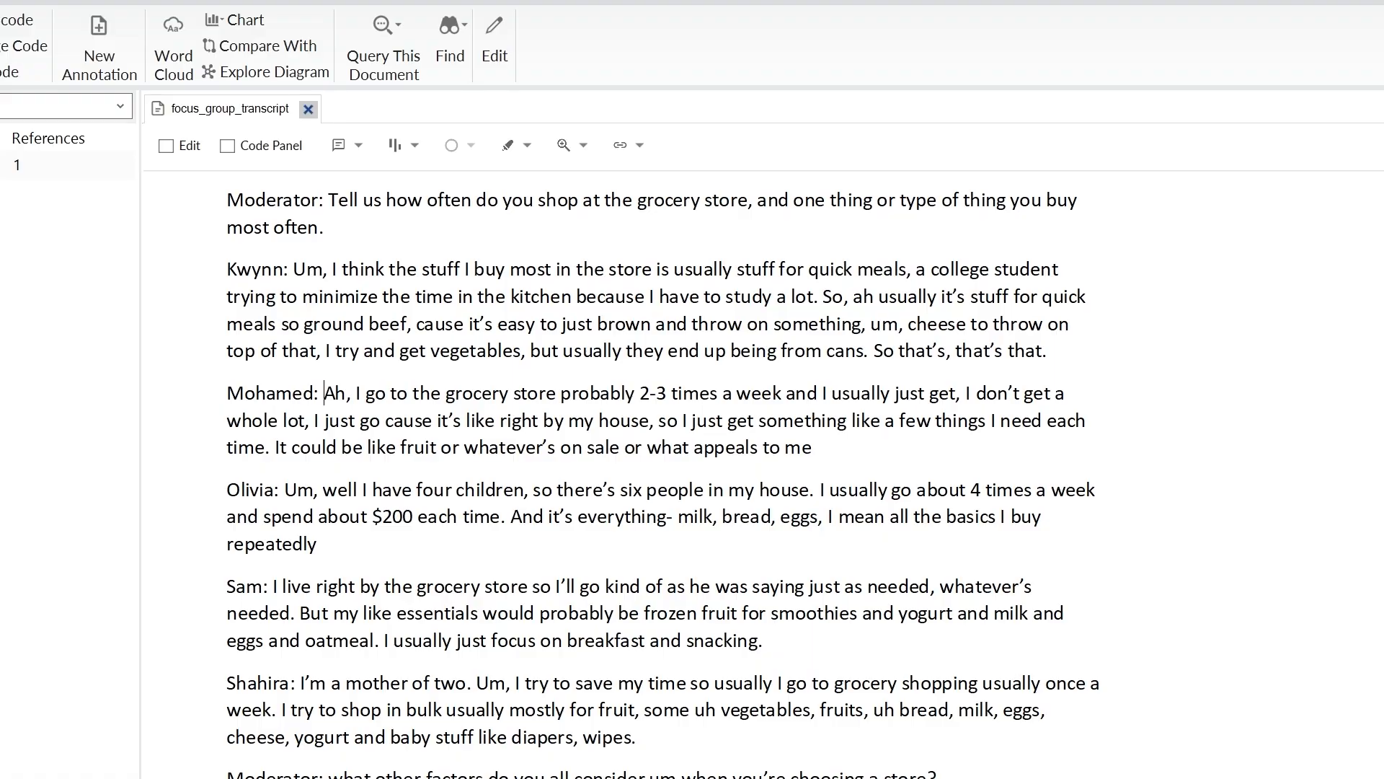
Code the answer about shopping 2-3 times a week for whatever's on sale to a new Focus Group code named Sale items important
{"action": "left_click_drag", "start_coordinate": [325, 393], "coordinate": [814, 448]}
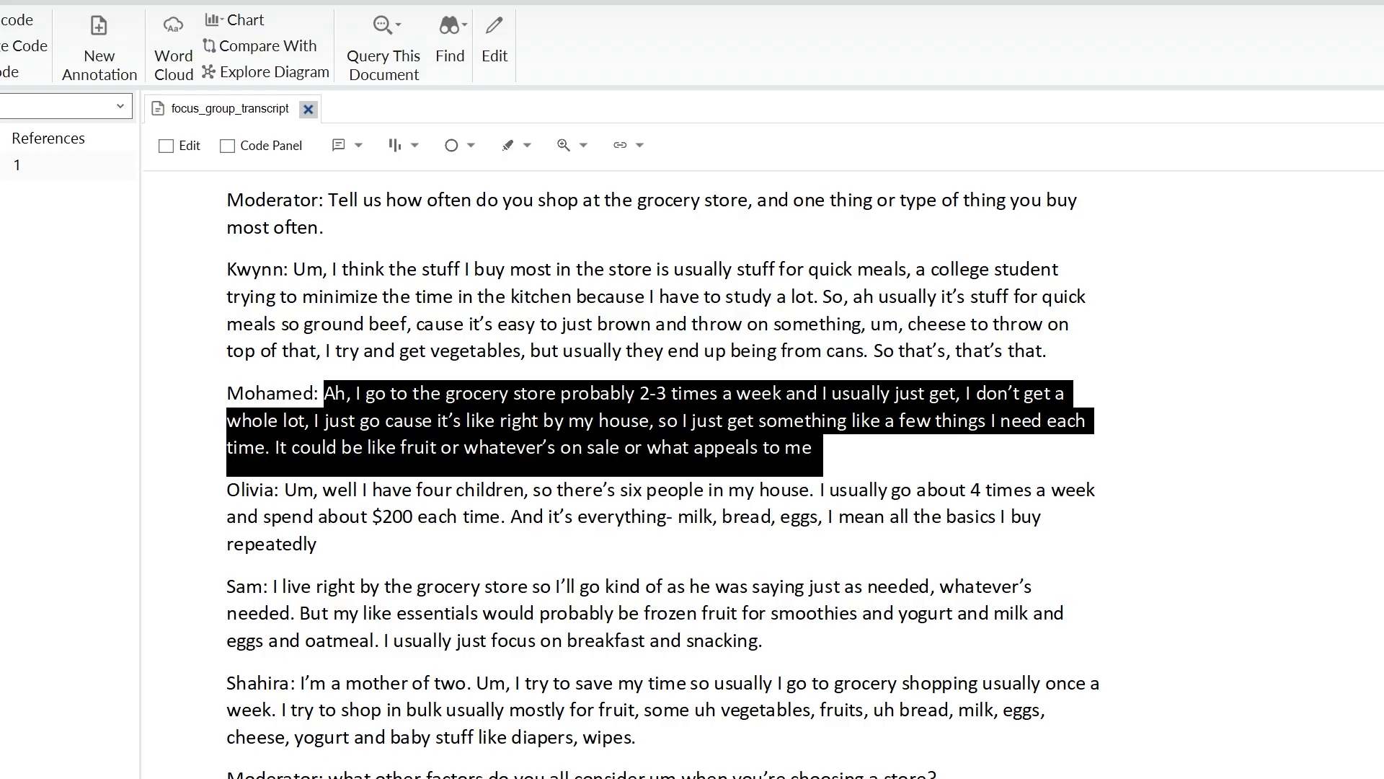
{"action": "left_click_drag", "start_coordinate": [612, 404], "coordinate": [31, 388]}
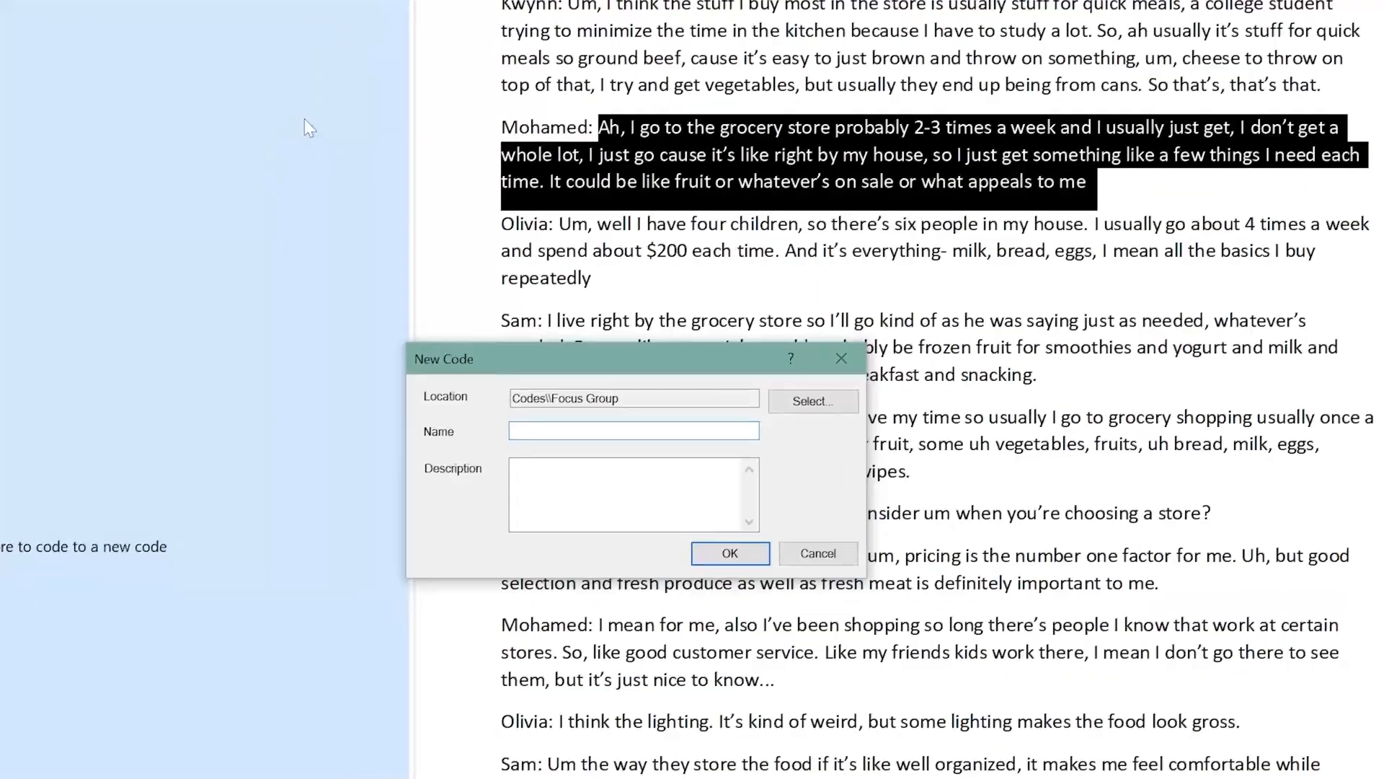
{"action": "type", "text": "Sale "}
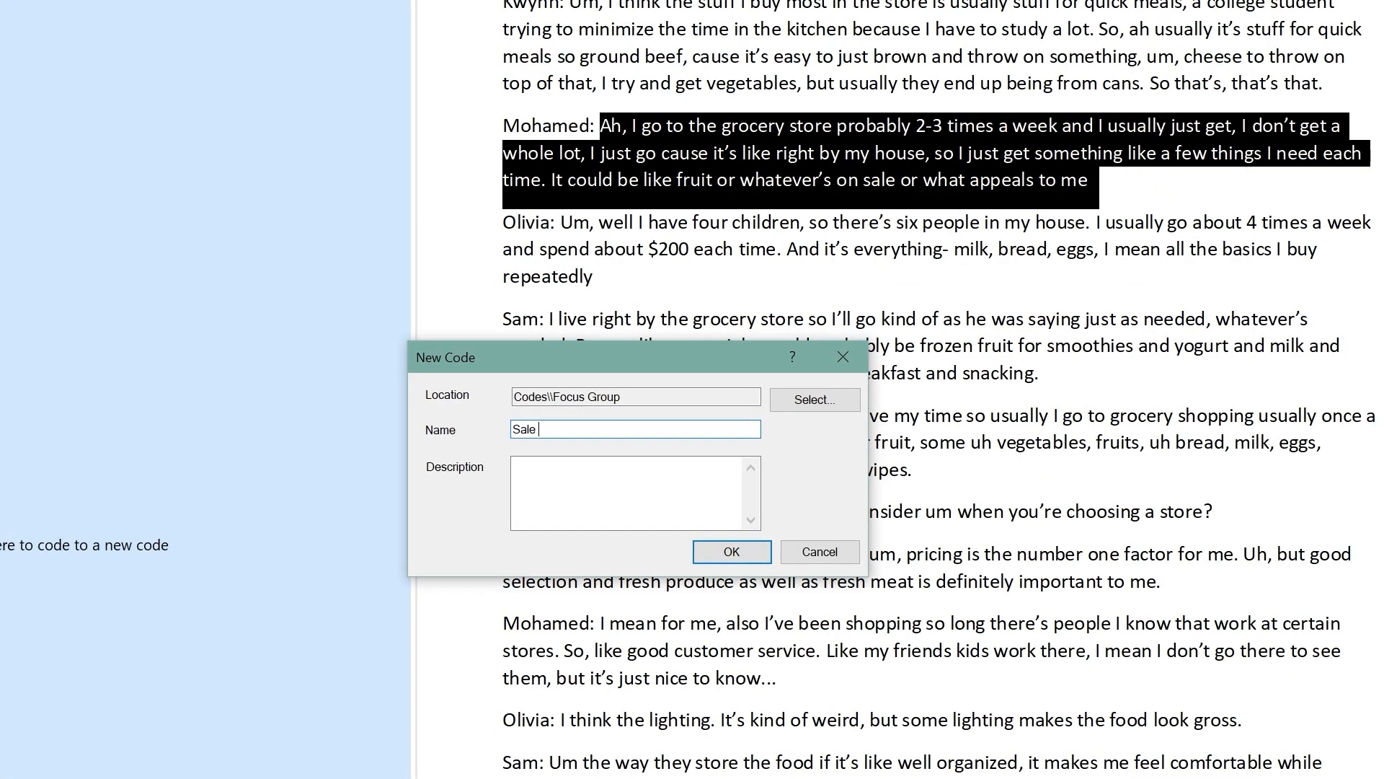
{"action": "type", "text": "items important"}
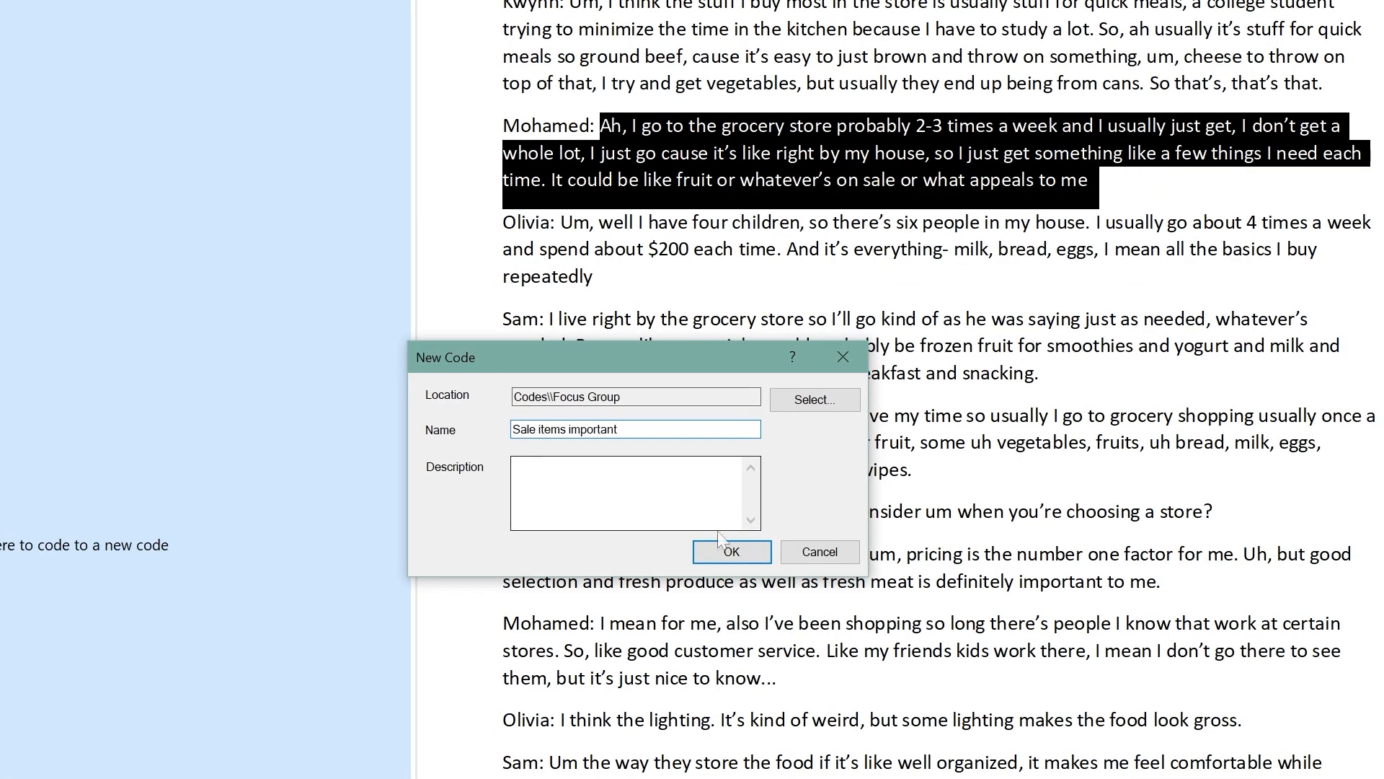
{"action": "left_click", "coordinate": [721, 557]}
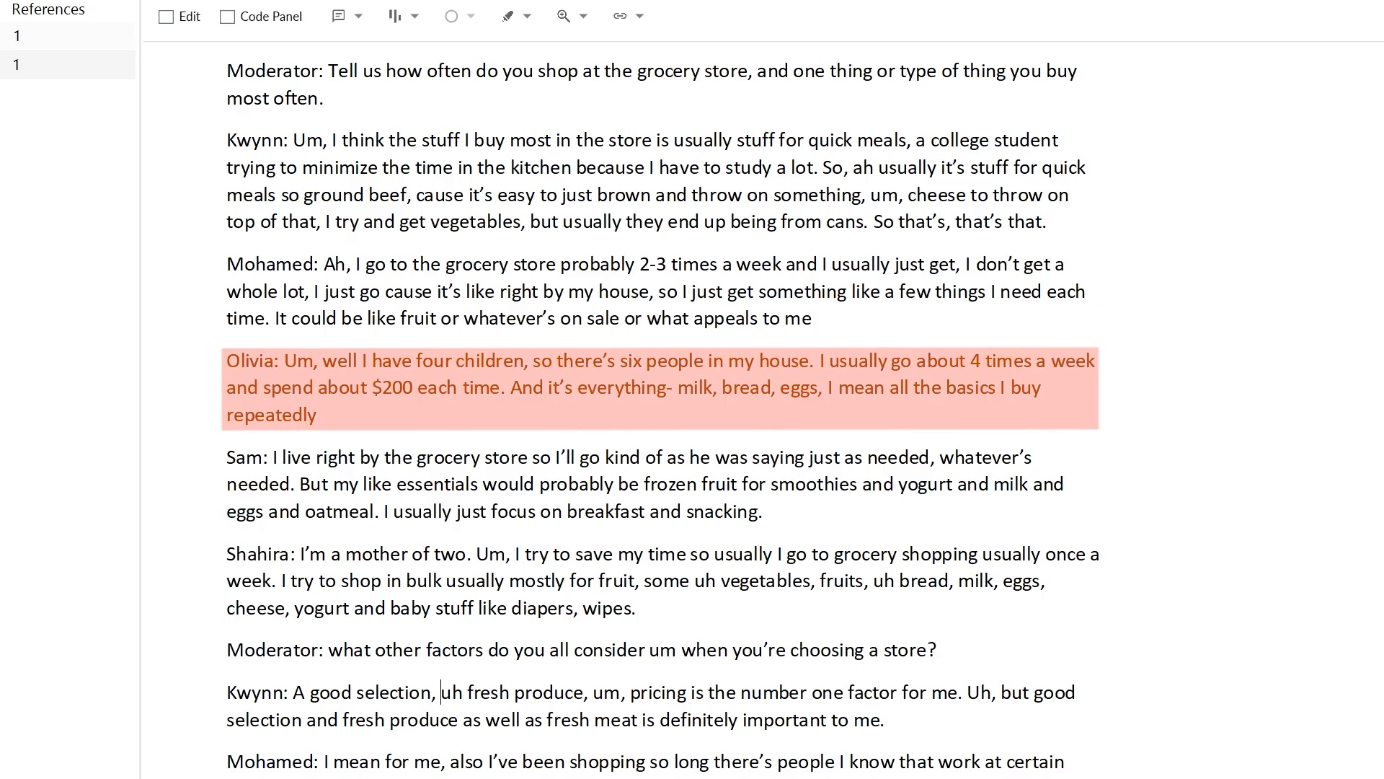
Code the answer from the parent of four about repeatedly buying the basics to a new Focus Group code named Essentials
{"action": "left_click_drag", "start_coordinate": [284, 361], "coordinate": [328, 416]}
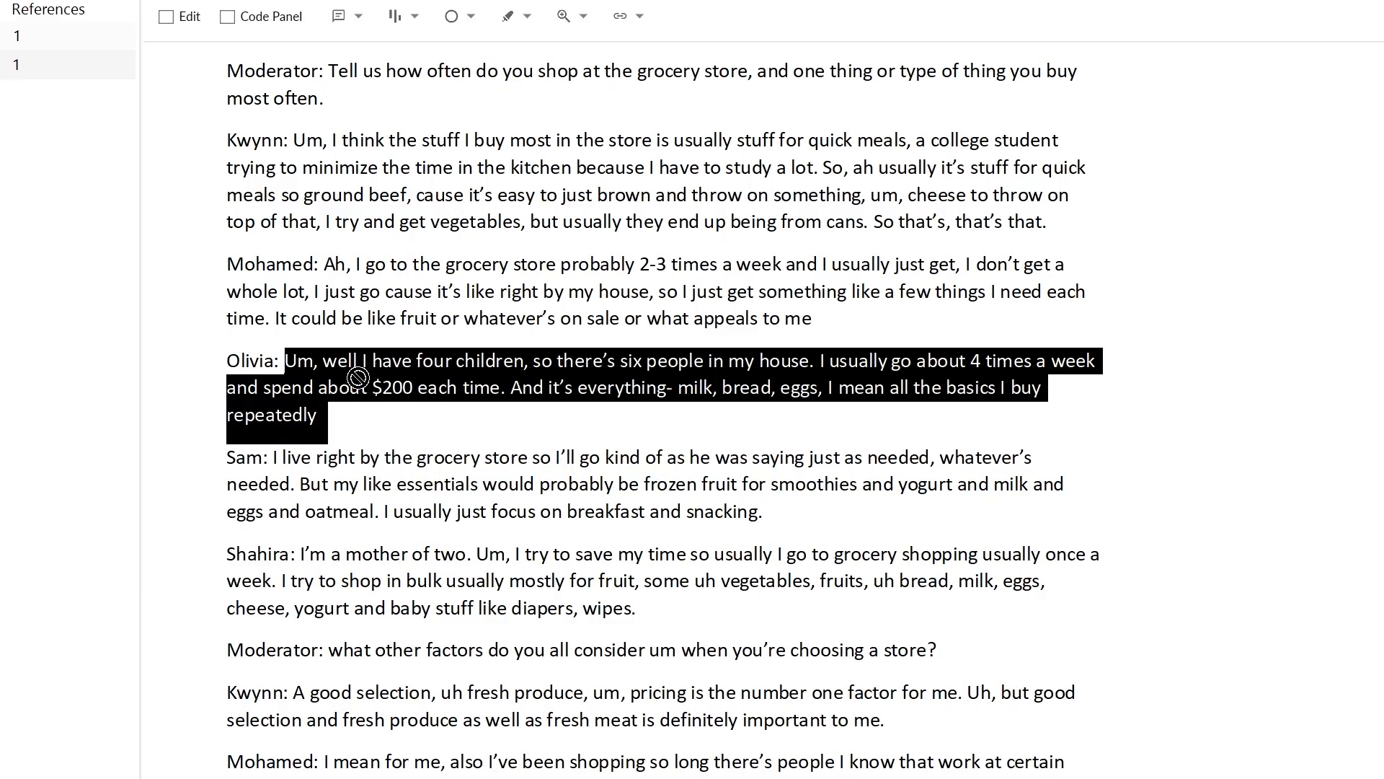
{"action": "left_click_drag", "start_coordinate": [350, 368], "coordinate": [60, 380]}
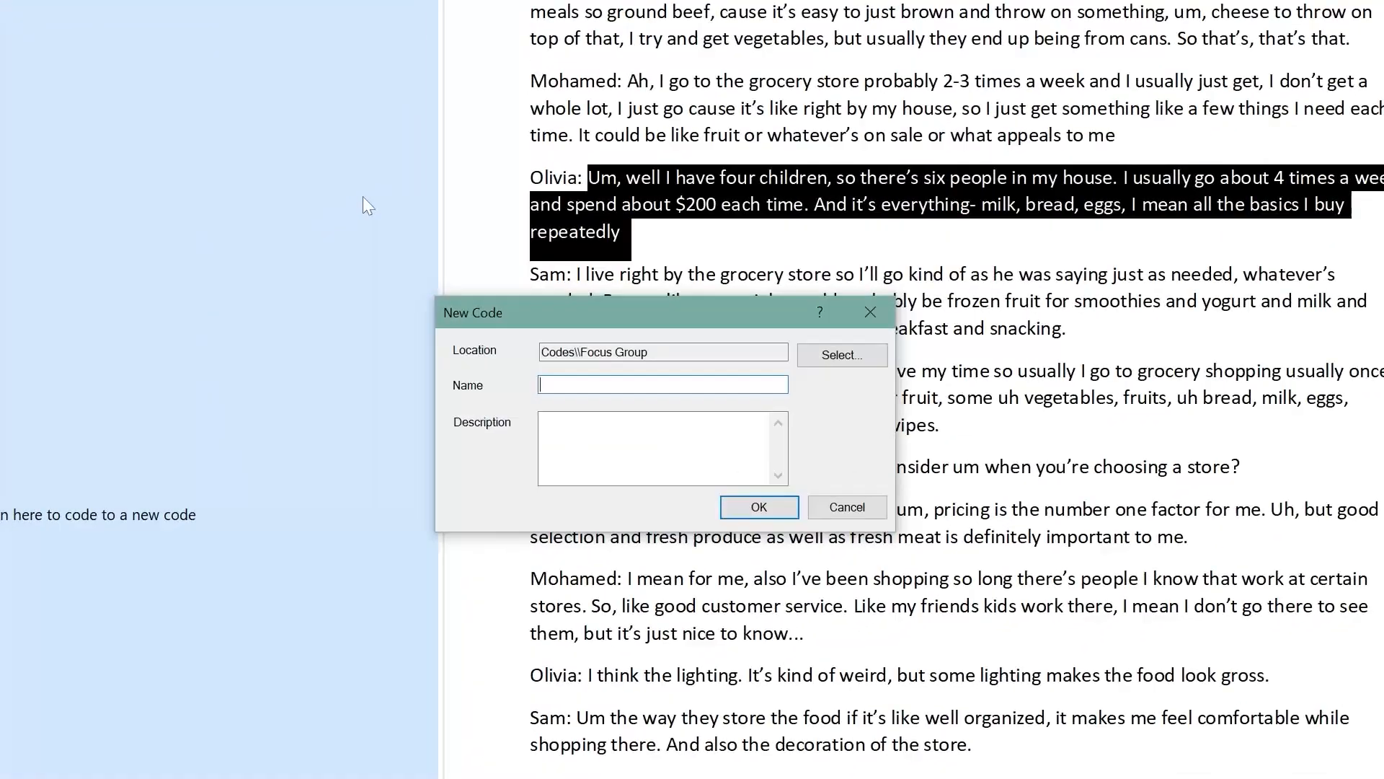
{"action": "type", "text": "Essentials"}
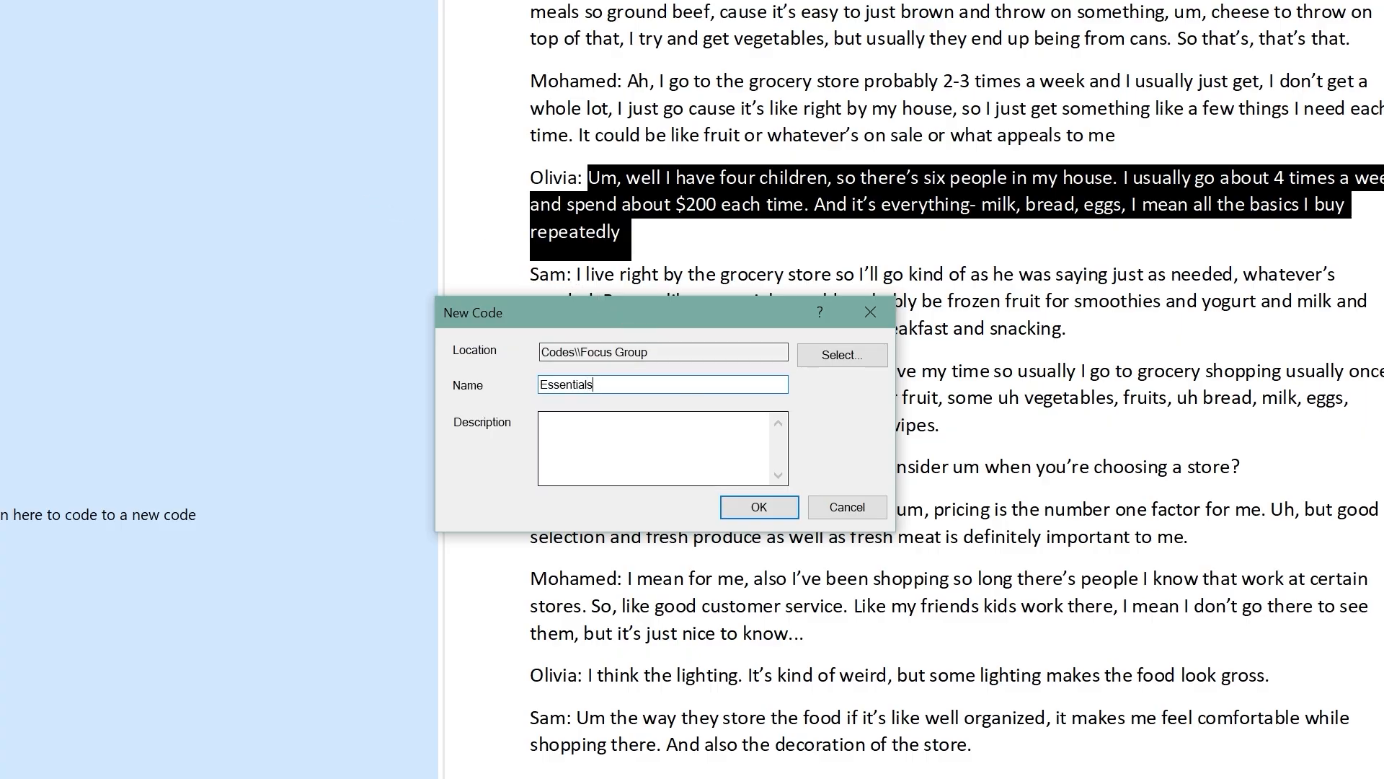
{"action": "left_click", "coordinate": [737, 508]}
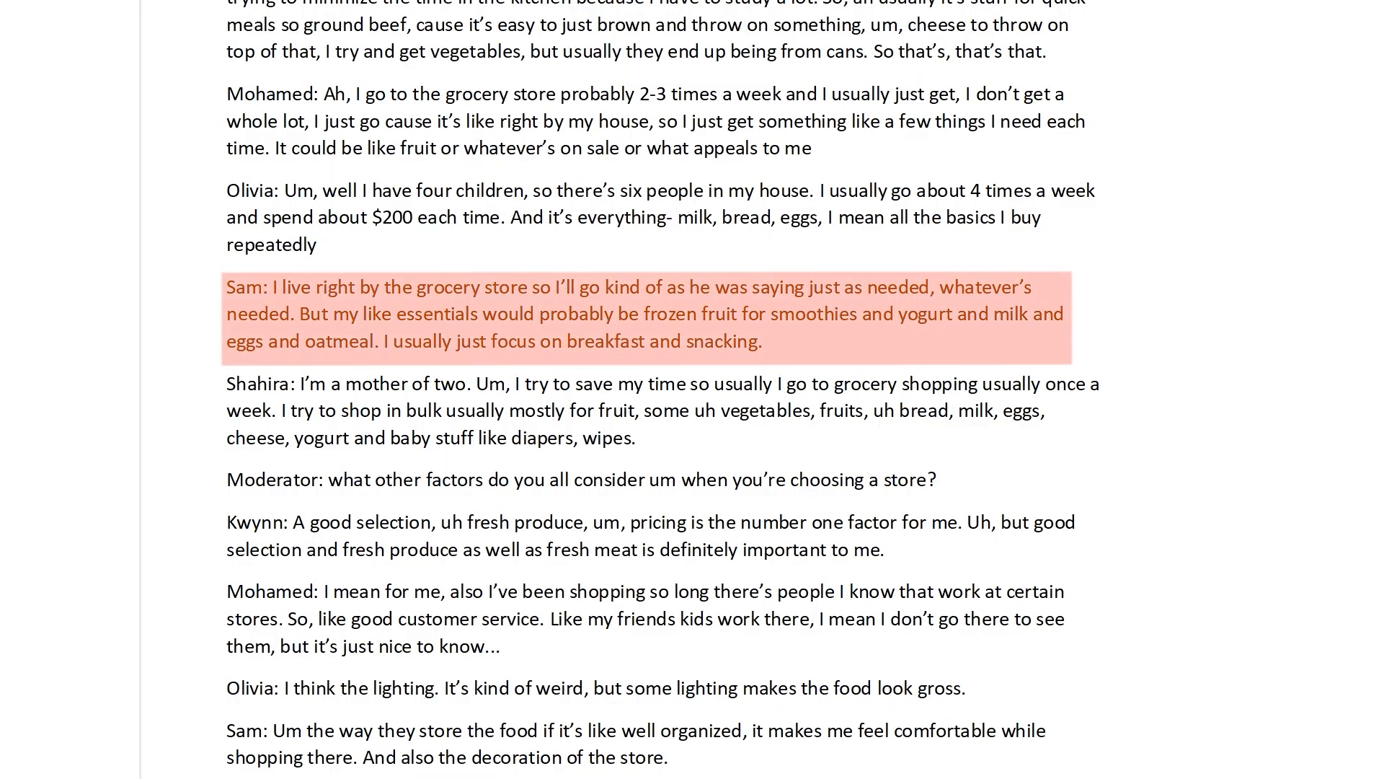
Code the answer about frozen fruit, yogurt, milk, eggs and oatmeal to the existing Essentials code and clear the text selection
{"action": "left_click_drag", "start_coordinate": [273, 288], "coordinate": [770, 342]}
{"action": "left_click_drag", "start_coordinate": [462, 315], "coordinate": [126, 167]}
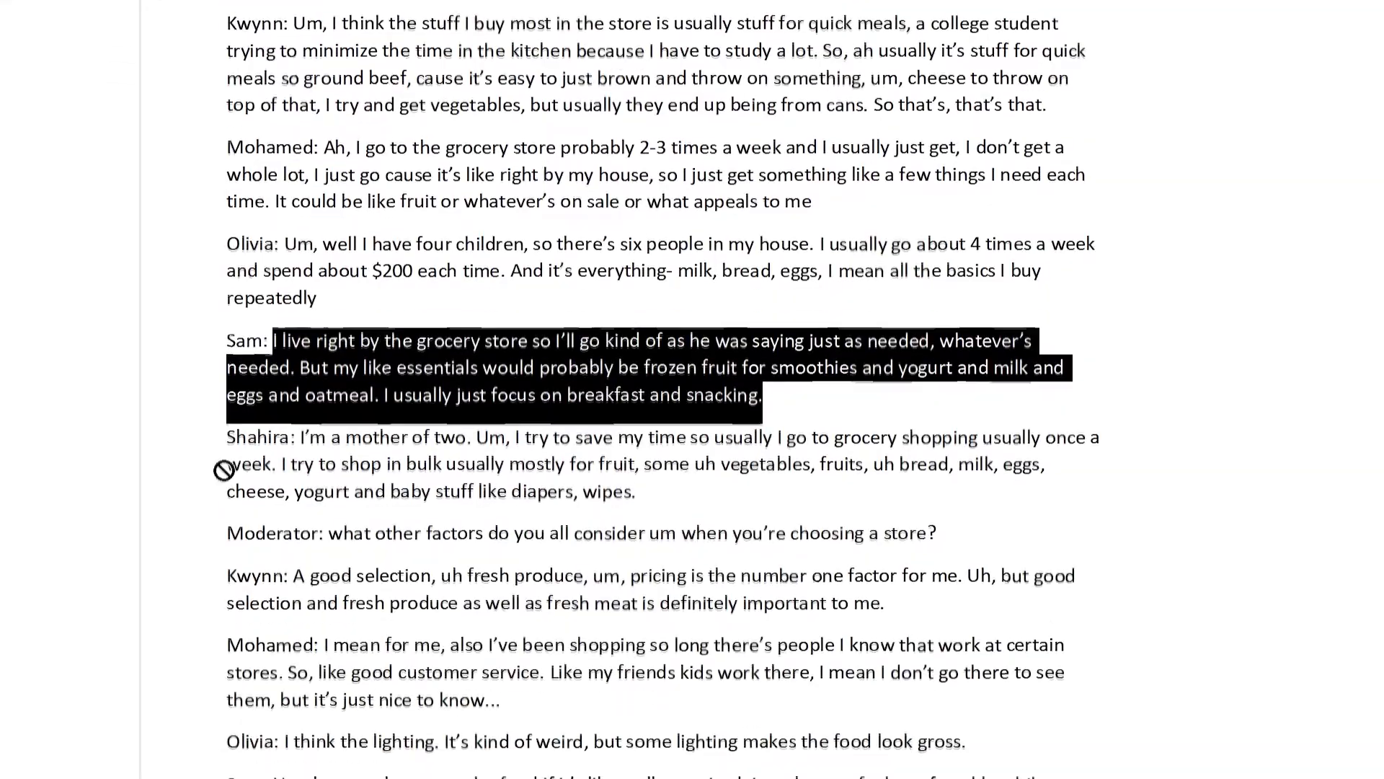
{"action": "key", "text": "Left"}
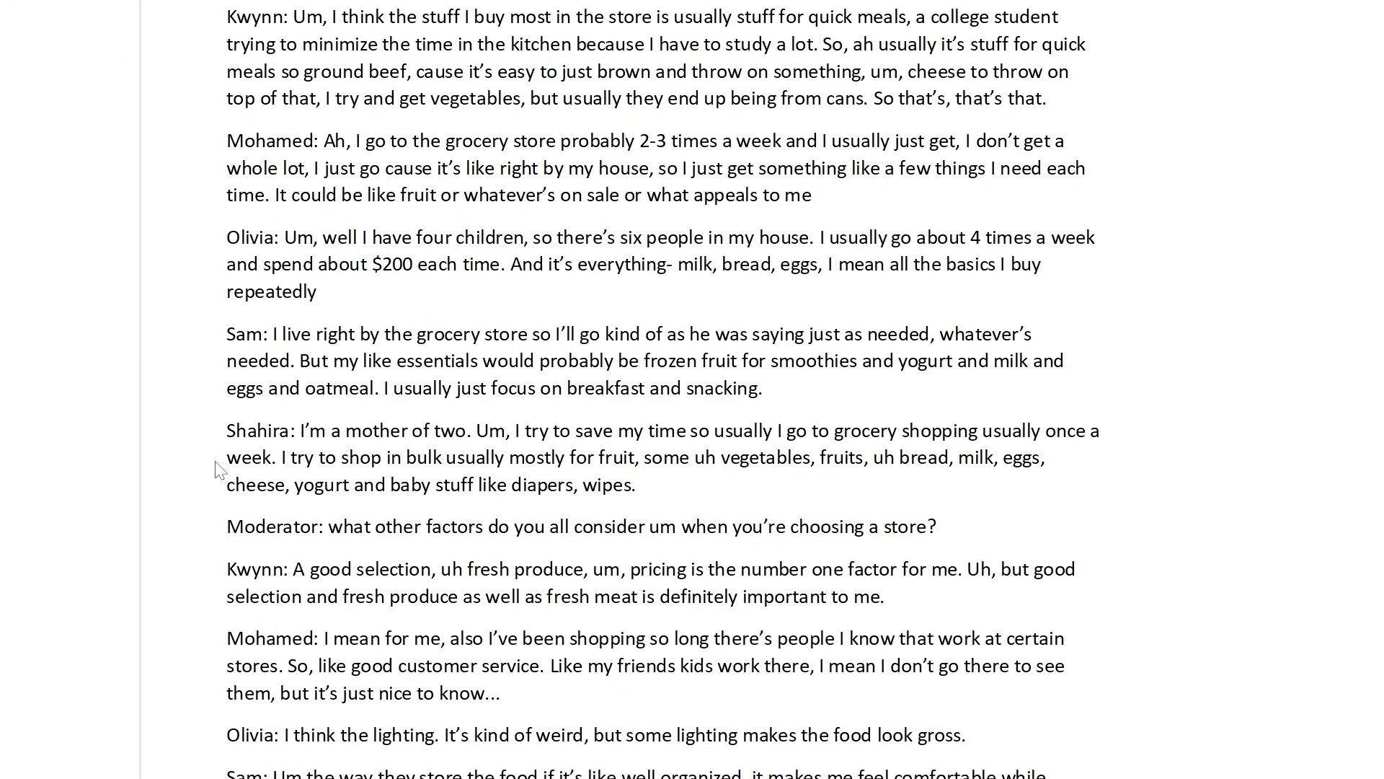
Code the mother of two's answer about saving time and shopping in bulk to a new Focus Group code named Quick meals for families
{"action": "left_click_drag", "start_coordinate": [301, 430], "coordinate": [636, 485]}
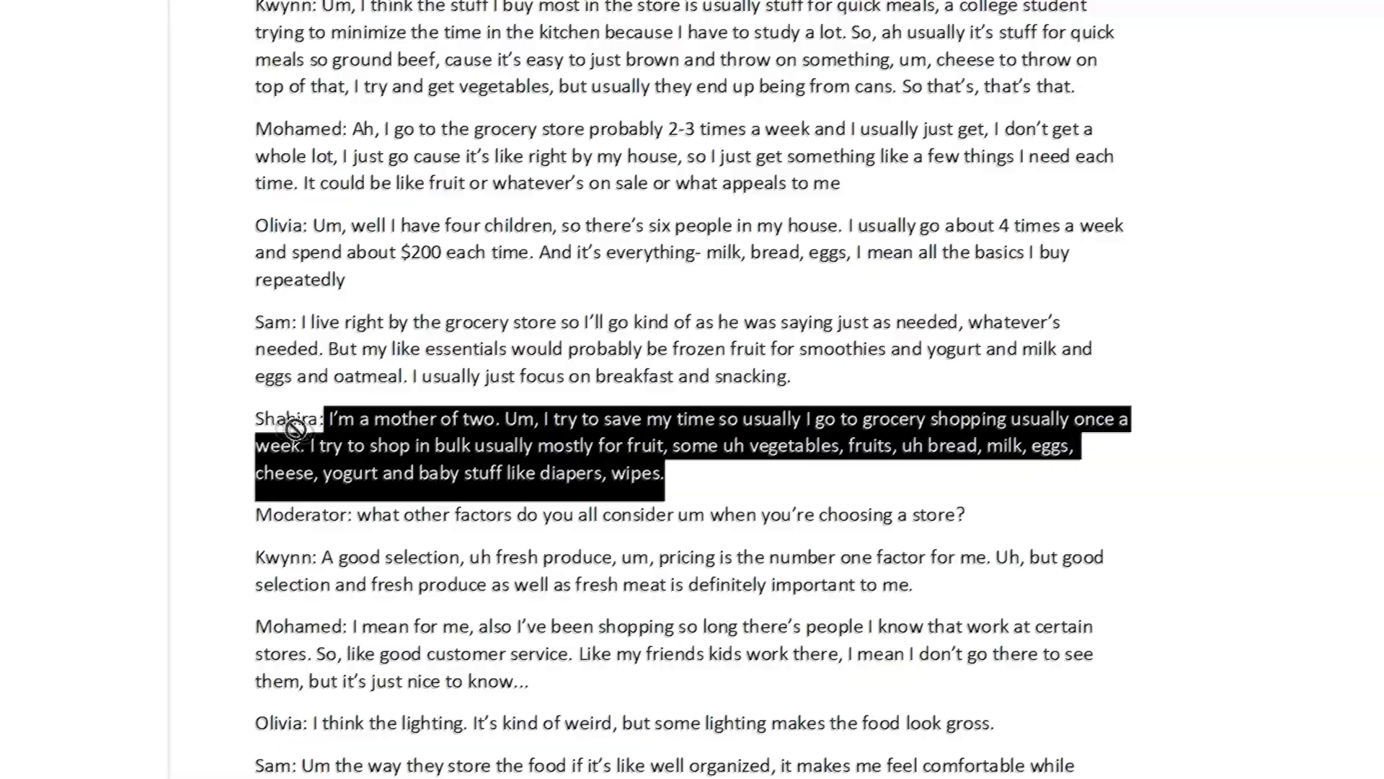
{"action": "left_click_drag", "start_coordinate": [296, 429], "coordinate": [52, 395]}
{"action": "type", "text": "Q"}
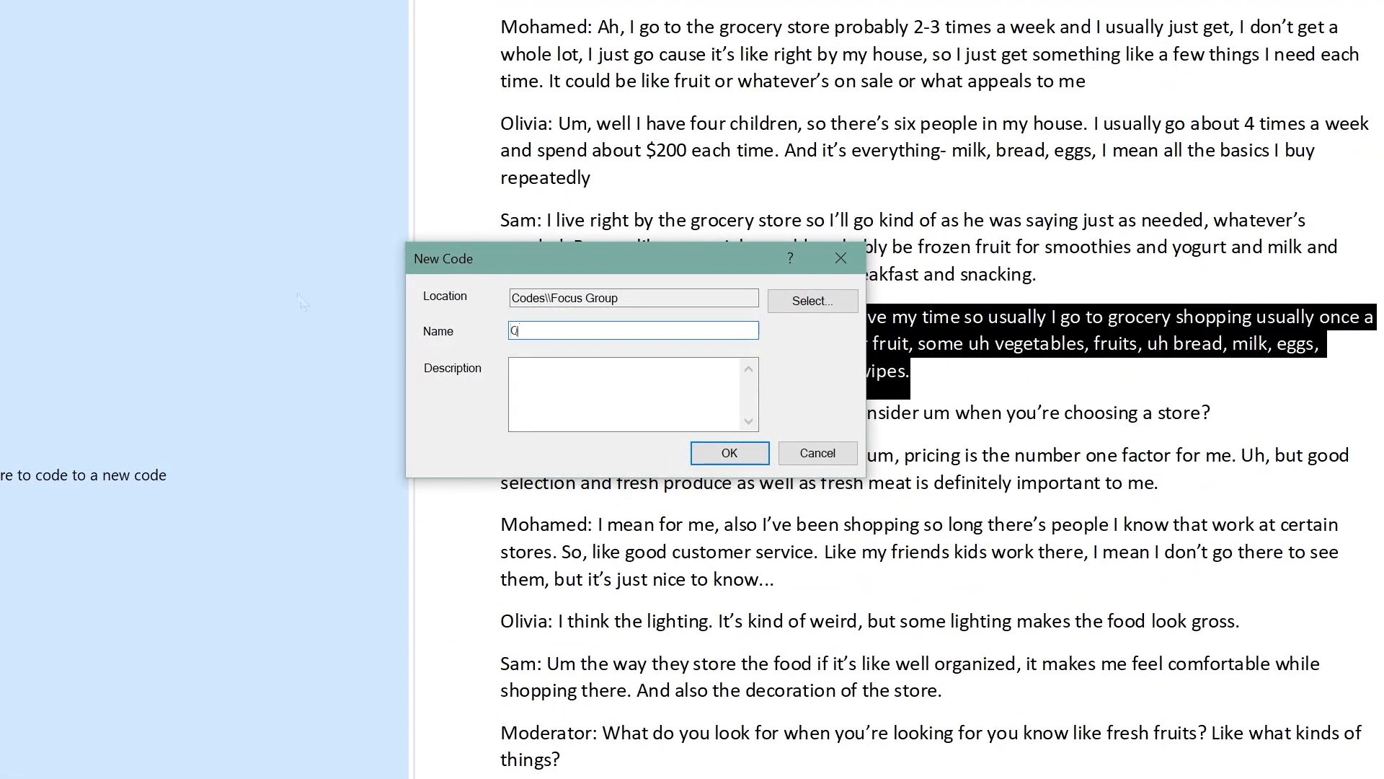
{"action": "type", "text": "uick meals for families"}
{"action": "left_click", "coordinate": [726, 454]}
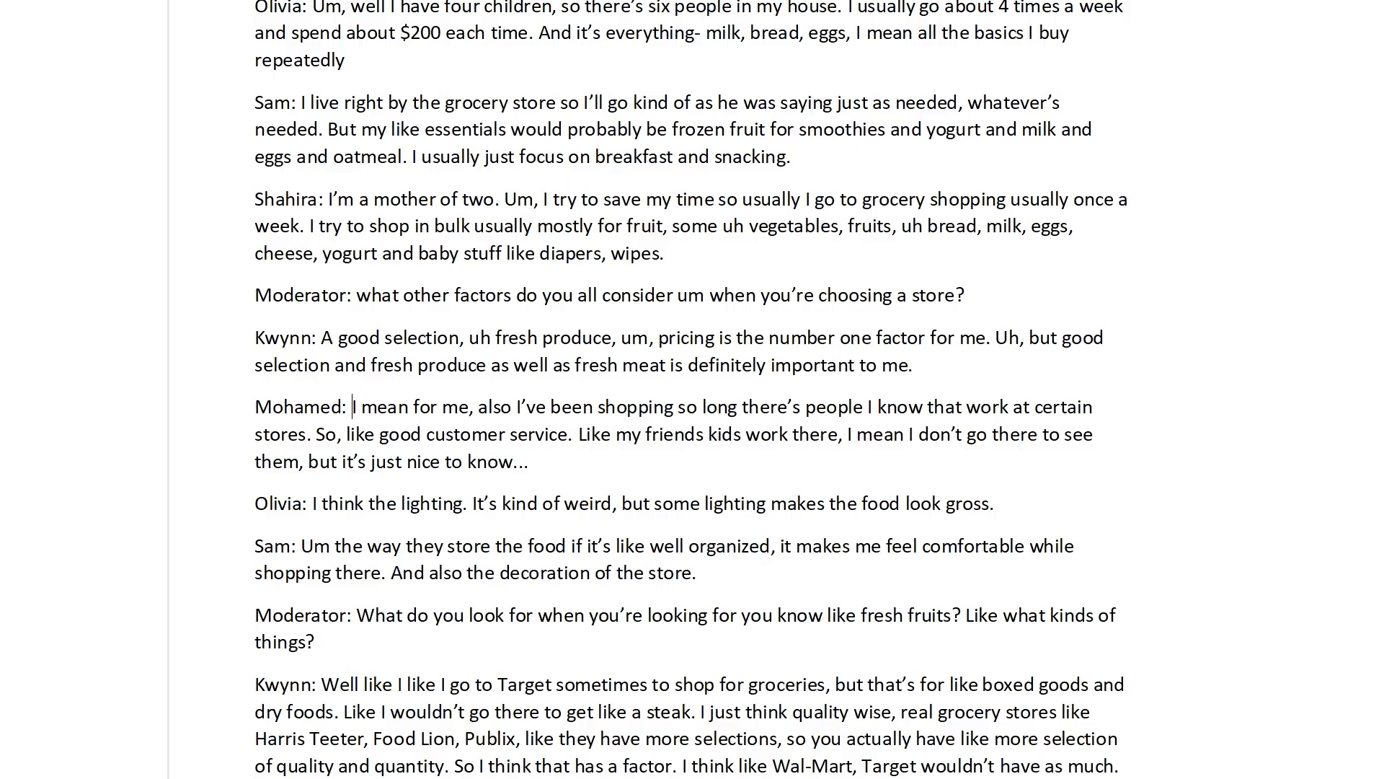
Code the answer about good customer service and knowing people who work there to a new Focus Group code named Customer service important
{"action": "left_click_drag", "start_coordinate": [352, 406], "coordinate": [75, 265]}
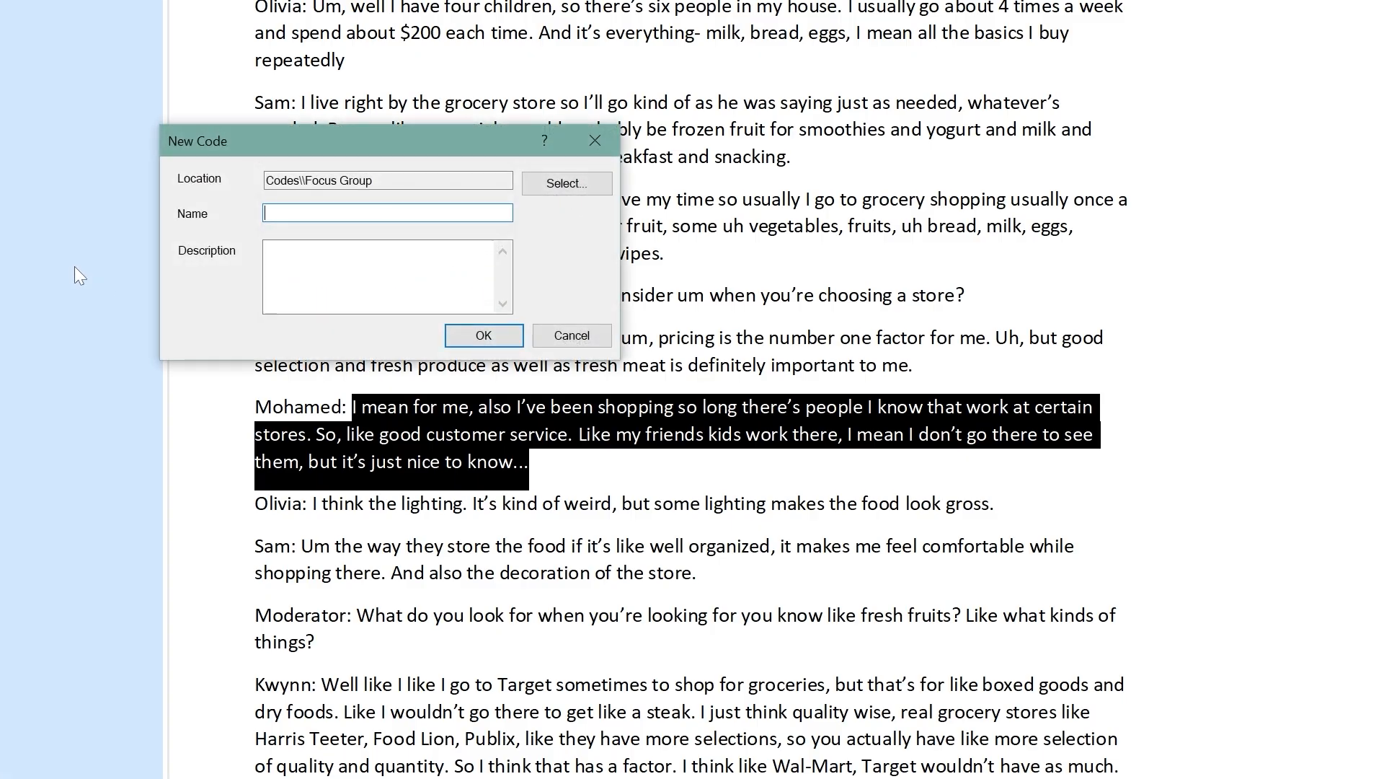
{"action": "type", "text": "Customer service important"}
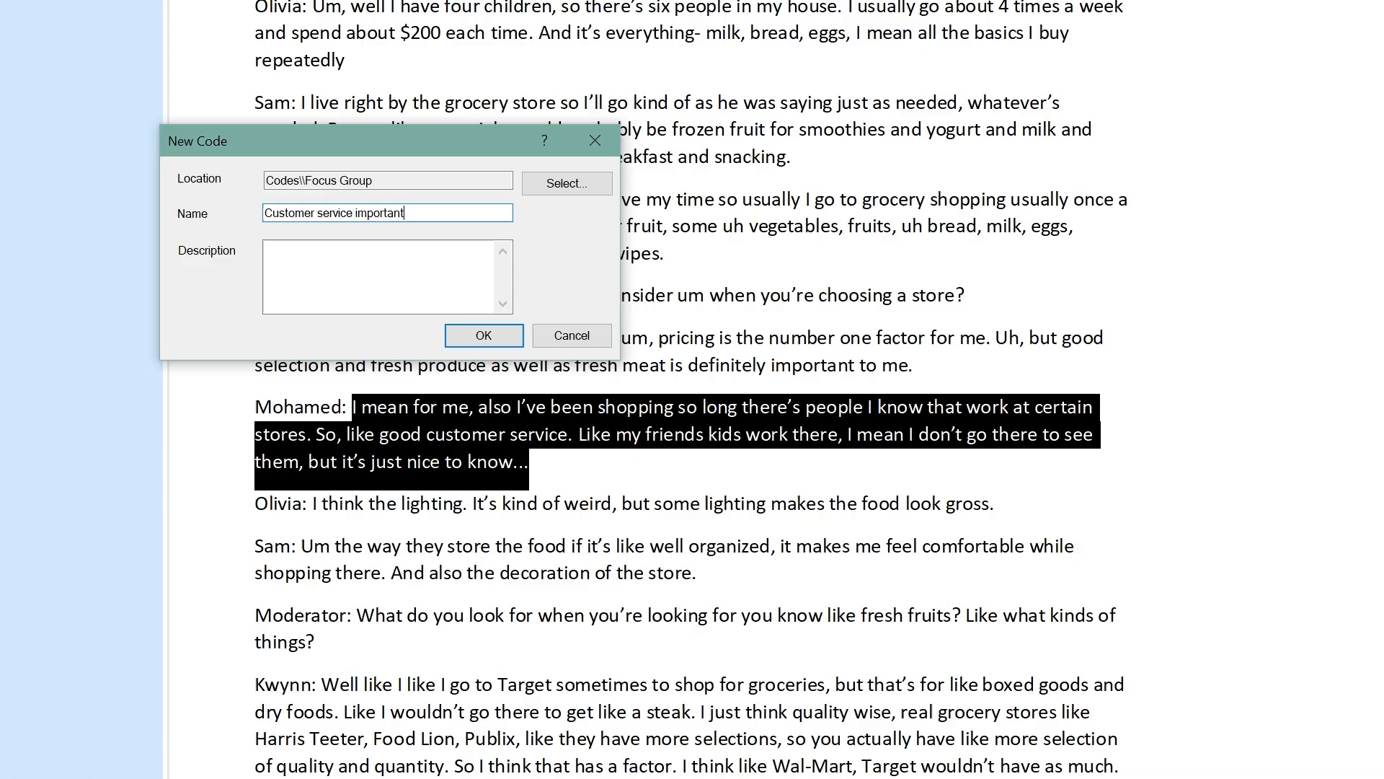
{"action": "left_click", "coordinate": [457, 336]}
{"action": "left_click", "coordinate": [255, 507]}
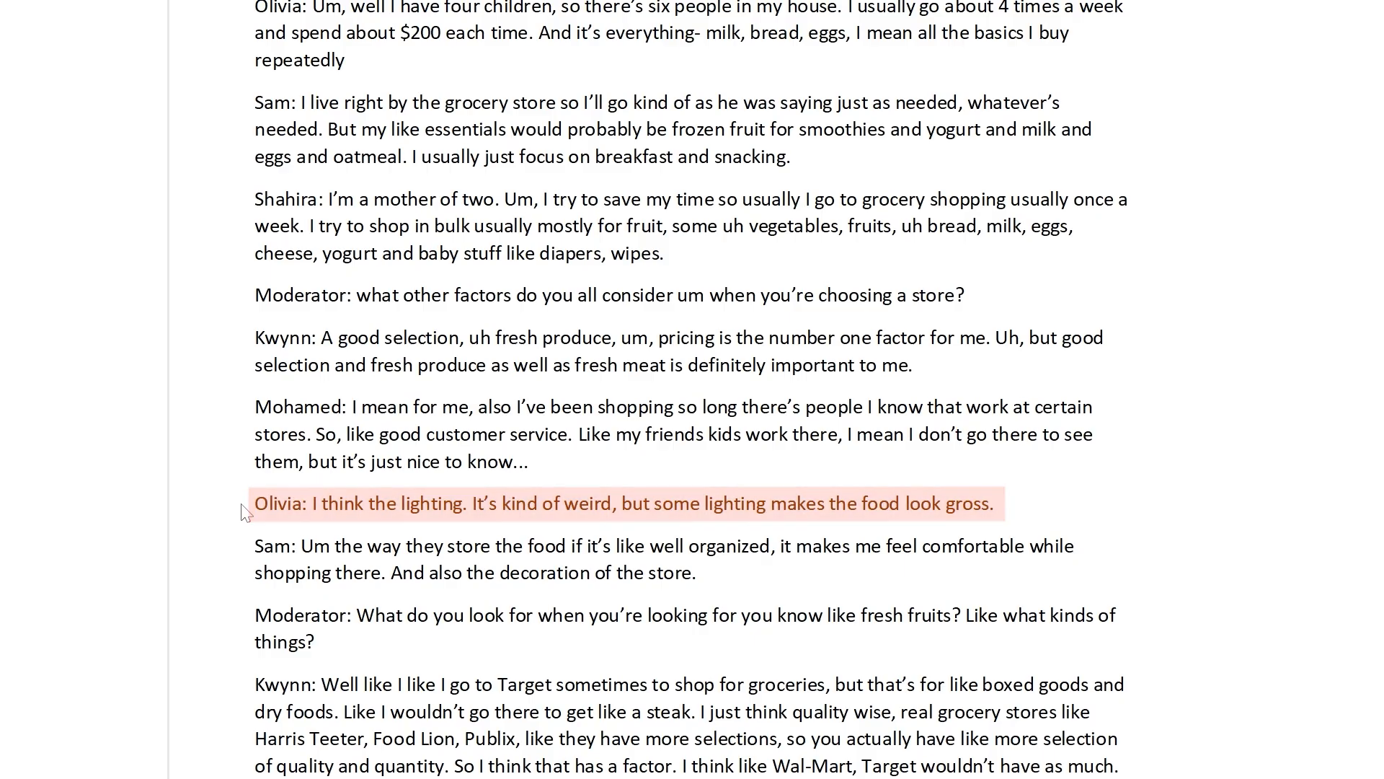
Code the answer about store lighting to a new Focus Group code named Looks for good lighting to make food appealing
{"action": "left_click_drag", "start_coordinate": [315, 505], "coordinate": [152, 314]}
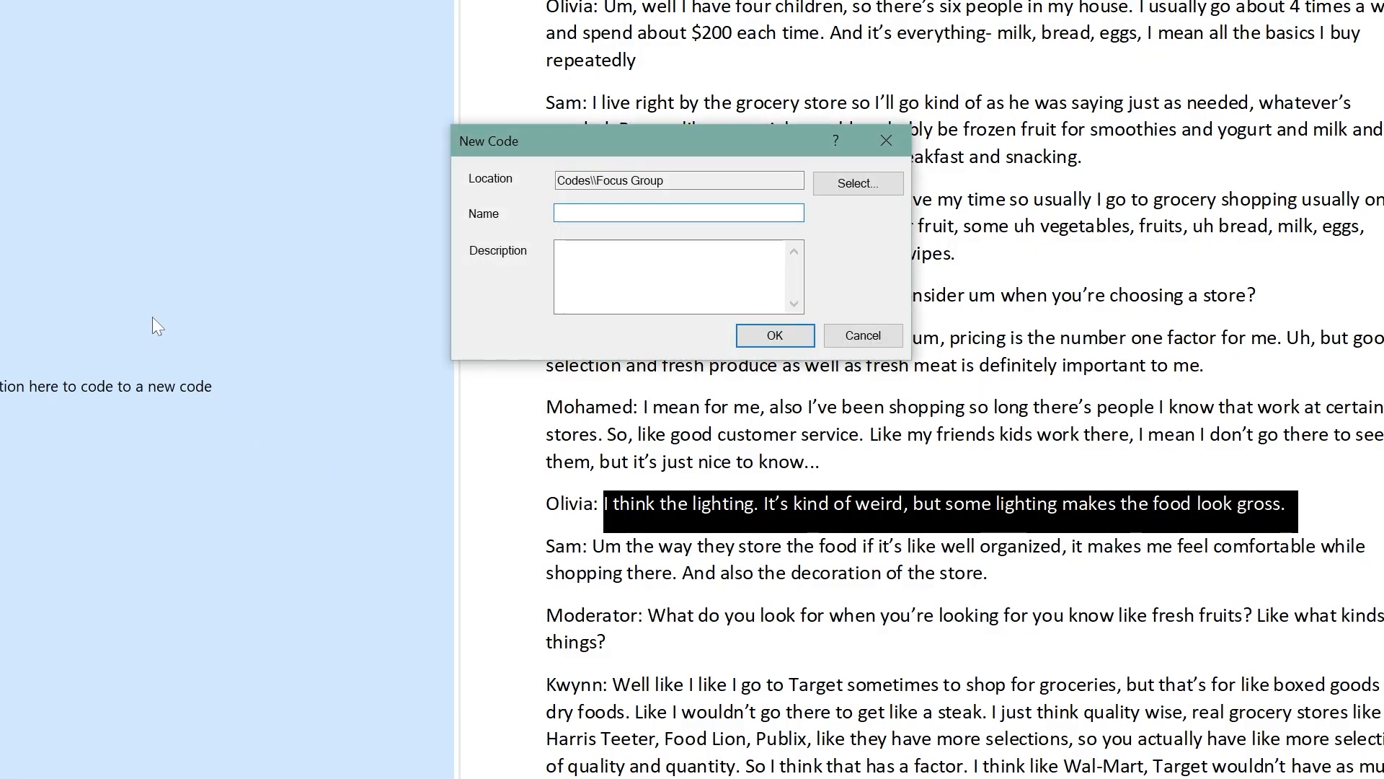
{"action": "type", "text": "Looks for g"}
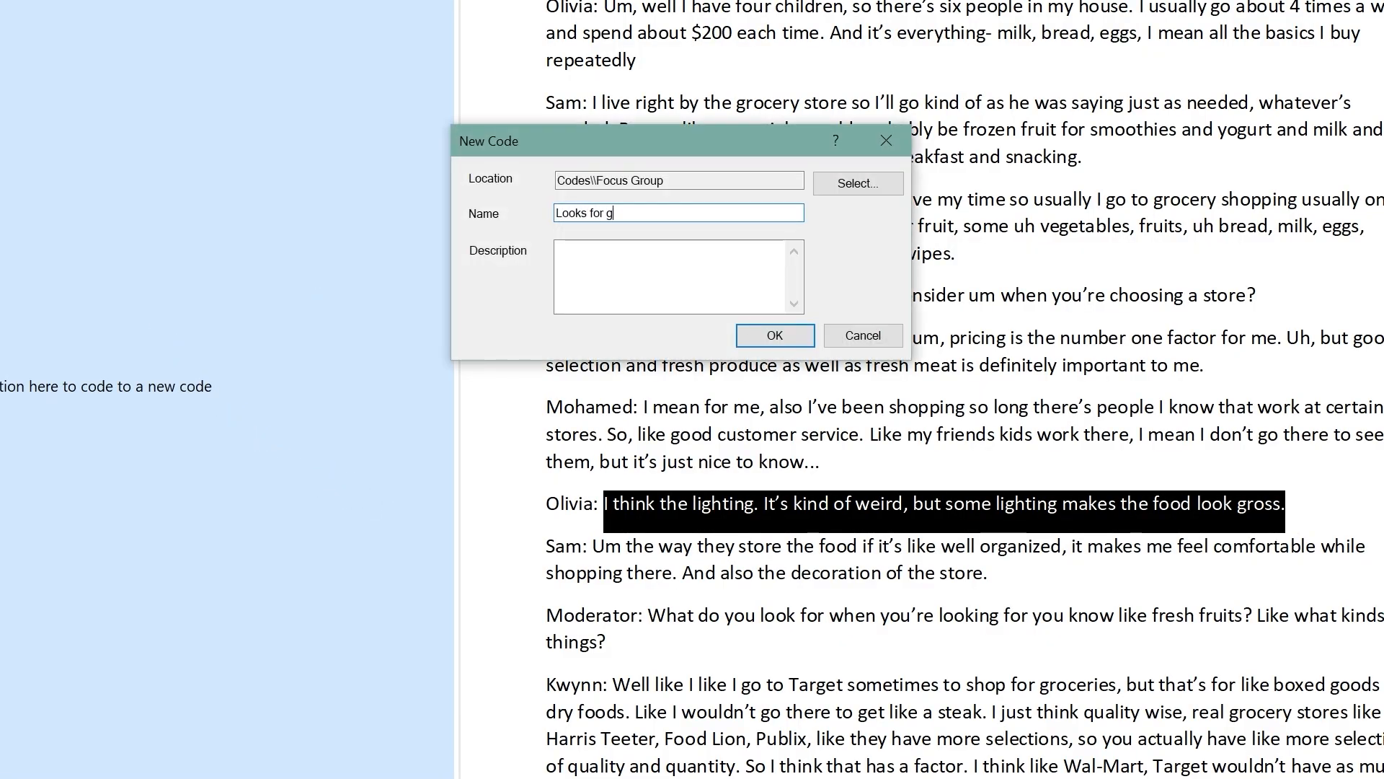
{"action": "type", "text": "ood lighting to make food appealing"}
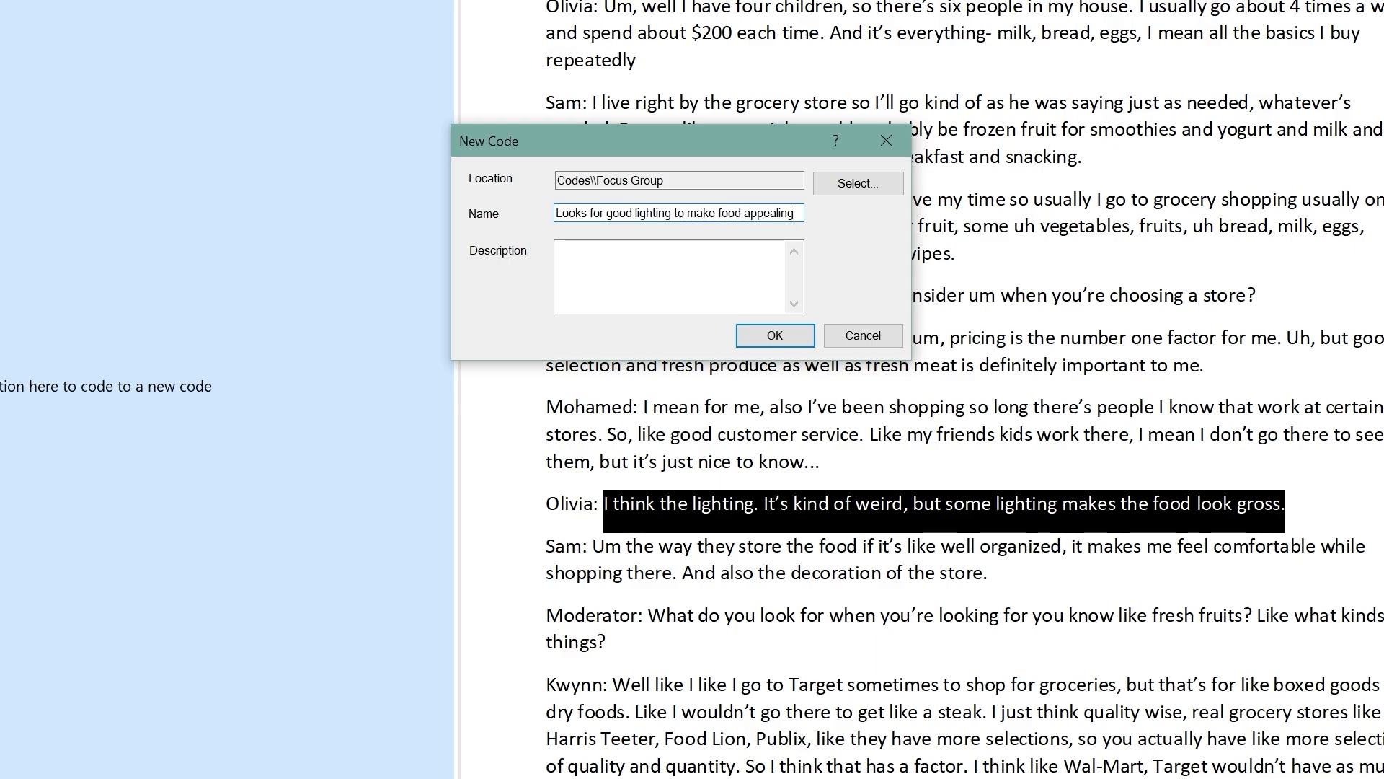
{"action": "left_click", "coordinate": [775, 335]}
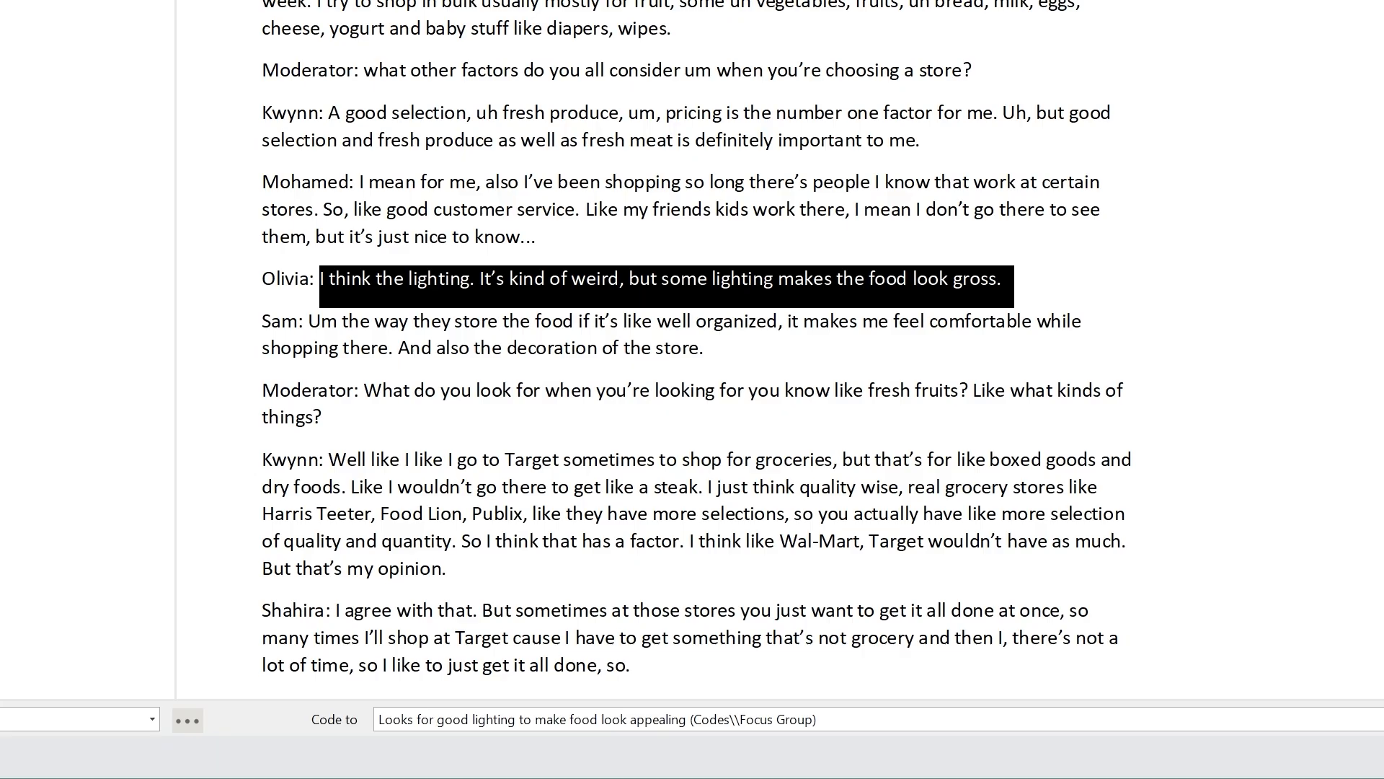
{"action": "left_click", "coordinate": [213, 351]}
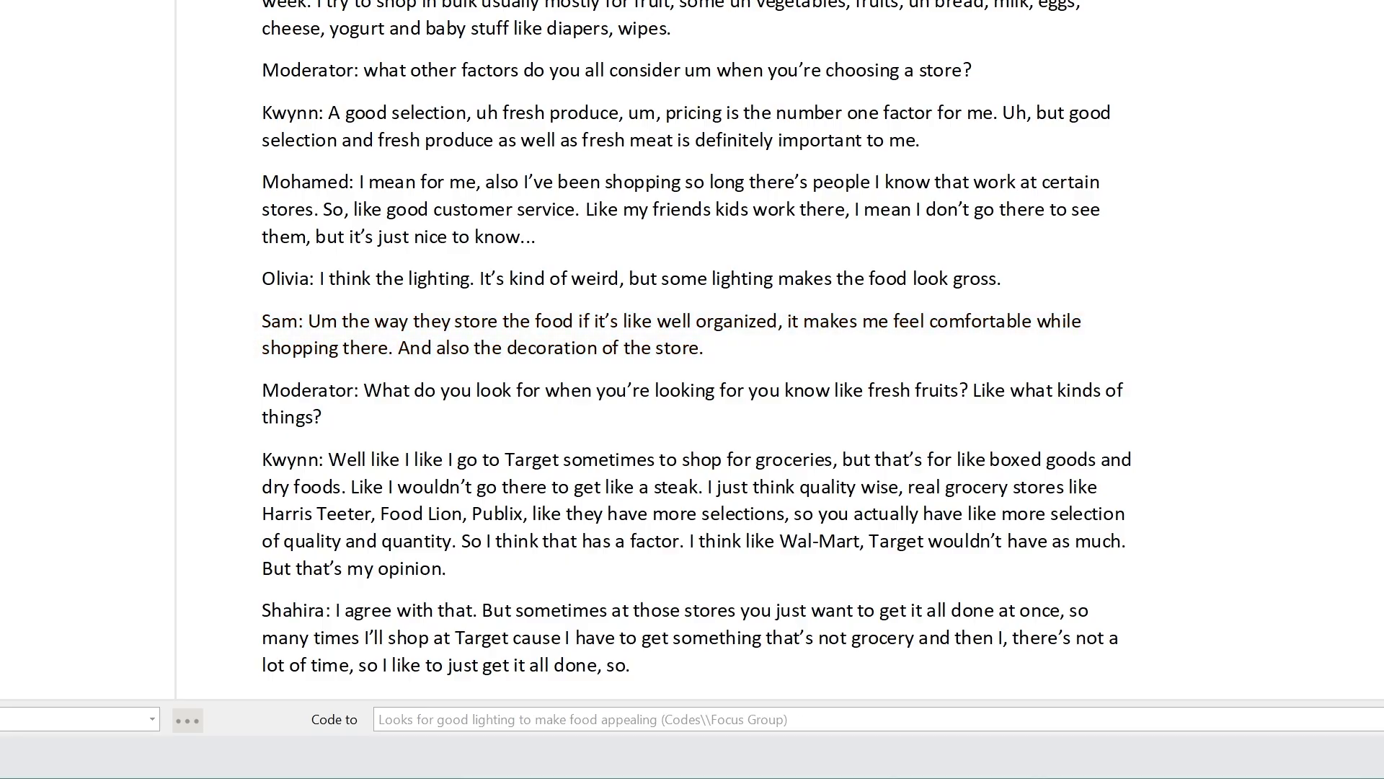
Code the answer about well-organized food storage and store decoration to a new Focus Group code named Appealing organization
{"action": "left_click_drag", "start_coordinate": [309, 321], "coordinate": [713, 352]}
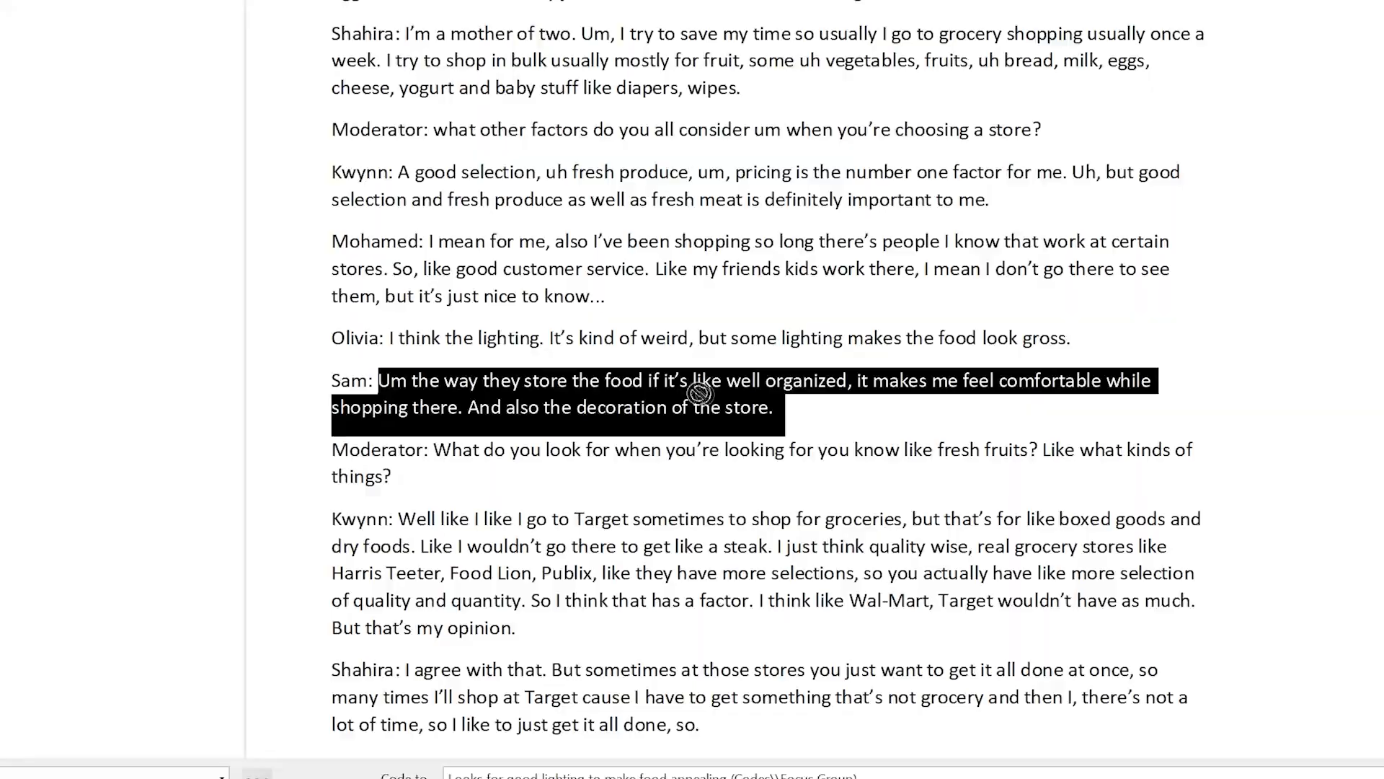
{"action": "left_click_drag", "start_coordinate": [635, 333], "coordinate": [90, 159]}
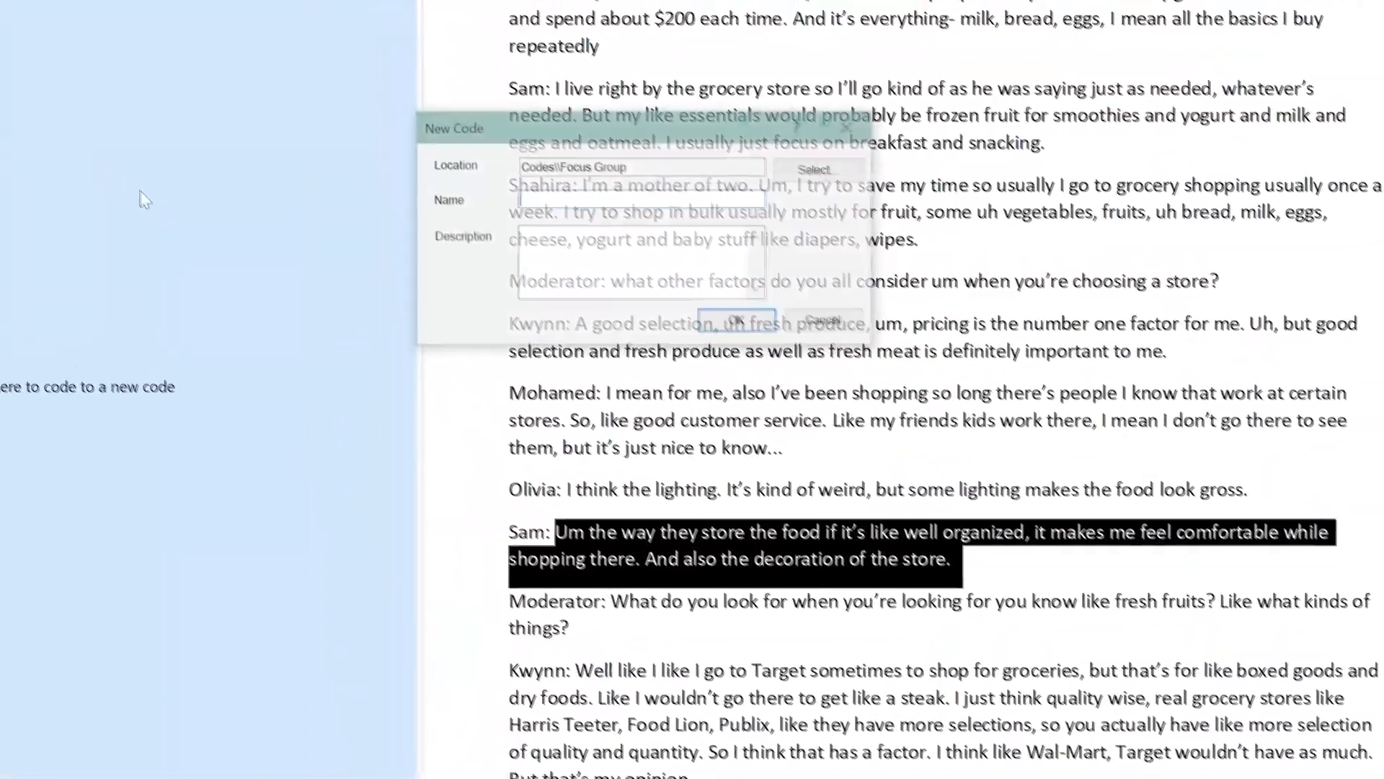
{"action": "type", "text": "Appealing organization"}
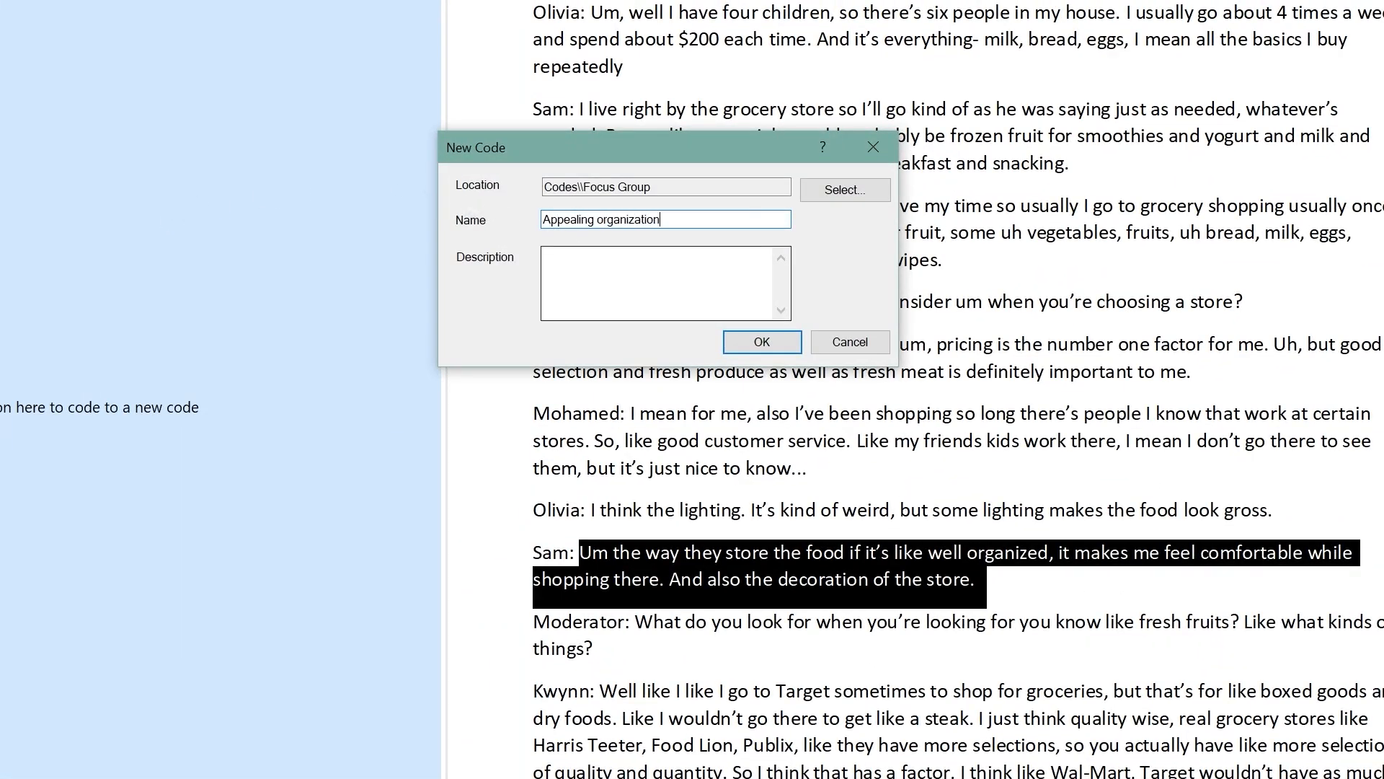
{"action": "left_click", "coordinate": [740, 344]}
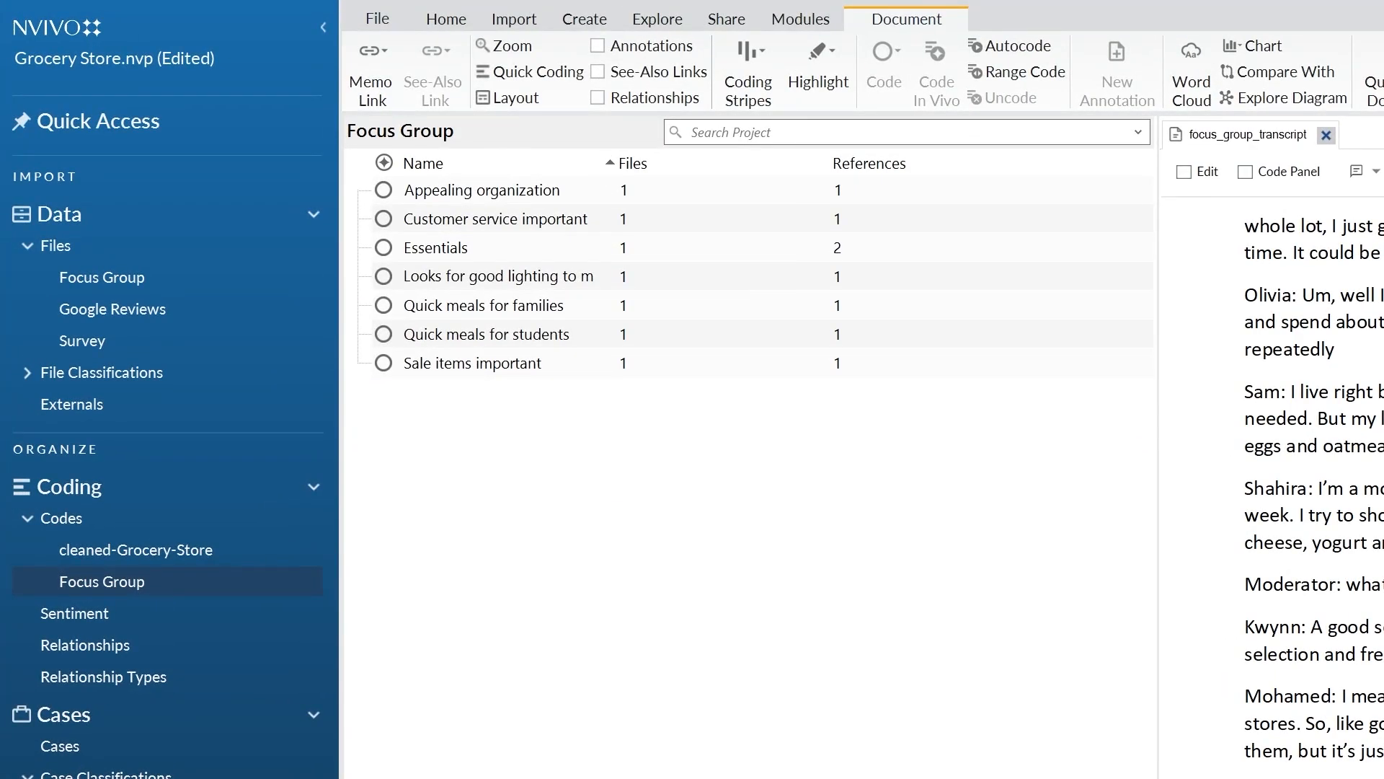
Create a new top-level code named WHAT PEOPLE LOOK FOR in the main Codes folder
{"action": "left_click", "coordinate": [210, 529]}
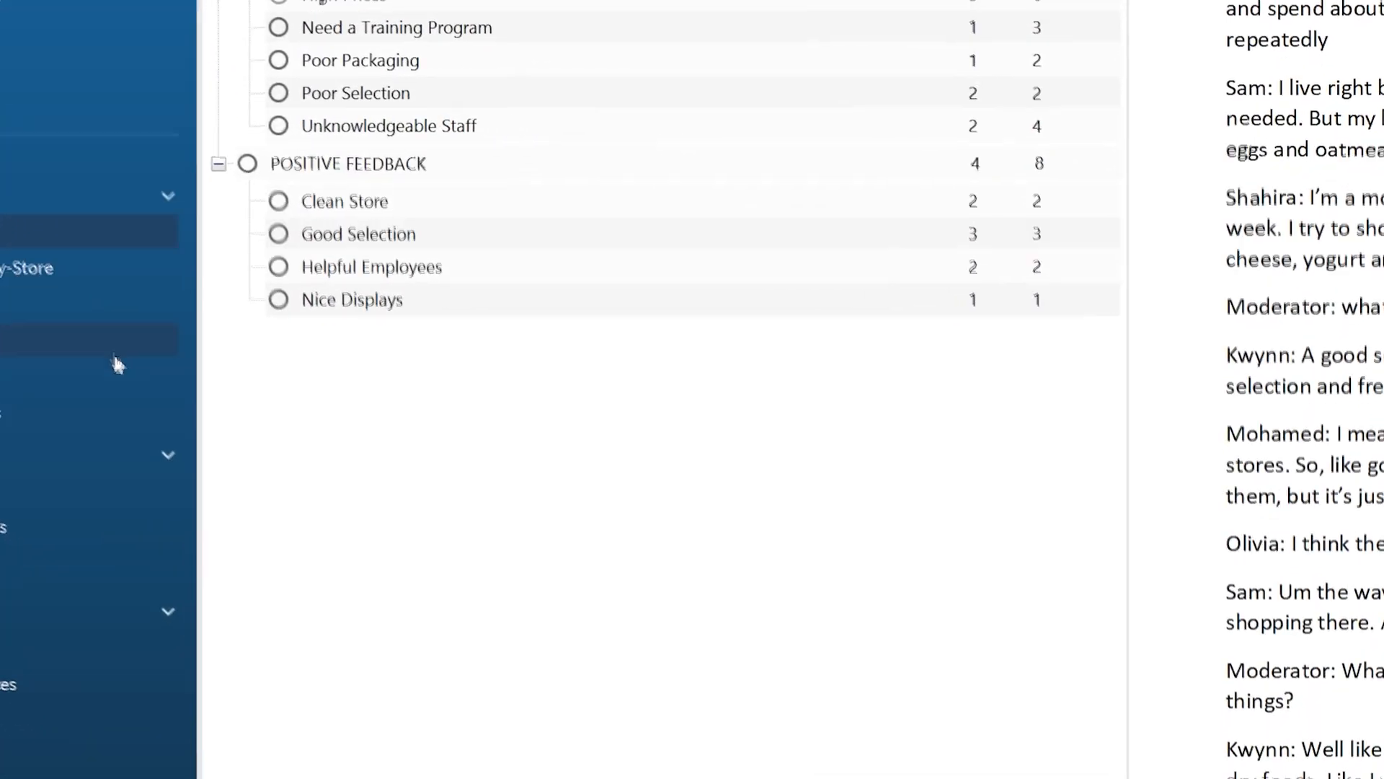
{"action": "right_click", "coordinate": [362, 403]}
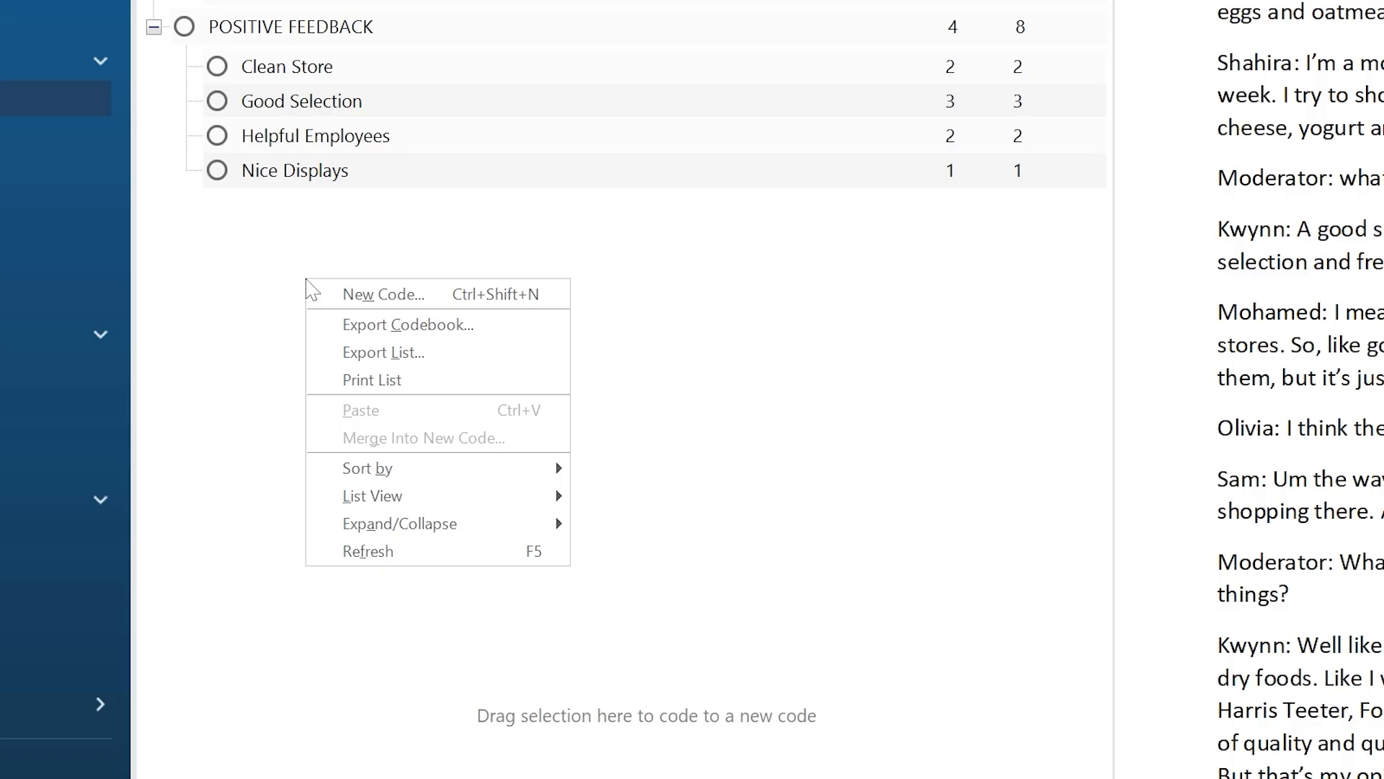
{"action": "left_click", "coordinate": [317, 298]}
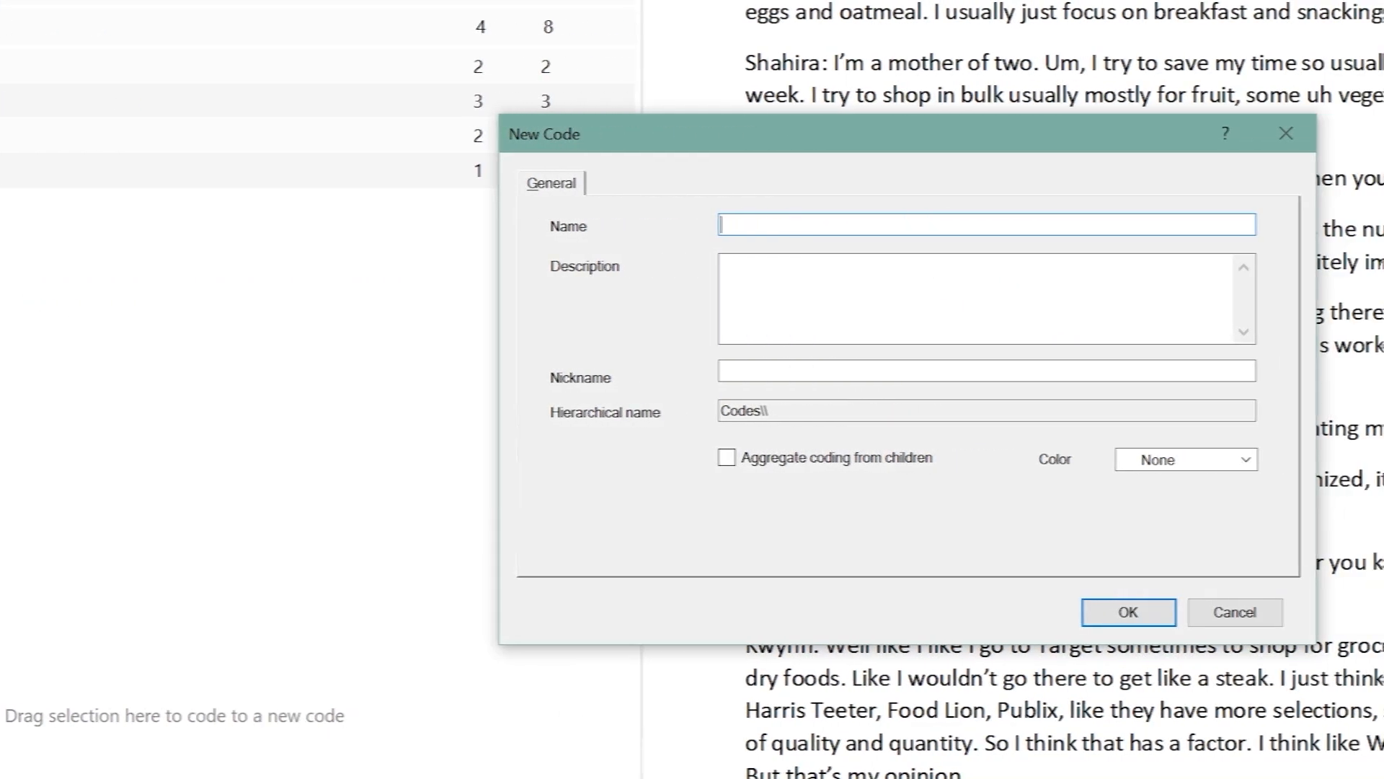
{"action": "type", "text": "WHA"}
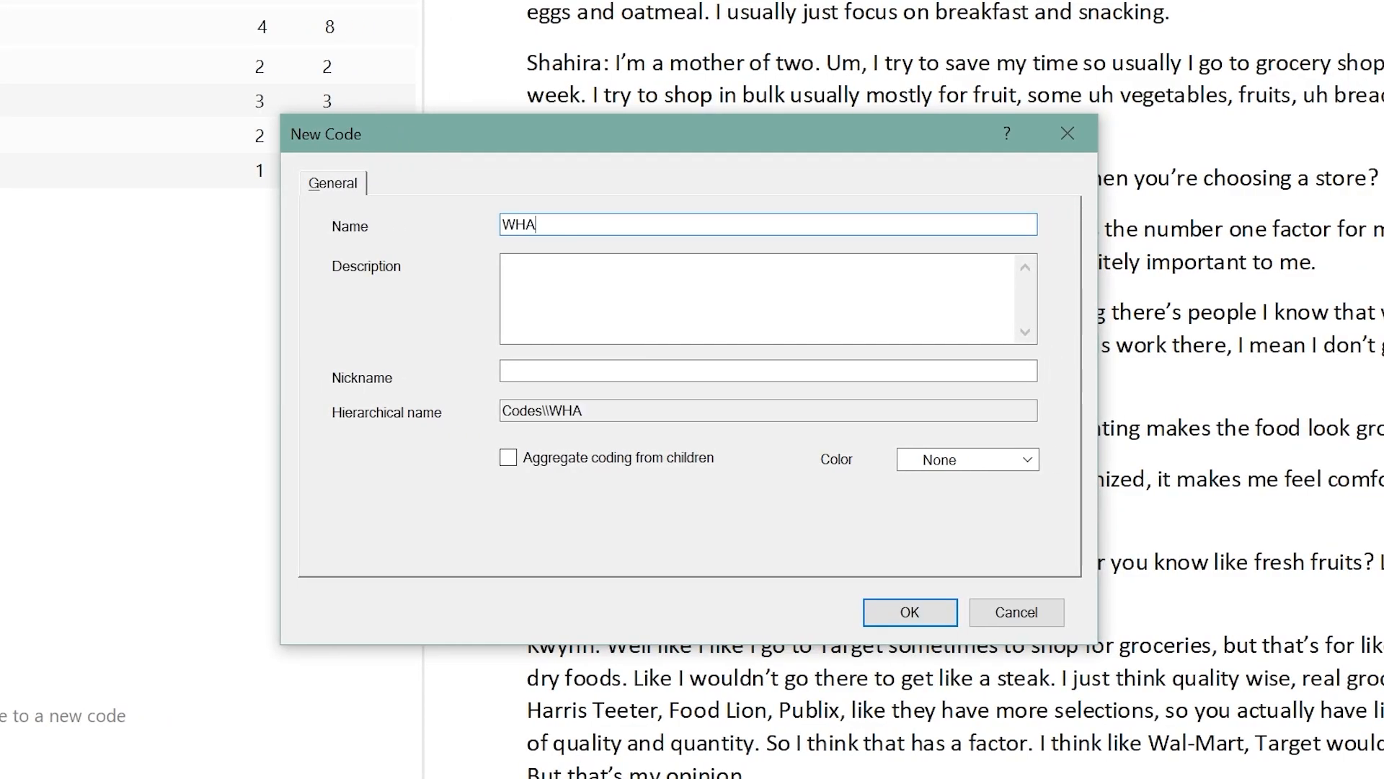
{"action": "type", "text": "T PEOPLE LOOK F"}
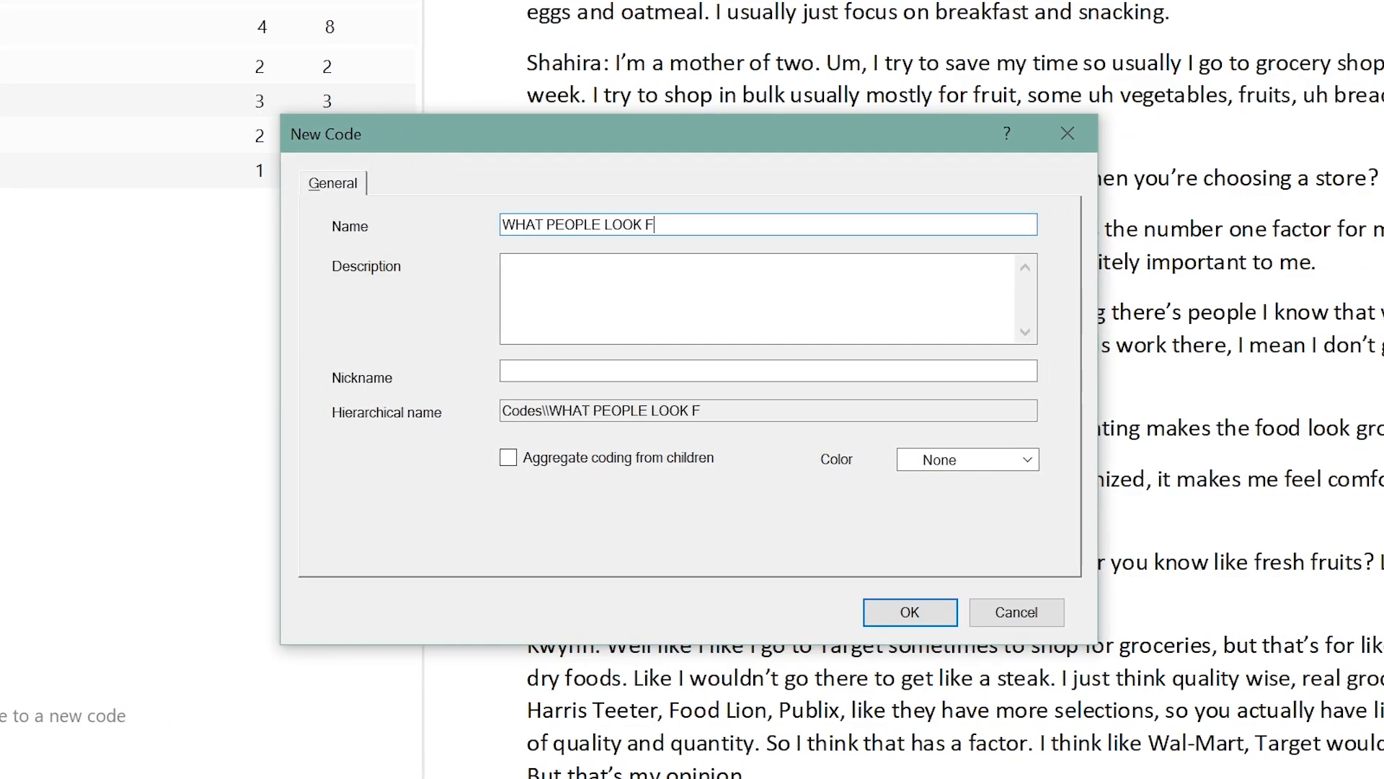
{"action": "type", "text": "OR"}
{"action": "left_click", "coordinate": [892, 619]}
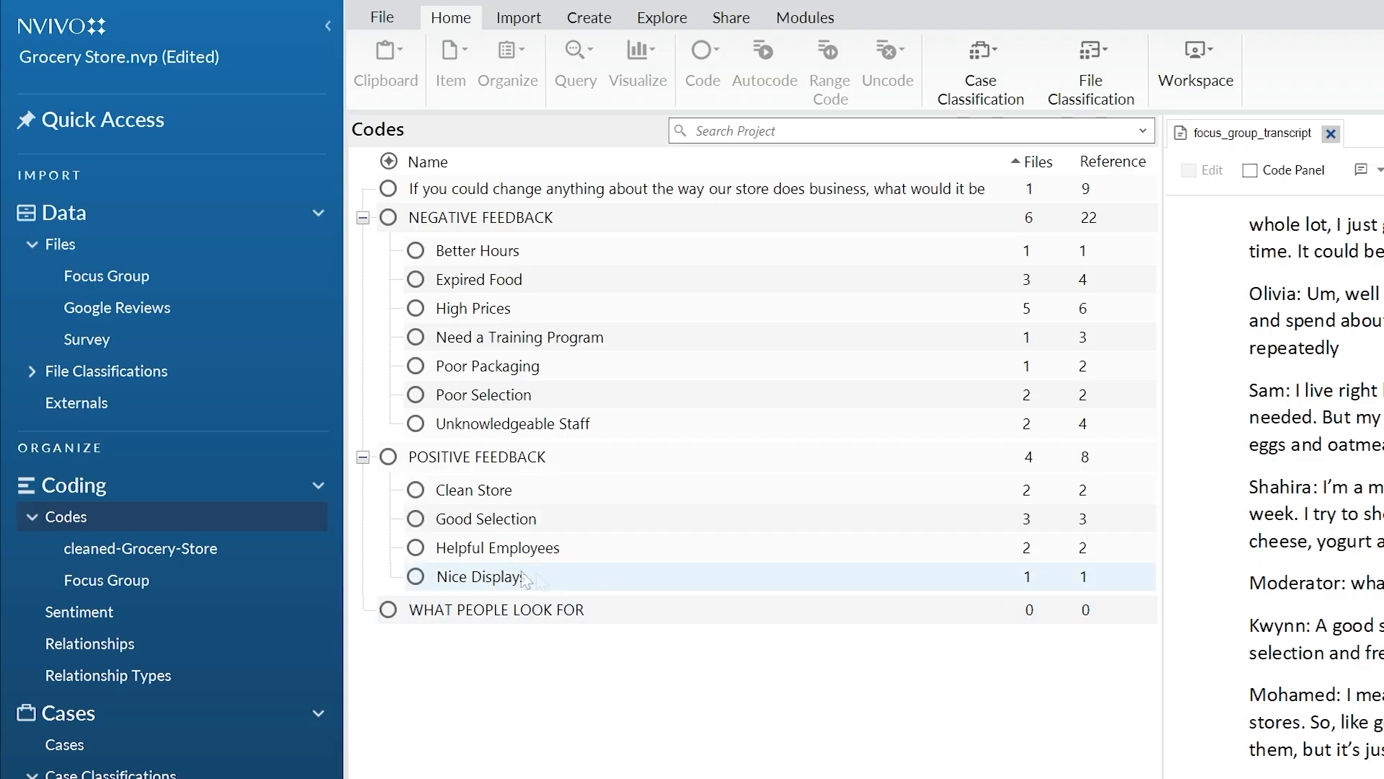
Copy all the Focus Group codes, from Appealing organization to Sale items important, and paste them under the WHAT PEOPLE LOOK FOR code
{"action": "left_click", "coordinate": [195, 584]}
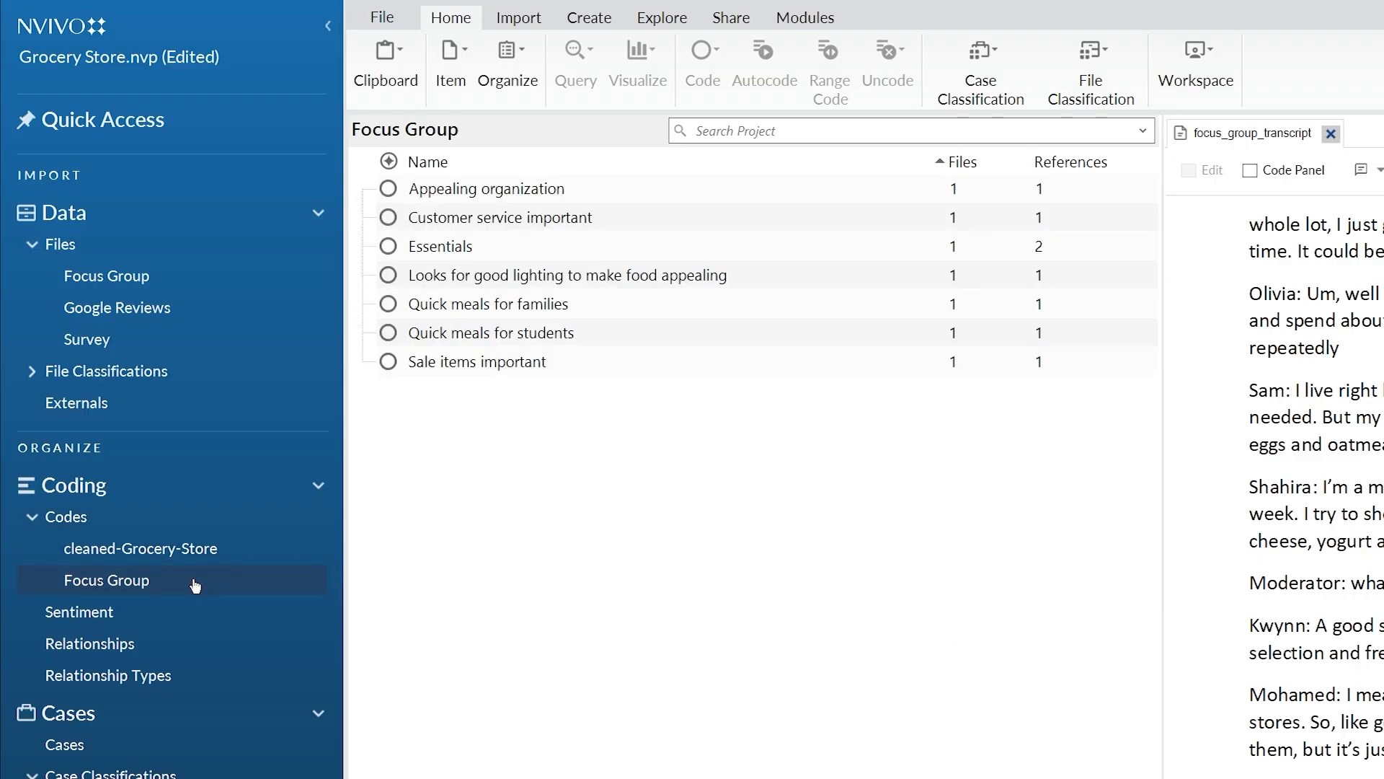
{"action": "left_click", "coordinate": [501, 192]}
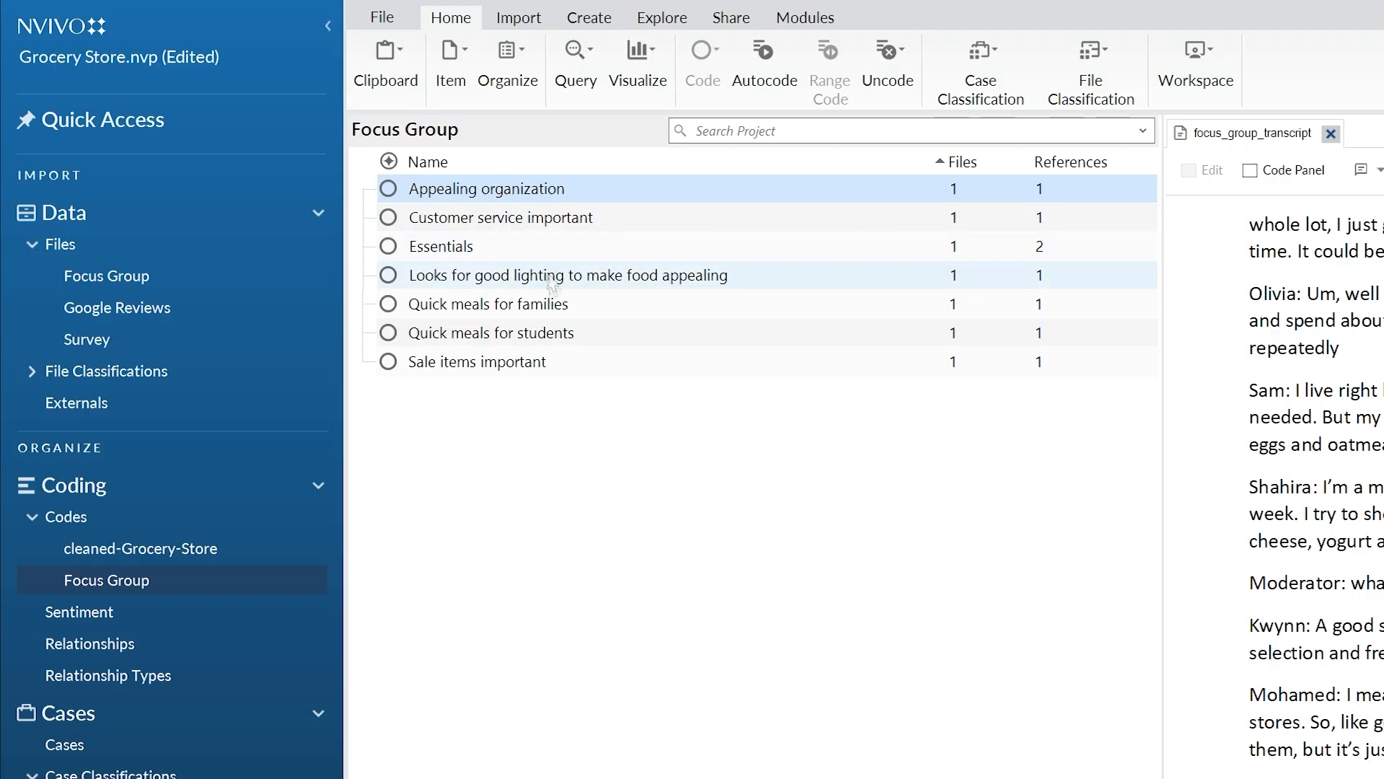
{"action": "left_click", "coordinate": [556, 371], "text": "shift"}
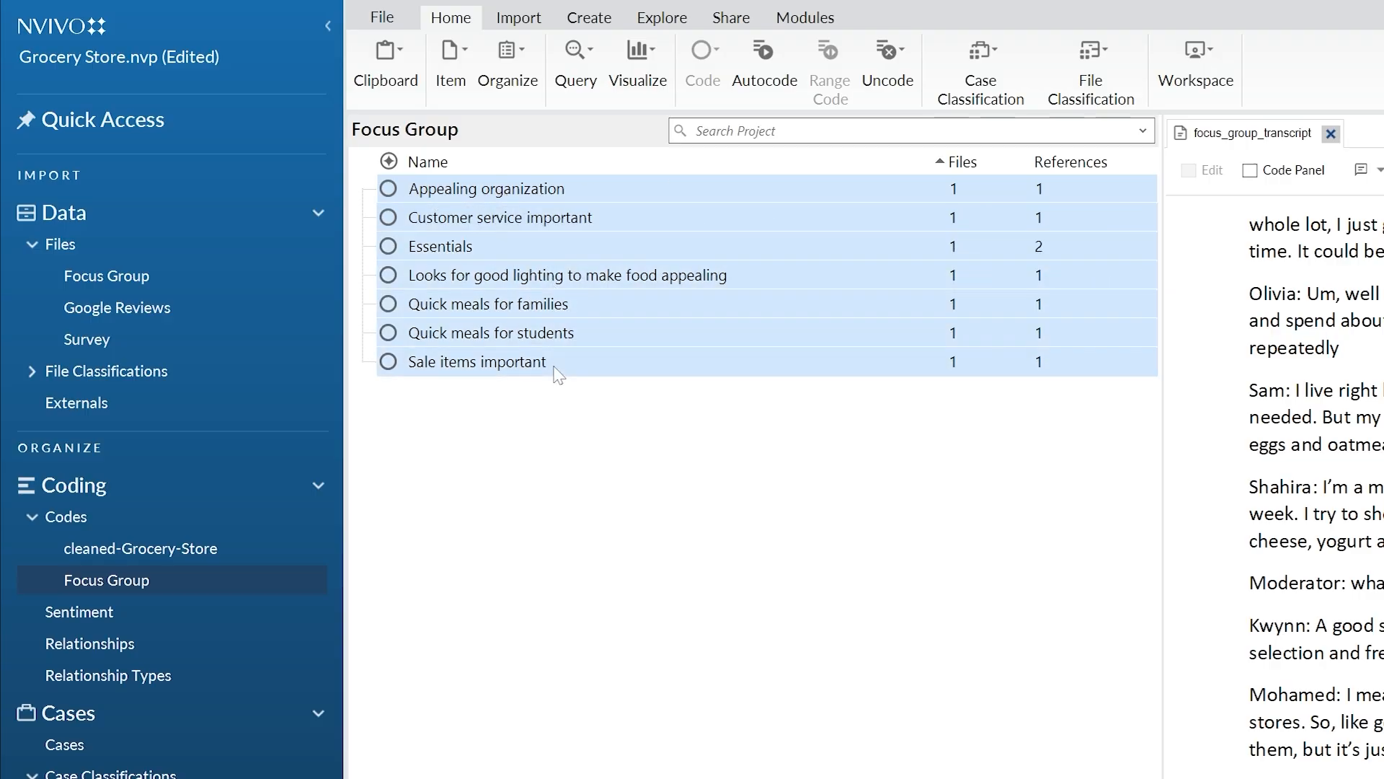
{"action": "right_click", "coordinate": [563, 363]}
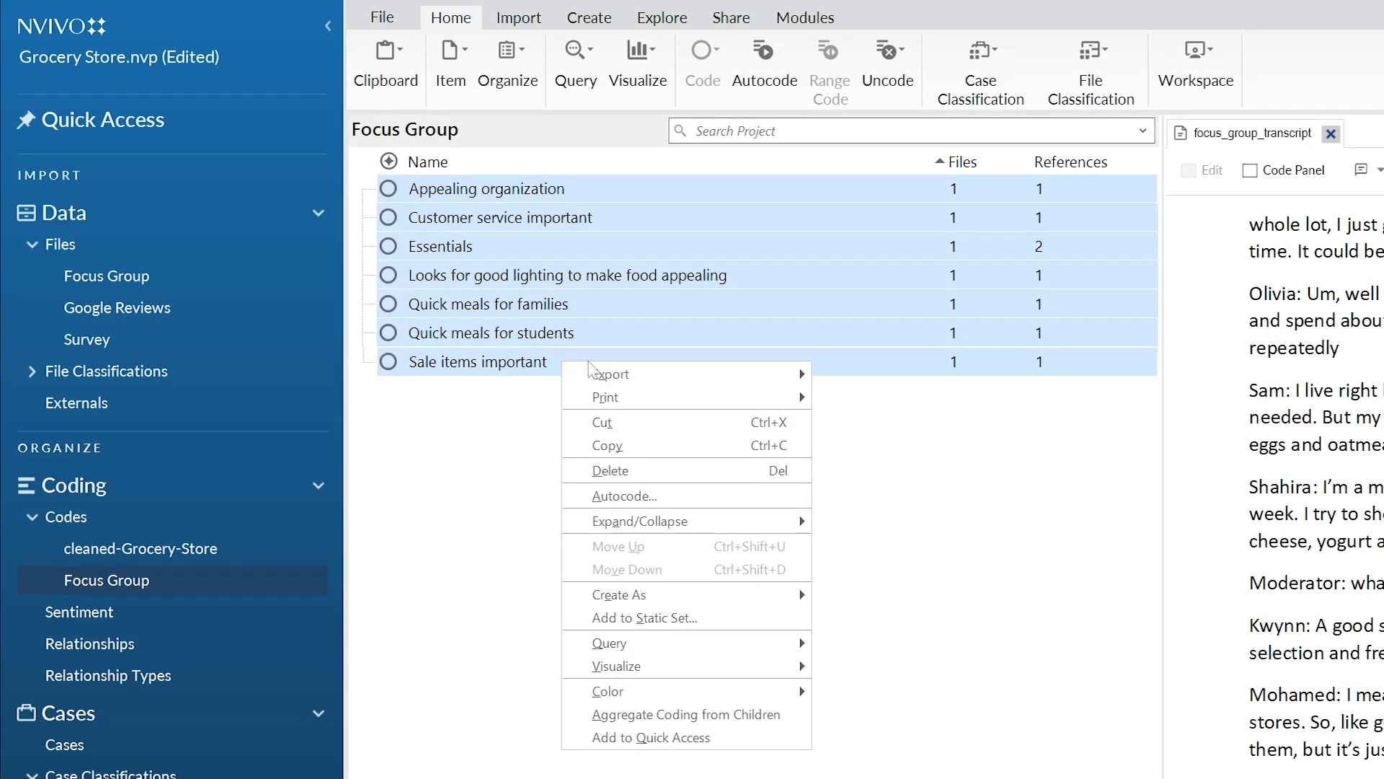
{"action": "left_click", "coordinate": [660, 447]}
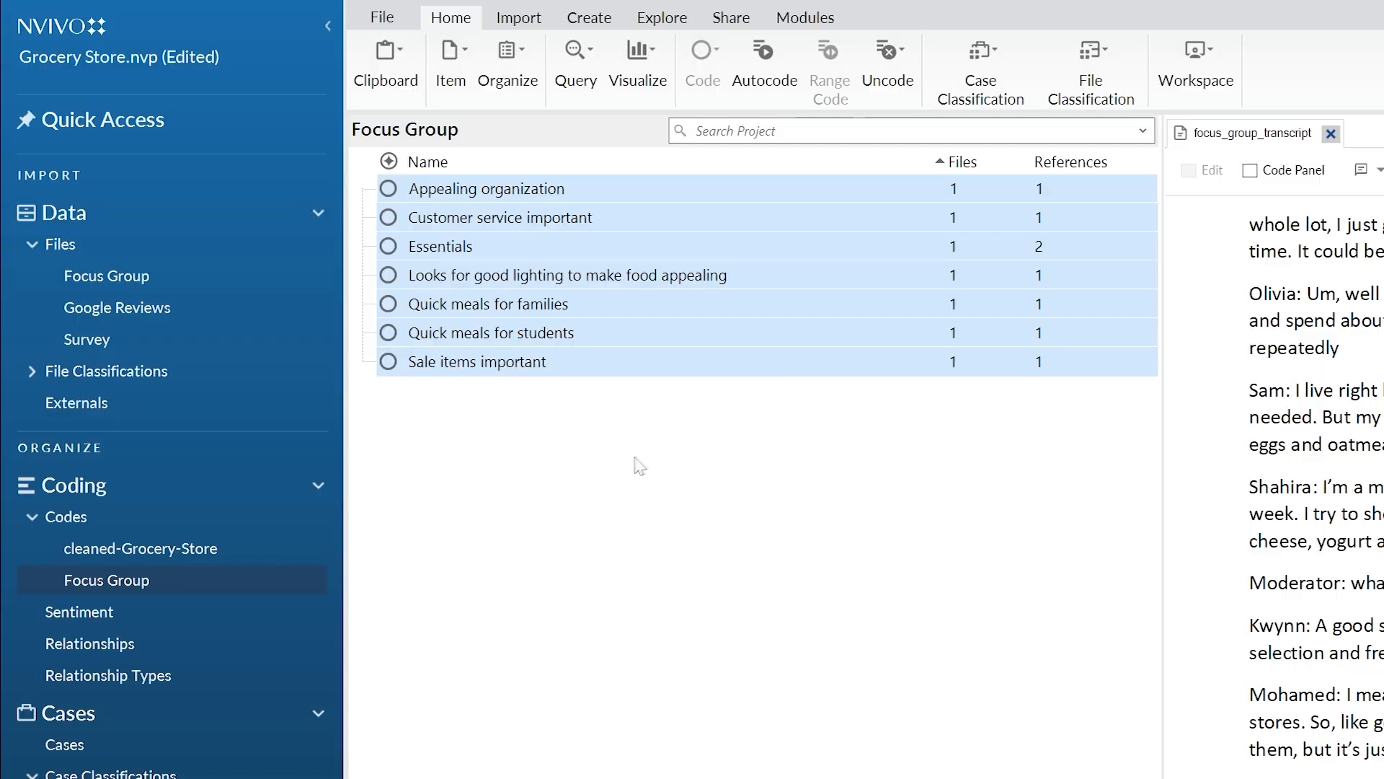
{"action": "left_click", "coordinate": [191, 527]}
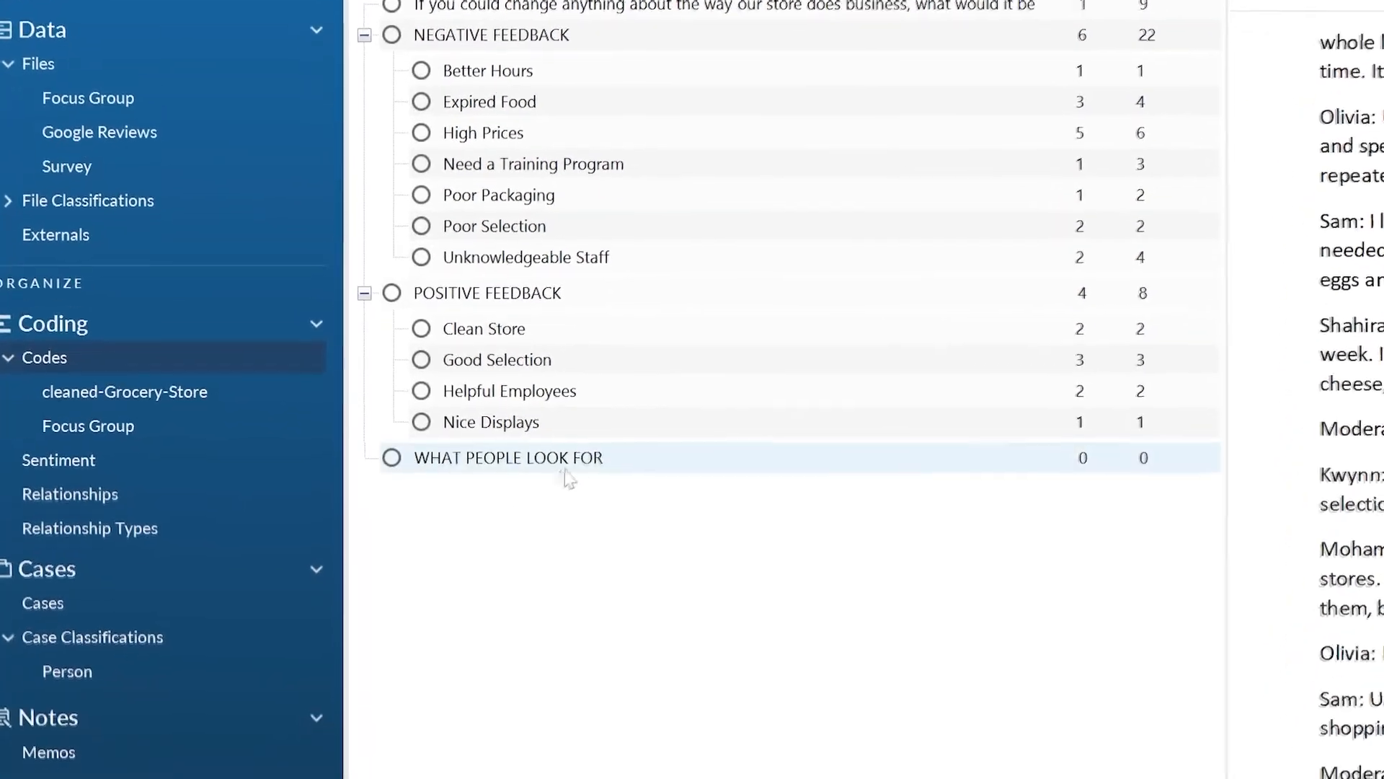
{"action": "right_click", "coordinate": [606, 460]}
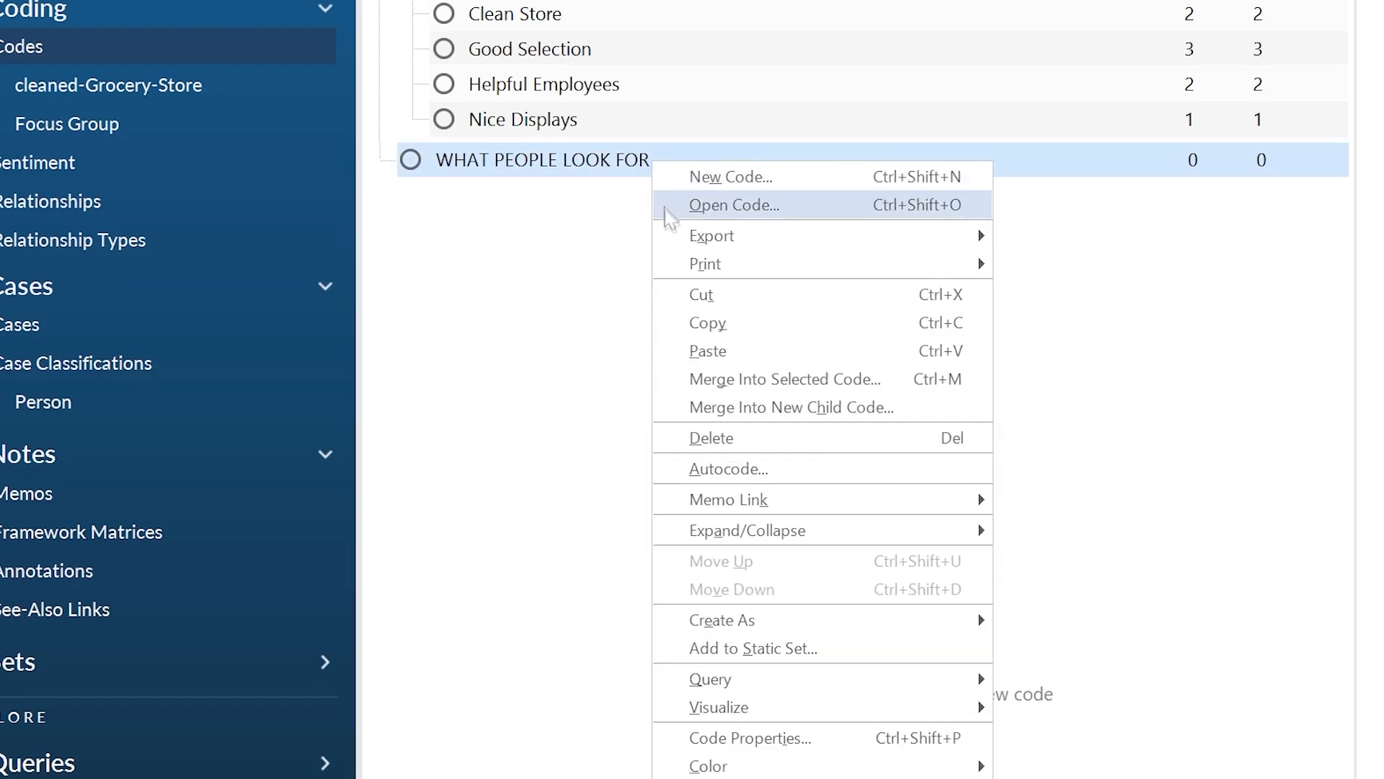
{"action": "left_click", "coordinate": [692, 351]}
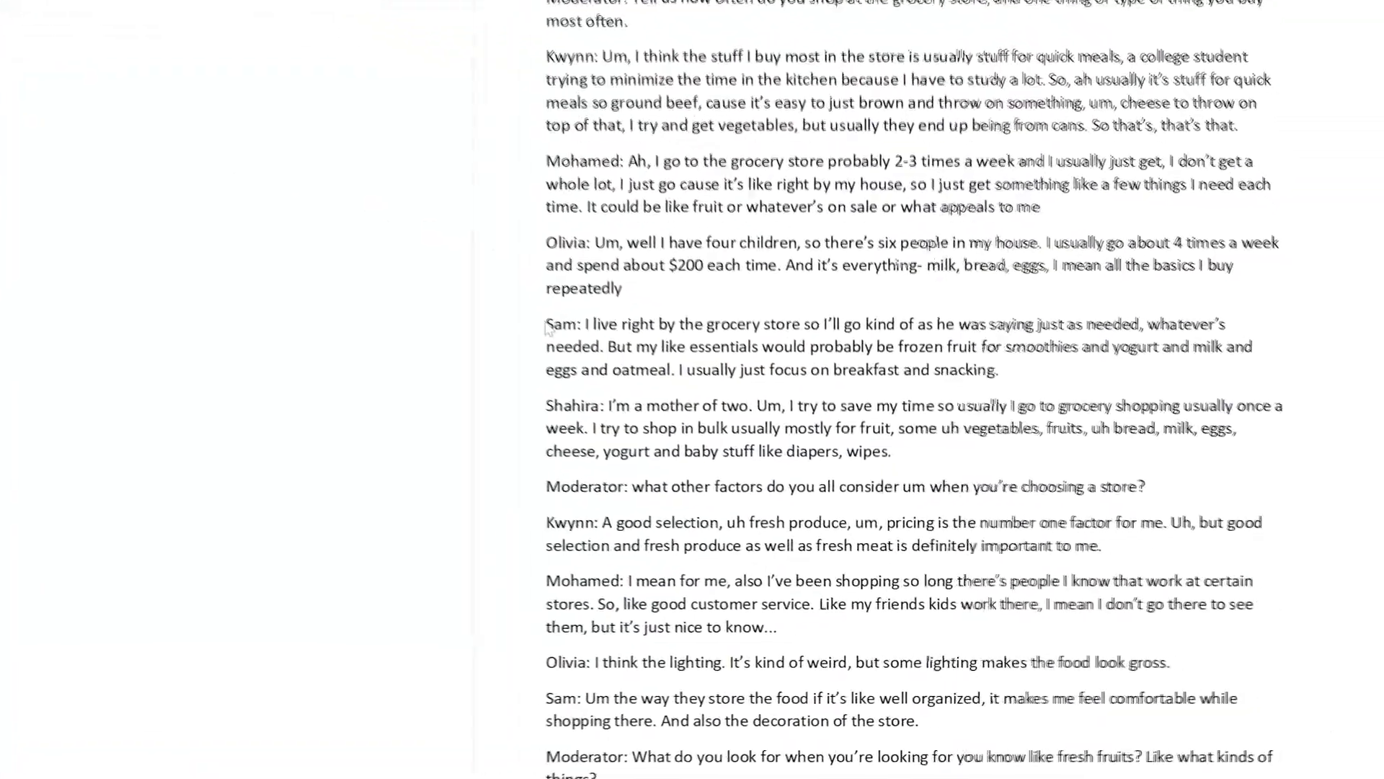
Annotate the answer about frozen fruit and oatmeal essentials, noting it appeared the participant "didn't want to answer our question - not sure why"
{"action": "left_click_drag", "start_coordinate": [640, 351], "coordinate": [759, 372]}
{"action": "left_click_drag", "start_coordinate": [542, 276], "coordinate": [811, 302]}
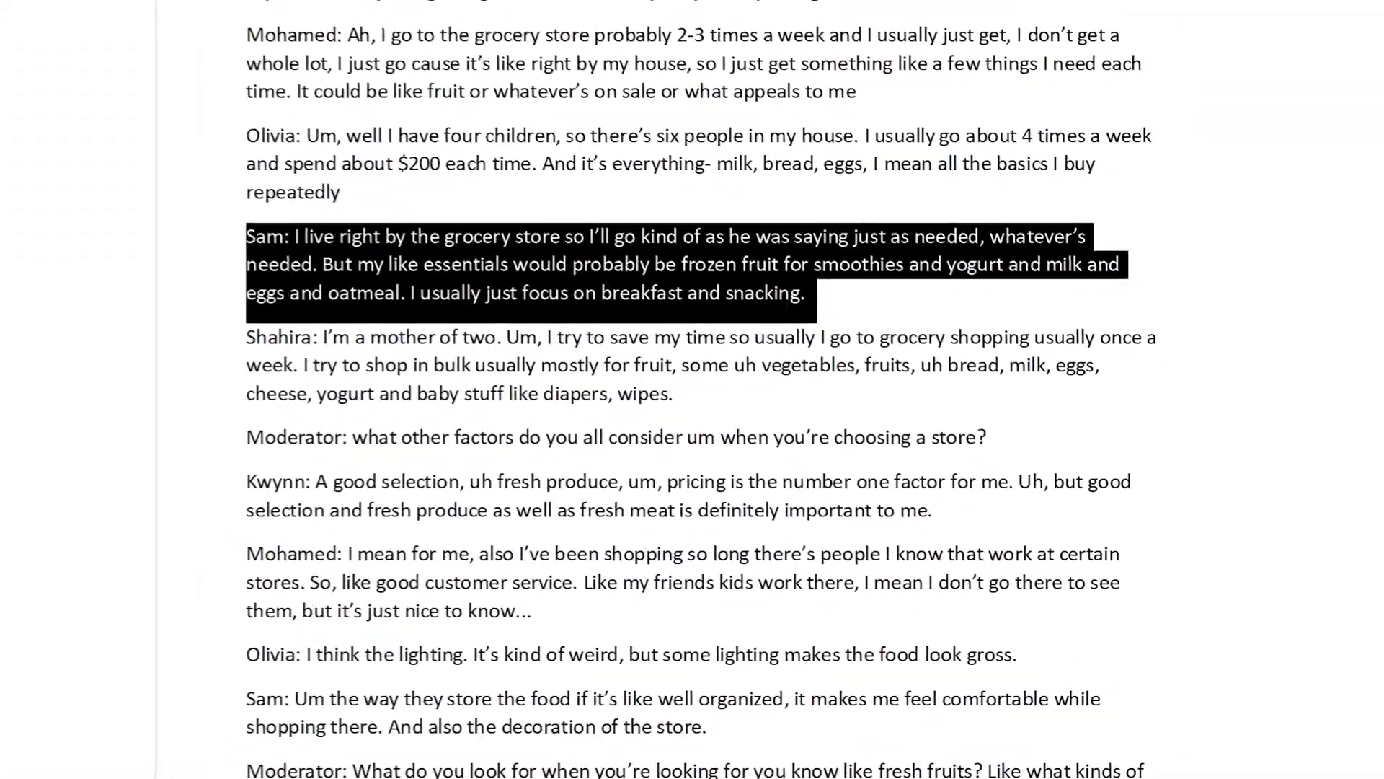
{"action": "right_click", "coordinate": [809, 295]}
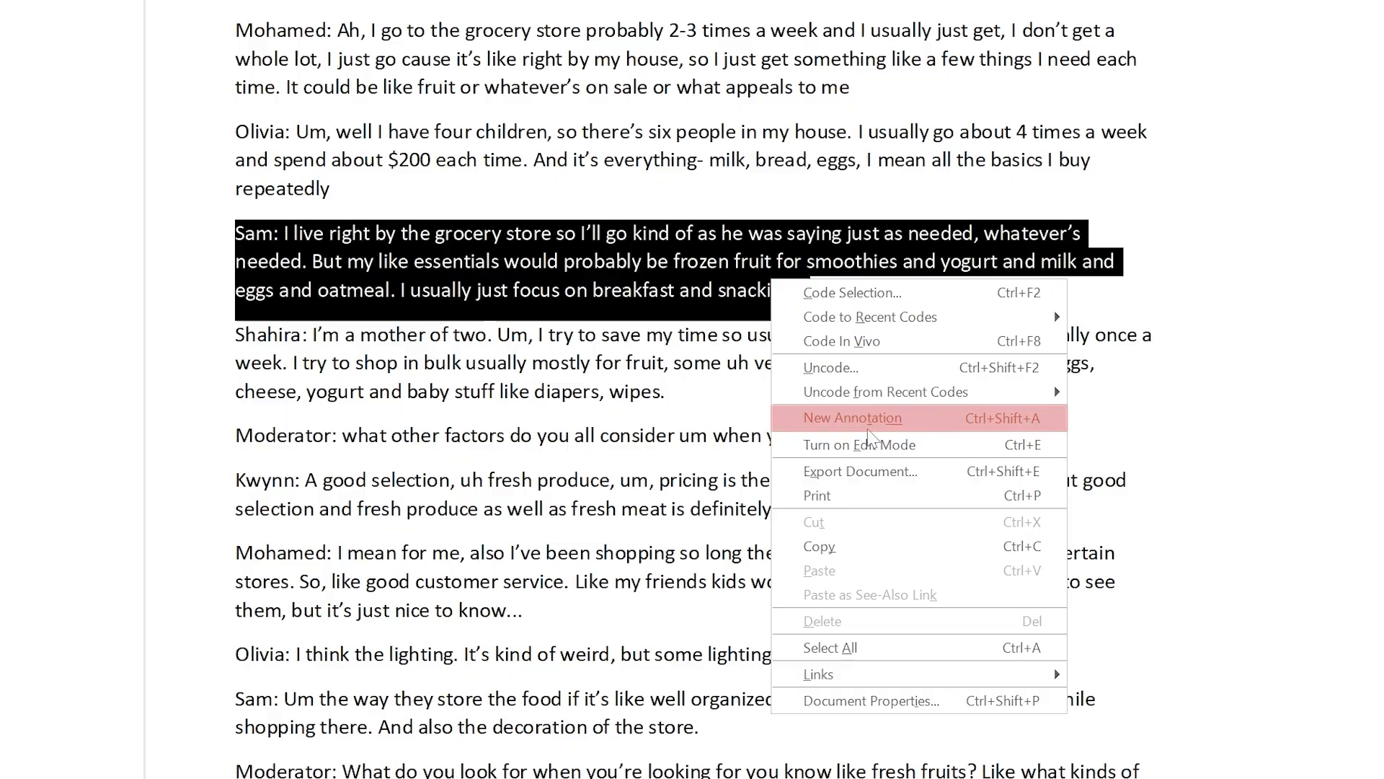
{"action": "left_click", "coordinate": [869, 427]}
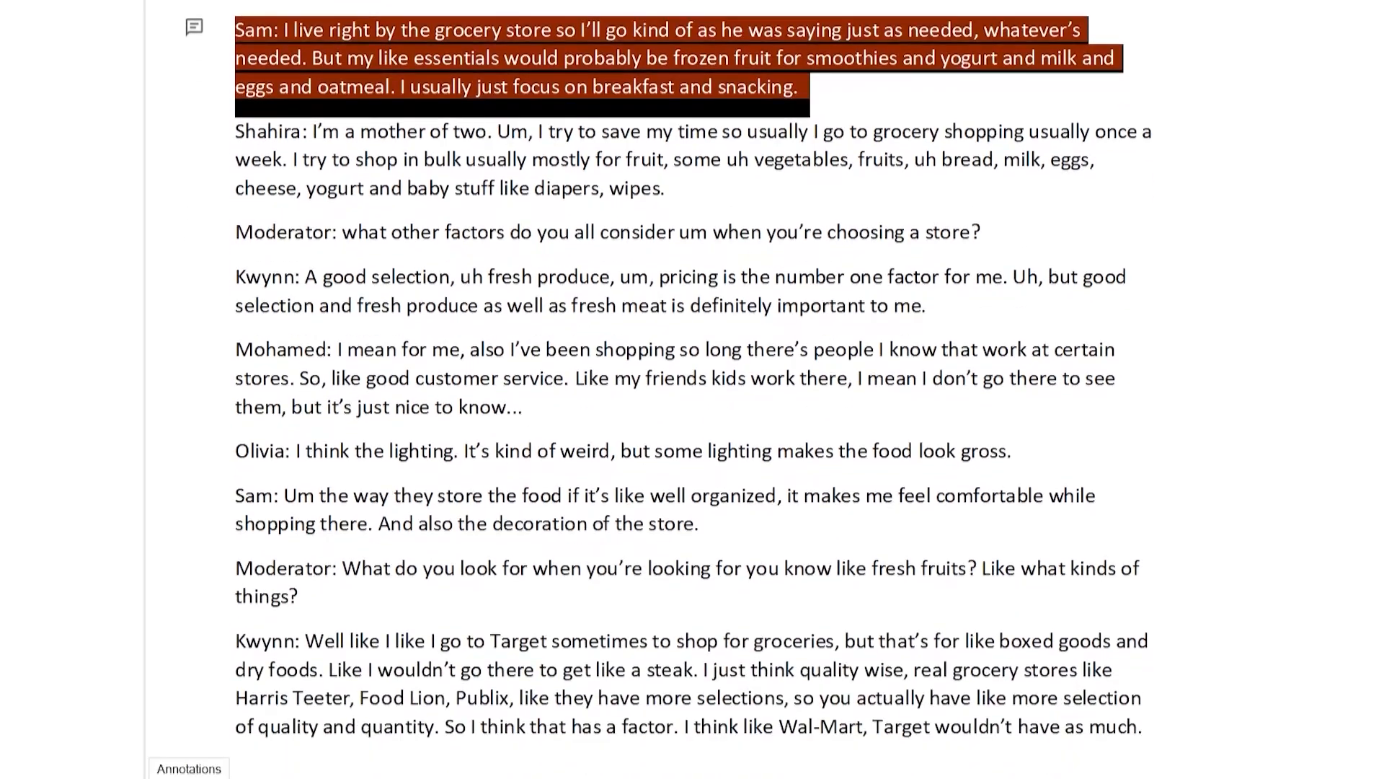
{"action": "type", "text": "It appe"}
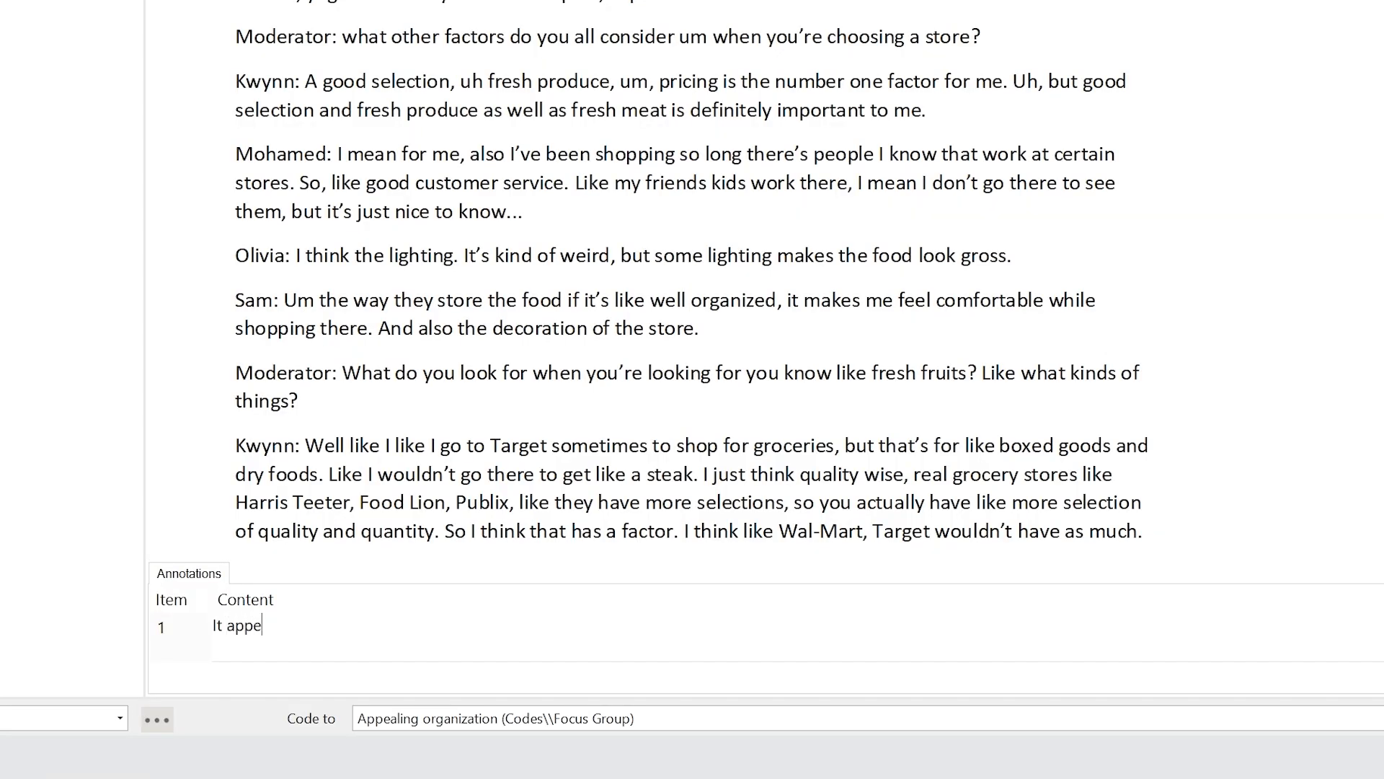
{"action": "type", "text": "ared that Sam didn't want to an"}
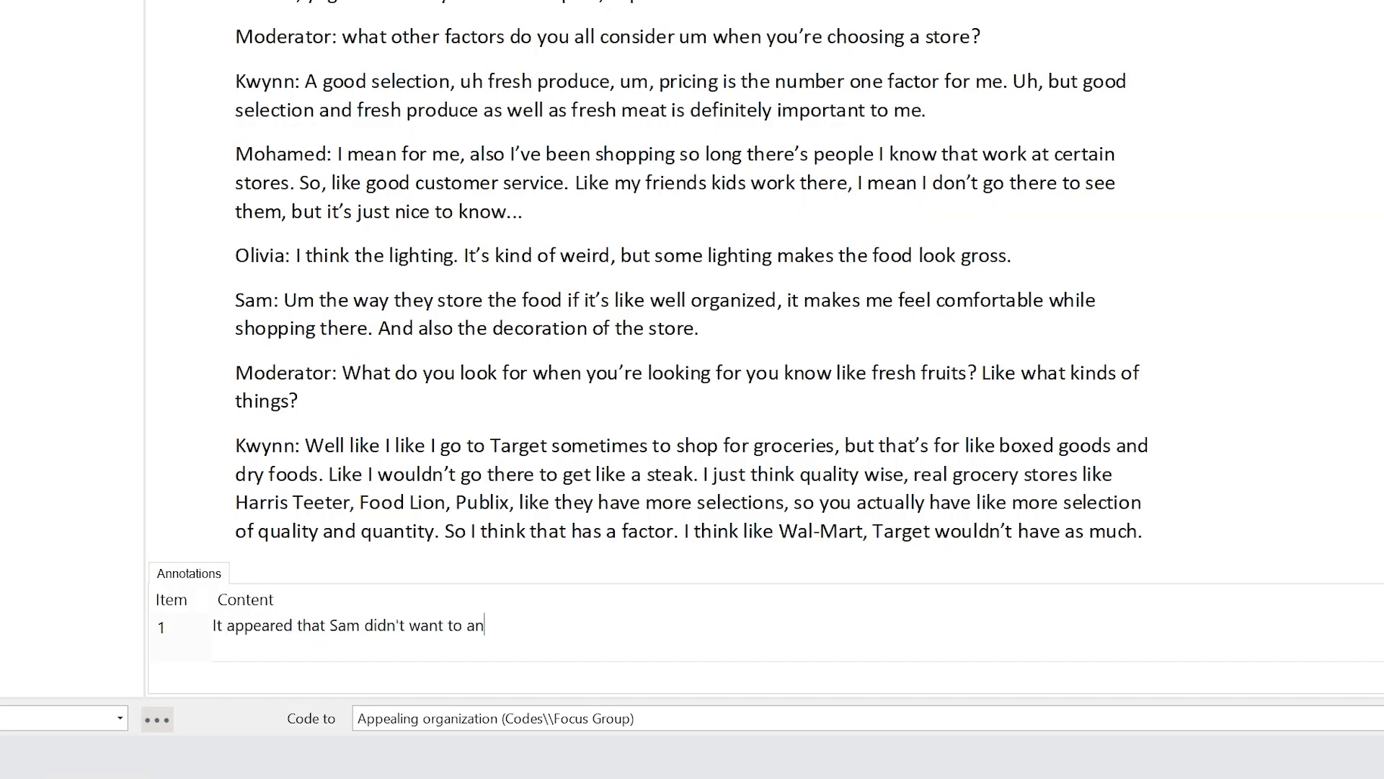
{"action": "type", "text": "swer our question - not sure why"}
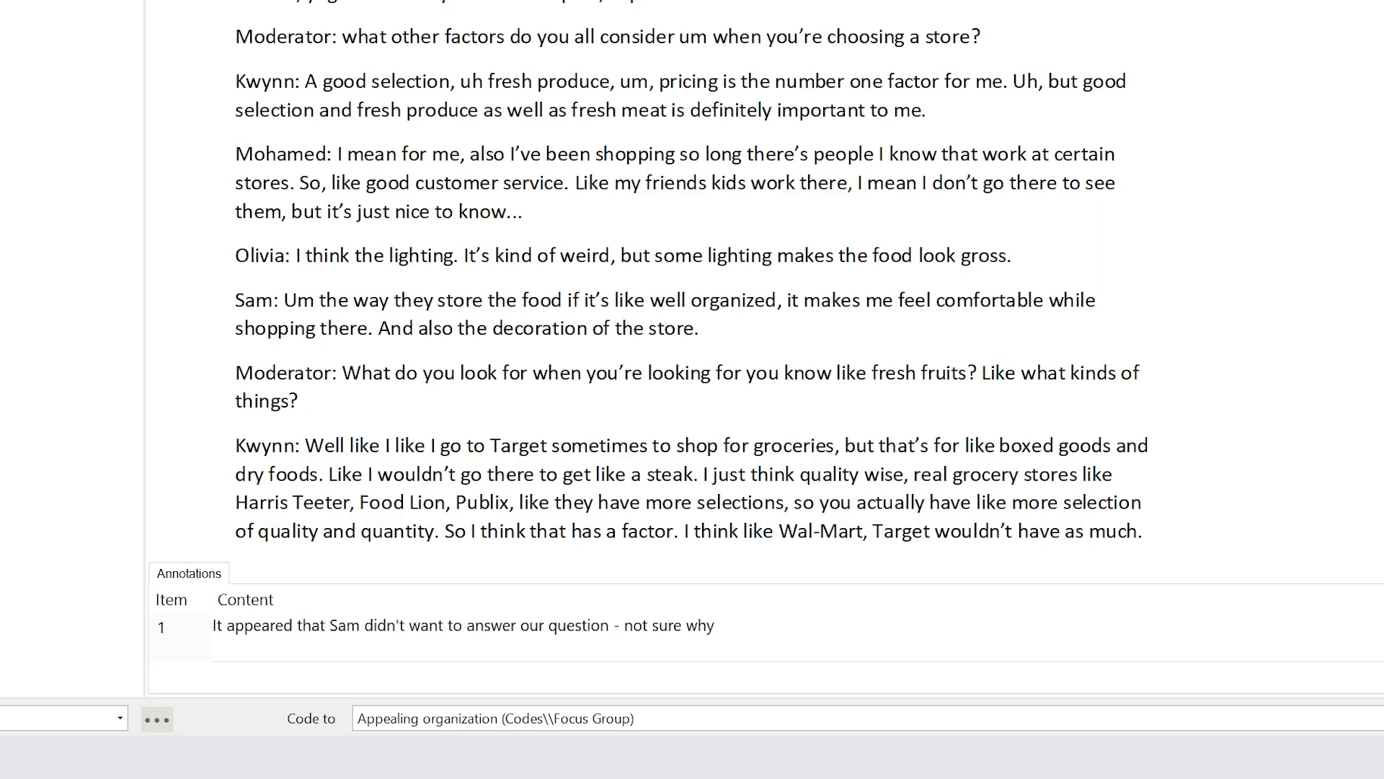
{"action": "key", "text": "Return"}
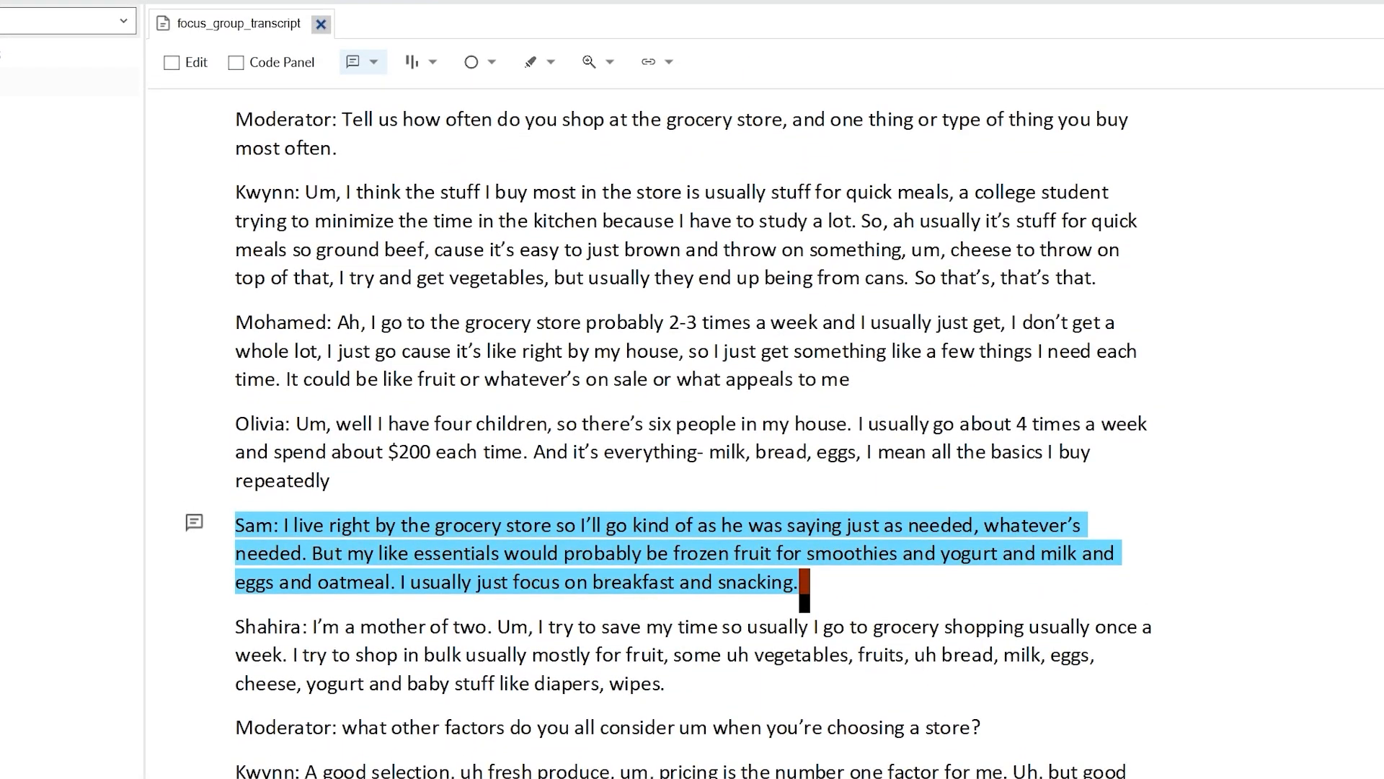
Annotate the college student's answer about quick meals, noting that the participant "was excited to be the first person to answer"
{"action": "left_click_drag", "start_coordinate": [1096, 282], "coordinate": [232, 195]}
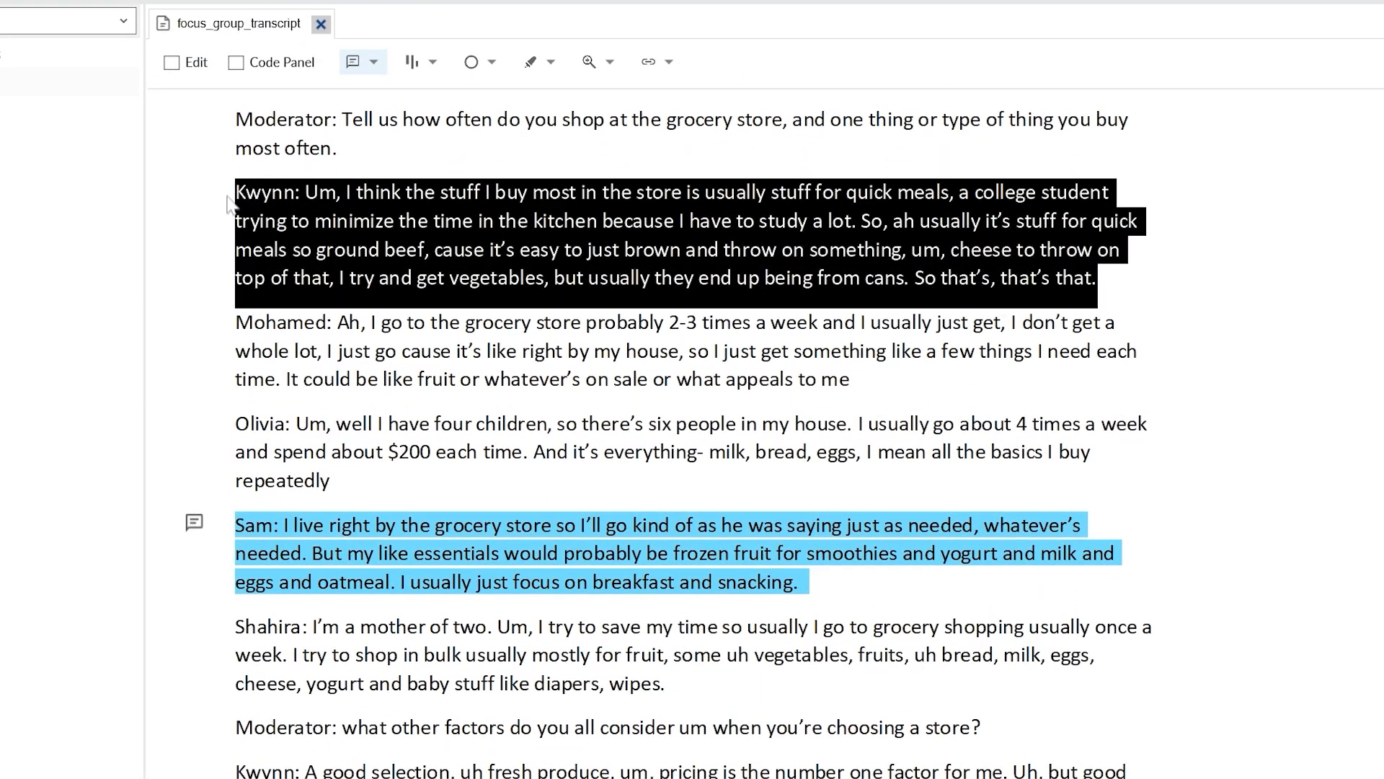
{"action": "right_click", "coordinate": [266, 246]}
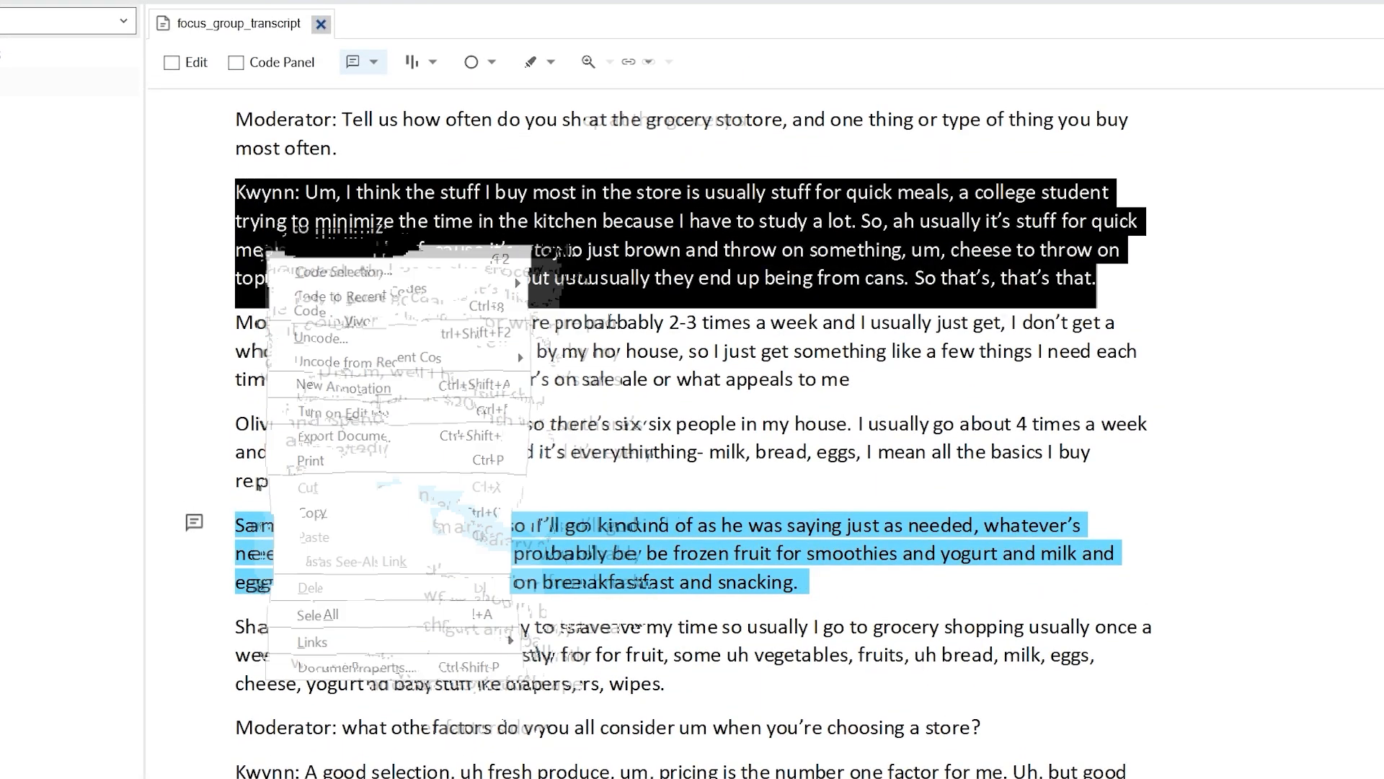
{"action": "left_click", "coordinate": [416, 390]}
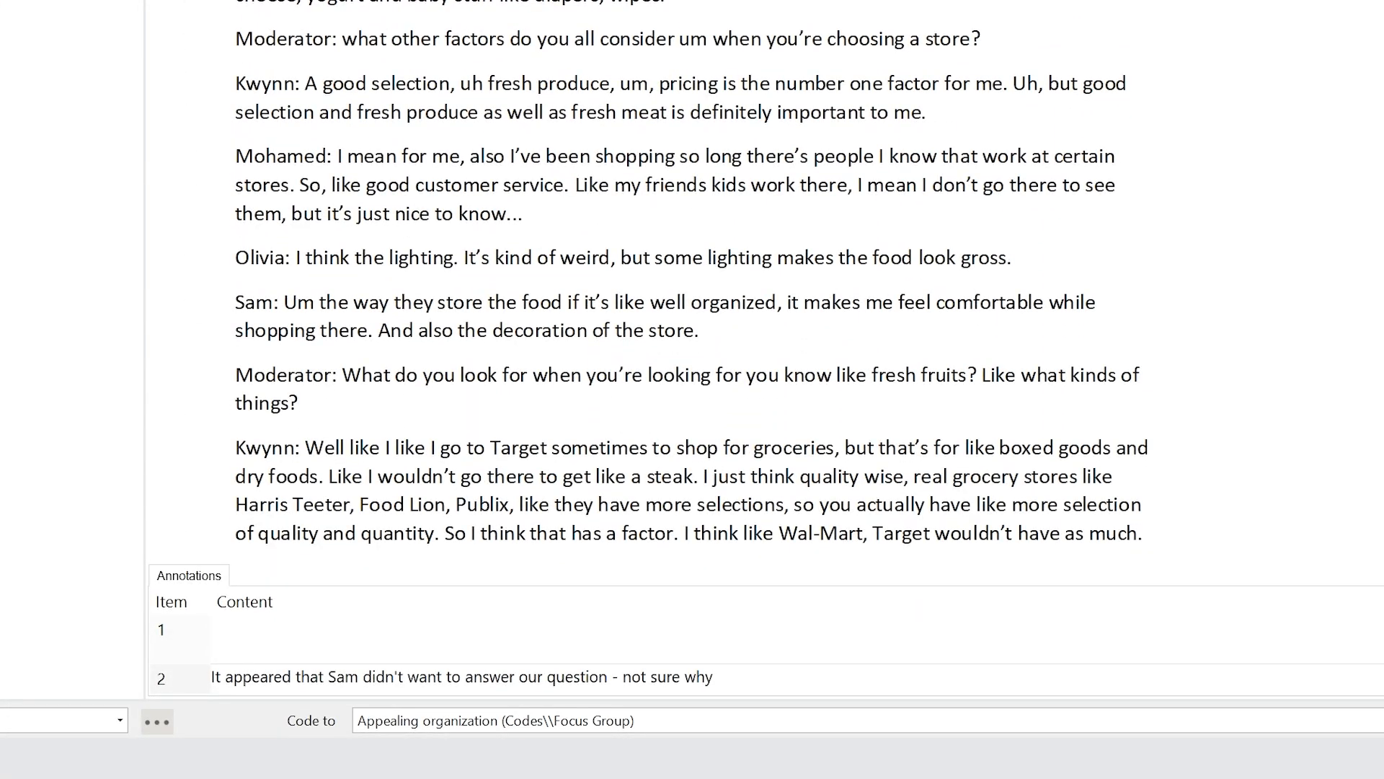
{"action": "type", "text": "Kwynn was excited to be the "}
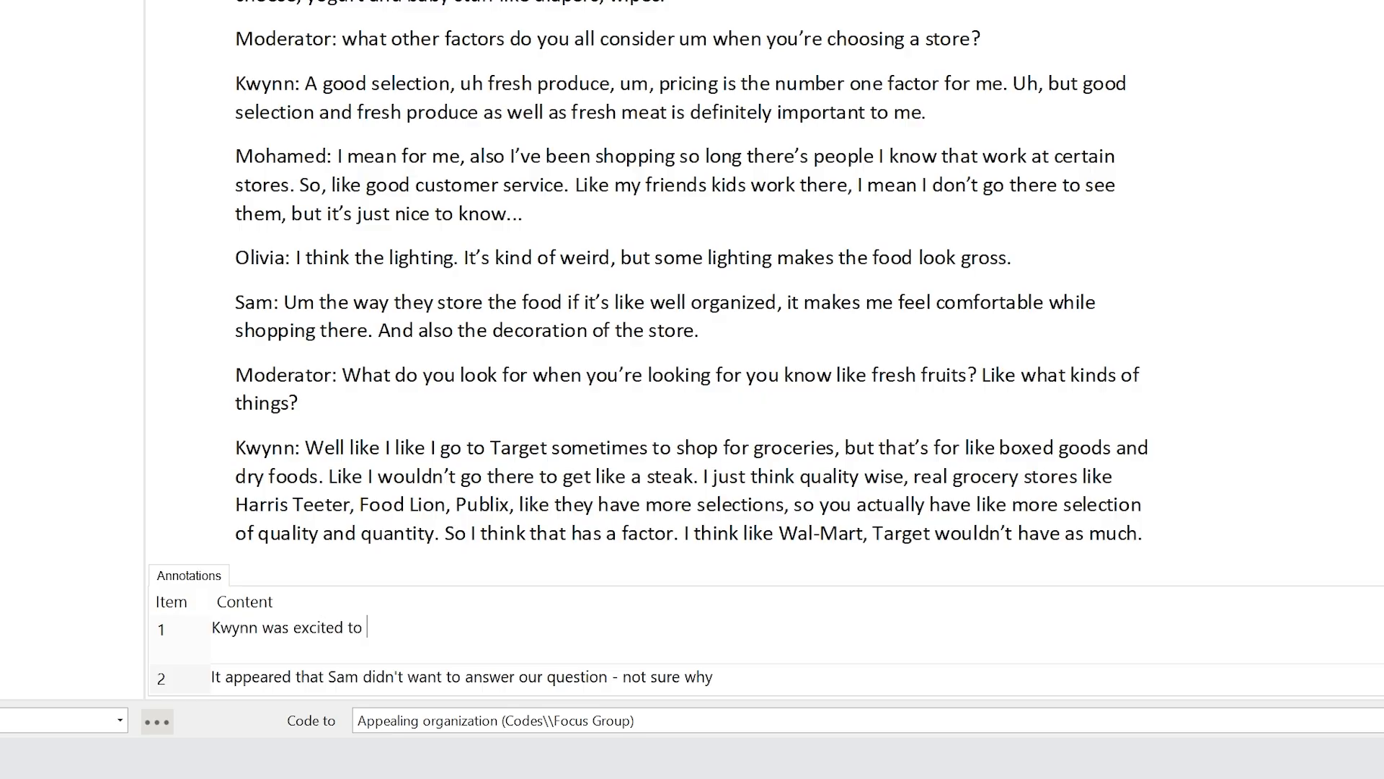
{"action": "type", "text": "first person to answer"}
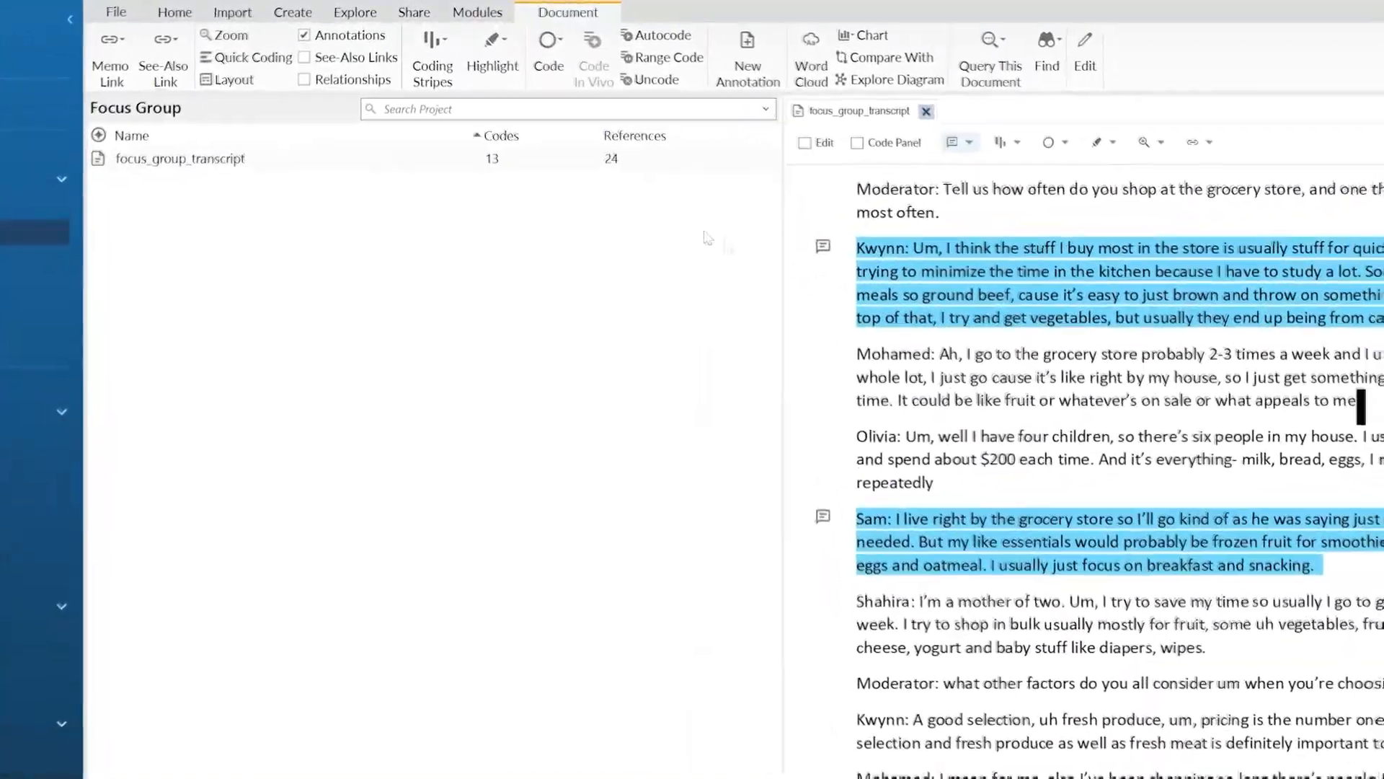
Start a Matrix Coding Query and add the Focus Group, Google Reviews and Survey file folders as its rows
{"action": "left_click", "coordinate": [355, 13]}
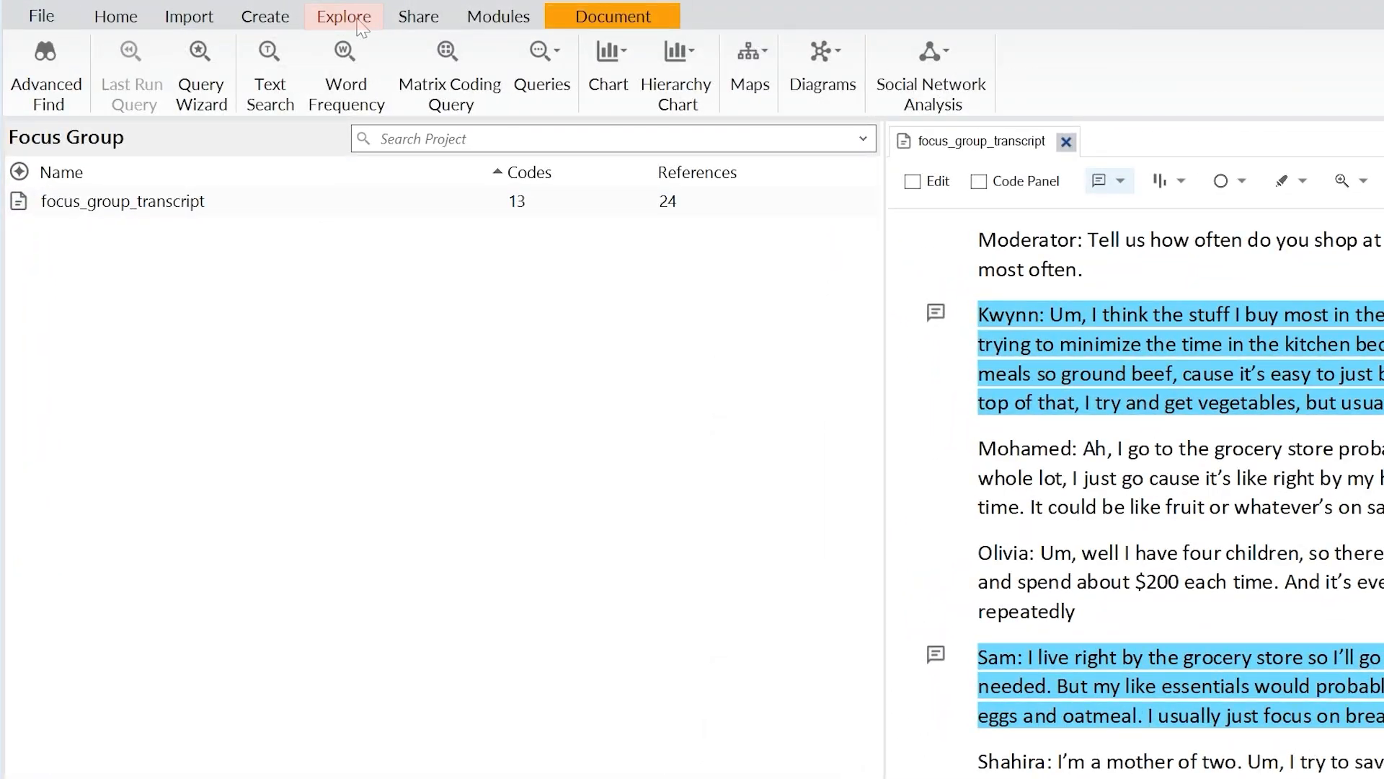
{"action": "left_click", "coordinate": [490, 112]}
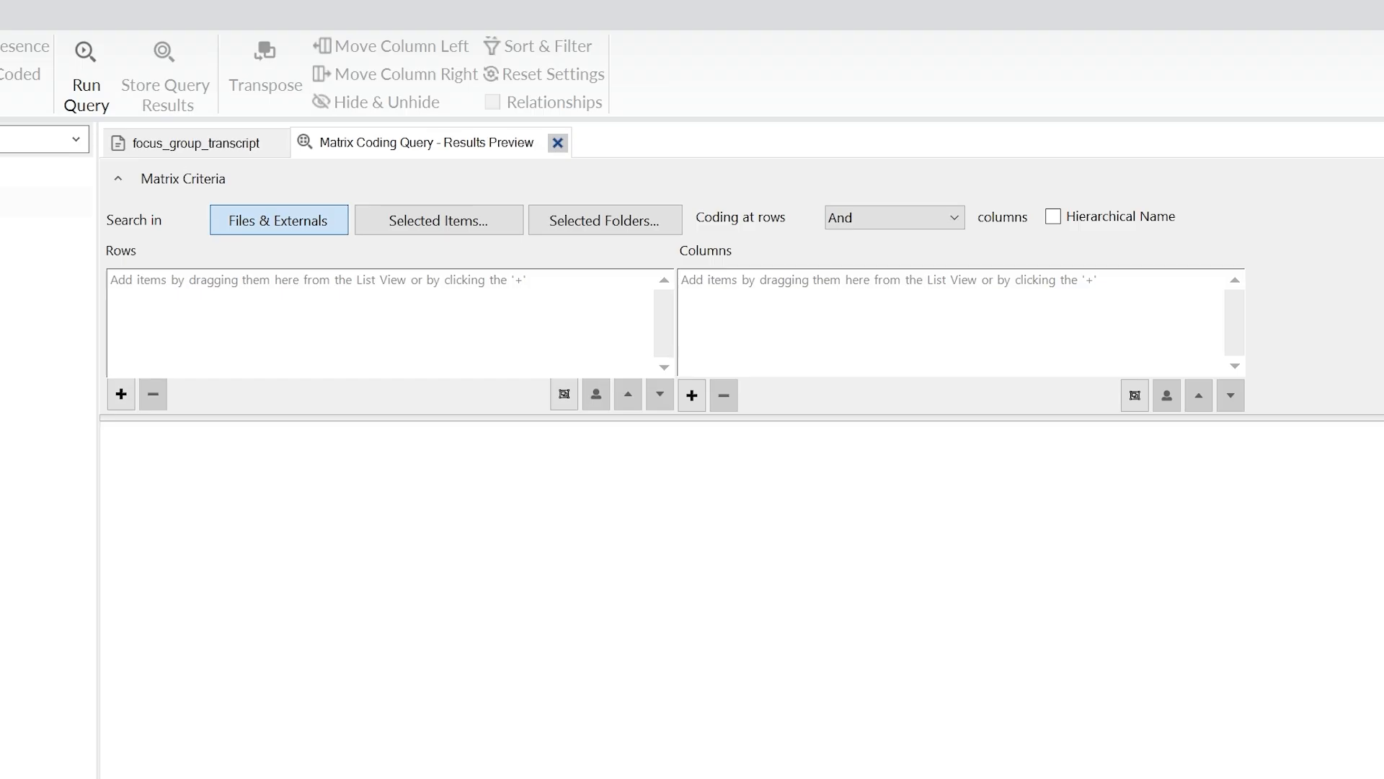
{"action": "left_click", "coordinate": [124, 403]}
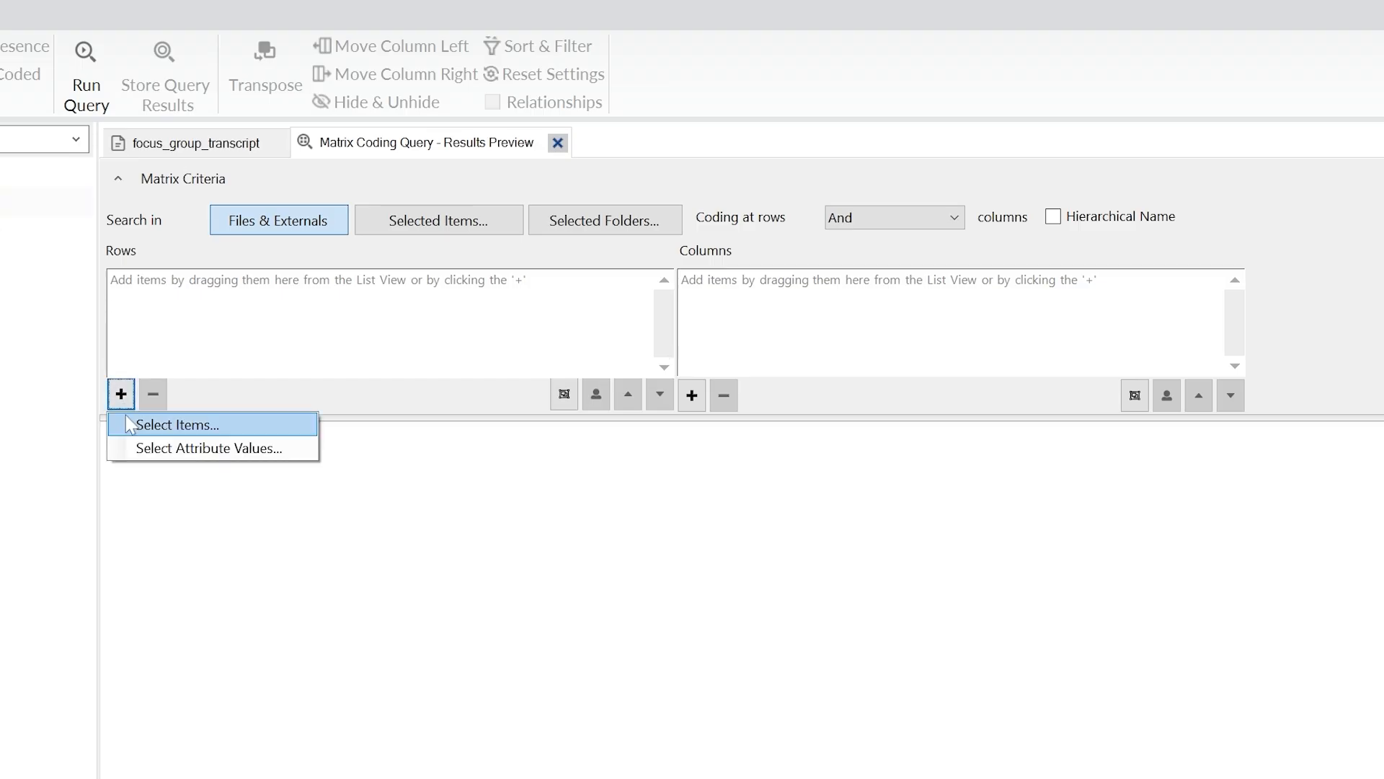
{"action": "left_click", "coordinate": [128, 424]}
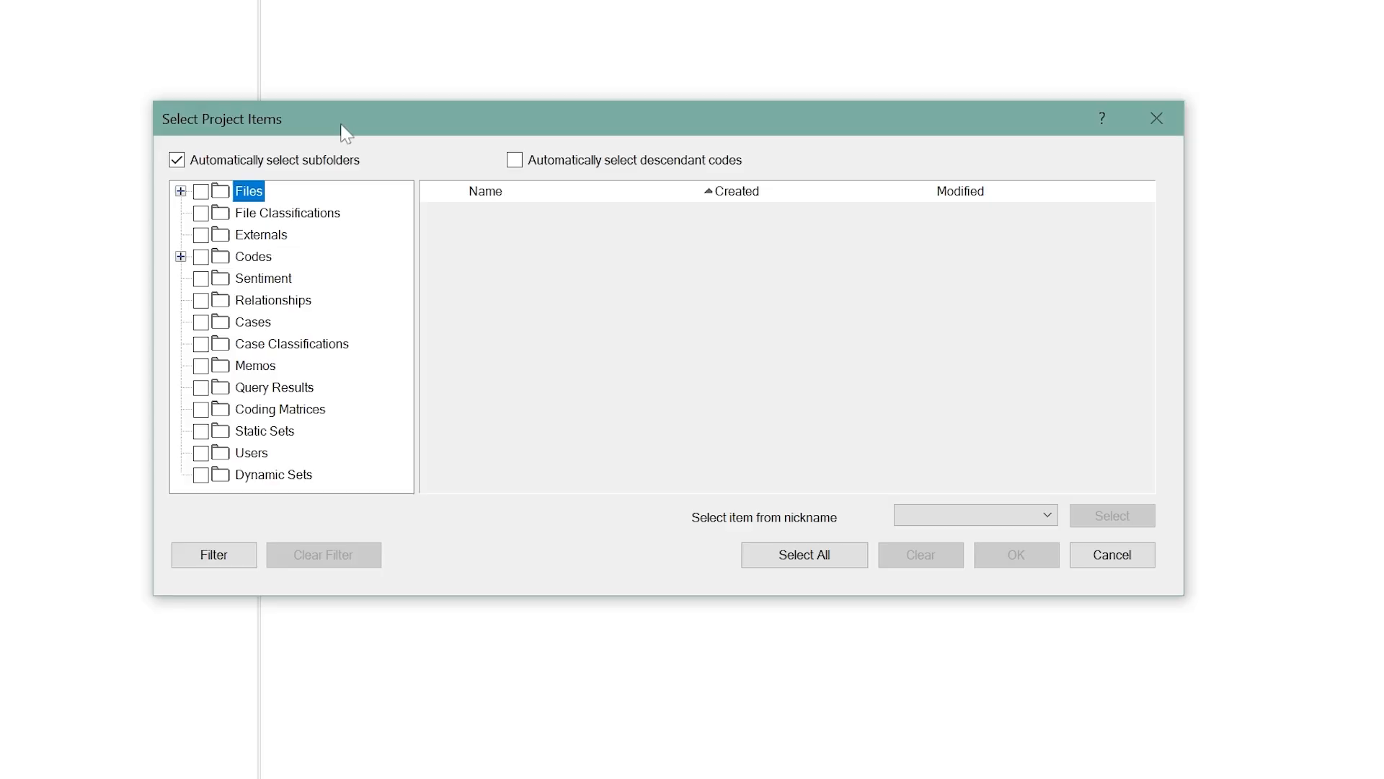
{"action": "left_click", "coordinate": [181, 191]}
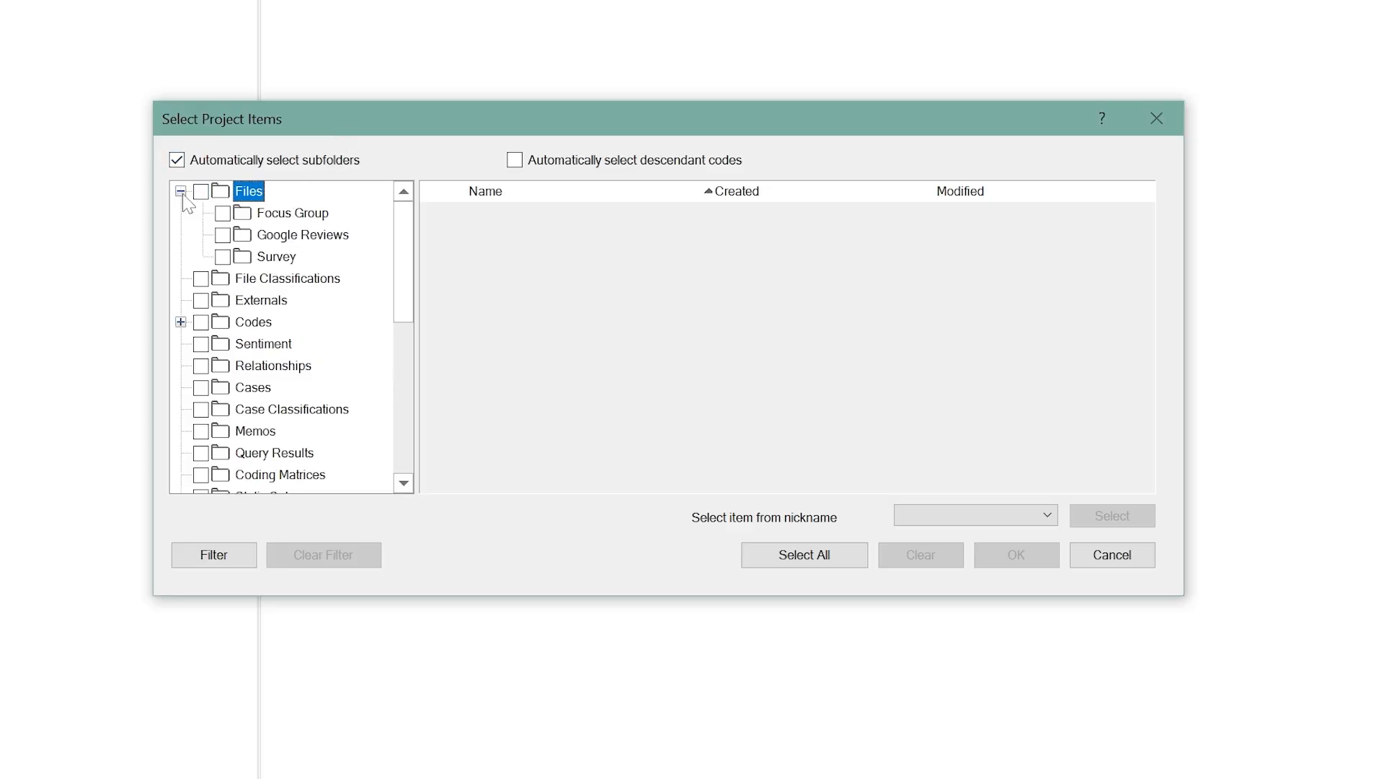
{"action": "left_click", "coordinate": [223, 213]}
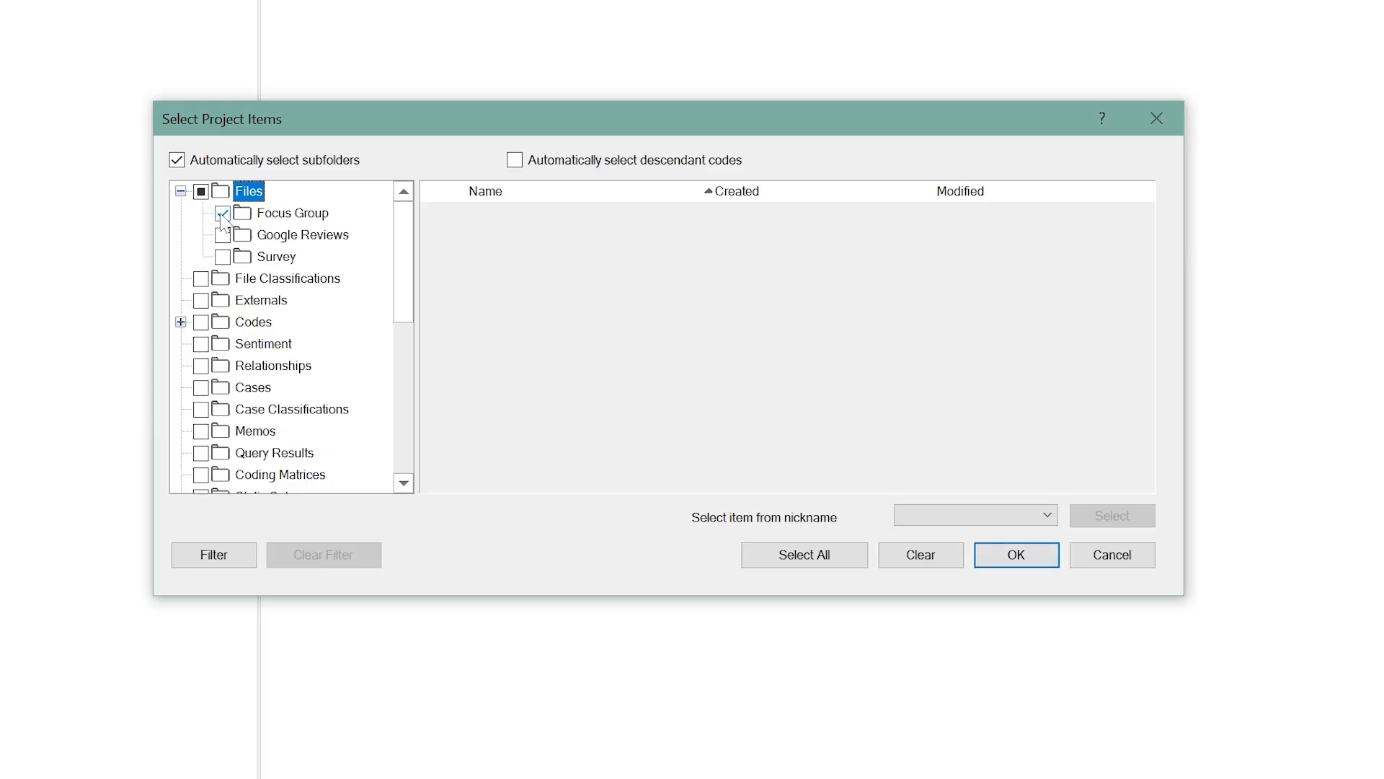
{"action": "left_click", "coordinate": [223, 235]}
{"action": "left_click", "coordinate": [223, 258]}
{"action": "left_click", "coordinate": [999, 555]}
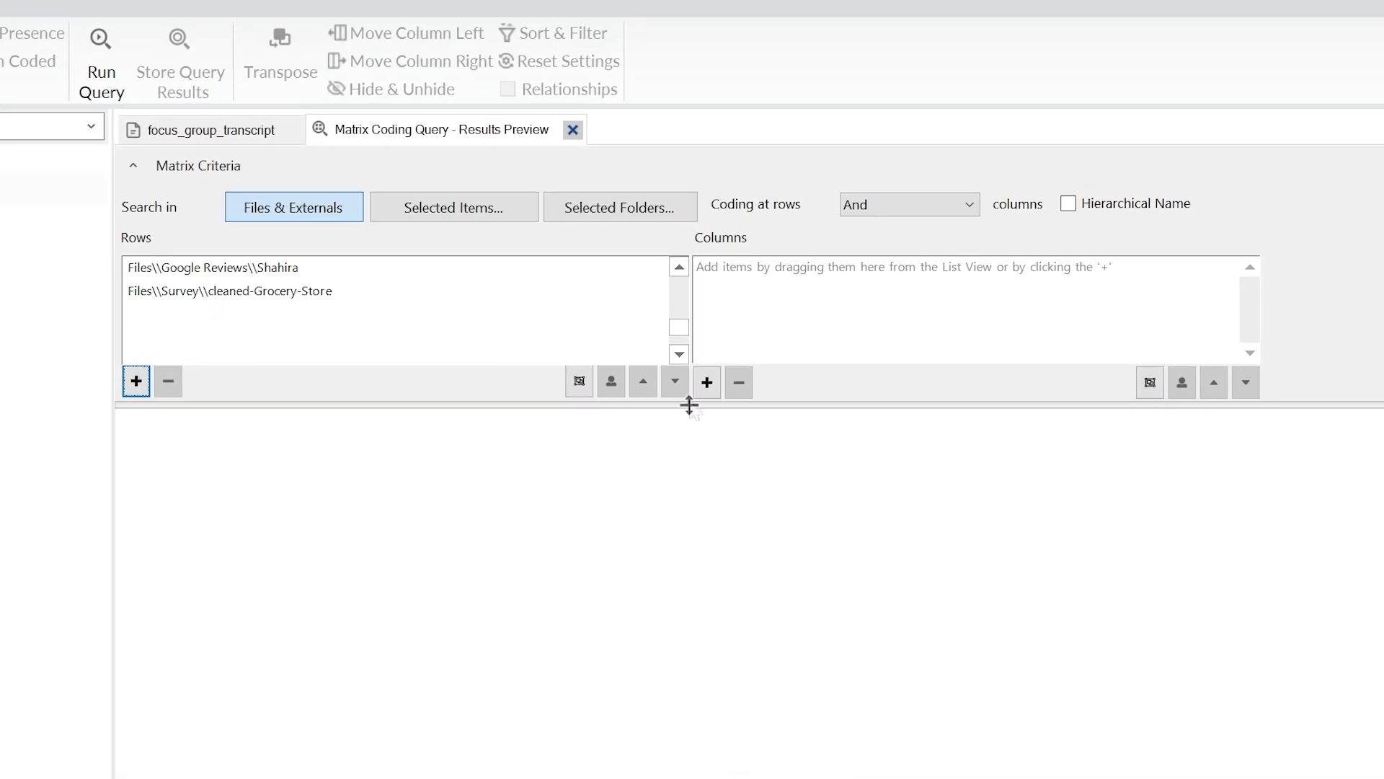
Add the NEGATIVE FEEDBACK and POSITIVE FEEDBACK codes as the matrix columns and run the query
{"action": "left_click", "coordinate": [706, 383]}
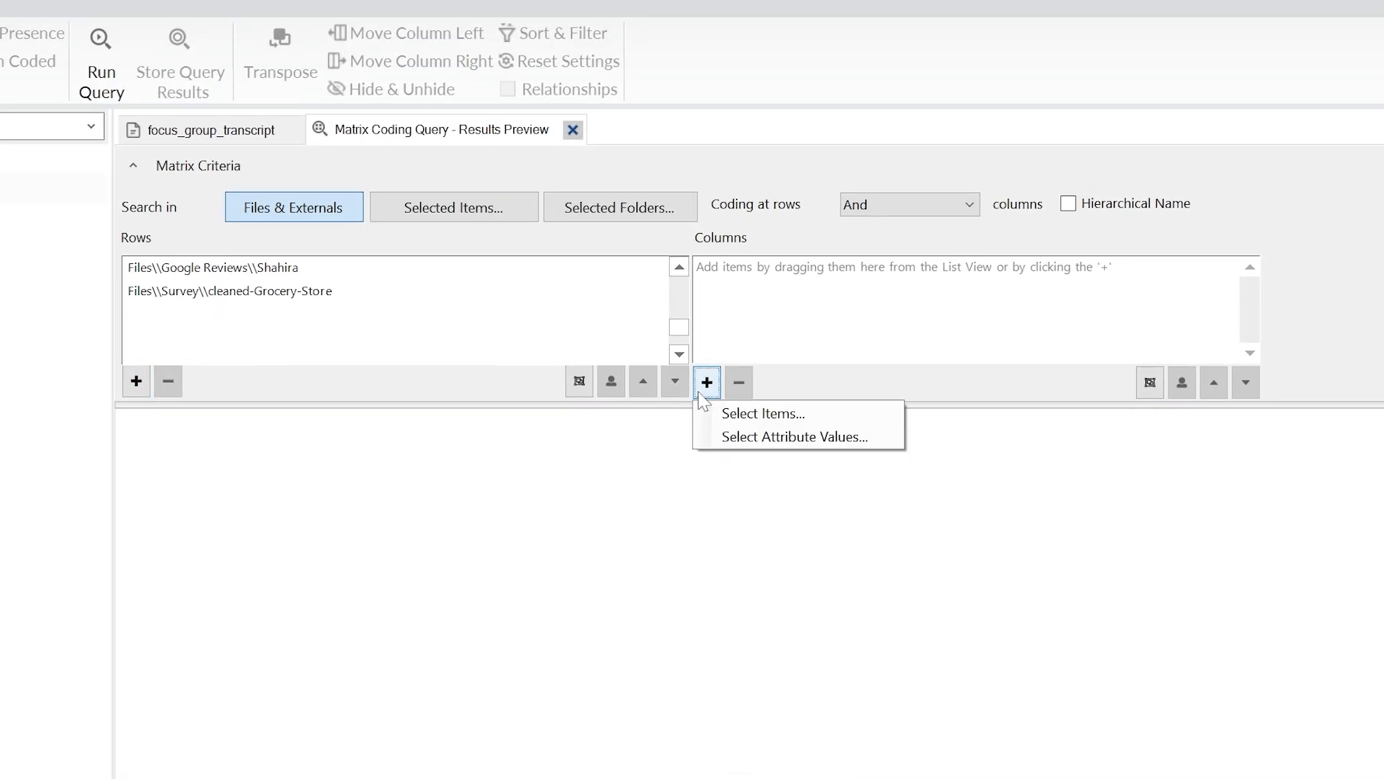
{"action": "left_click", "coordinate": [705, 413]}
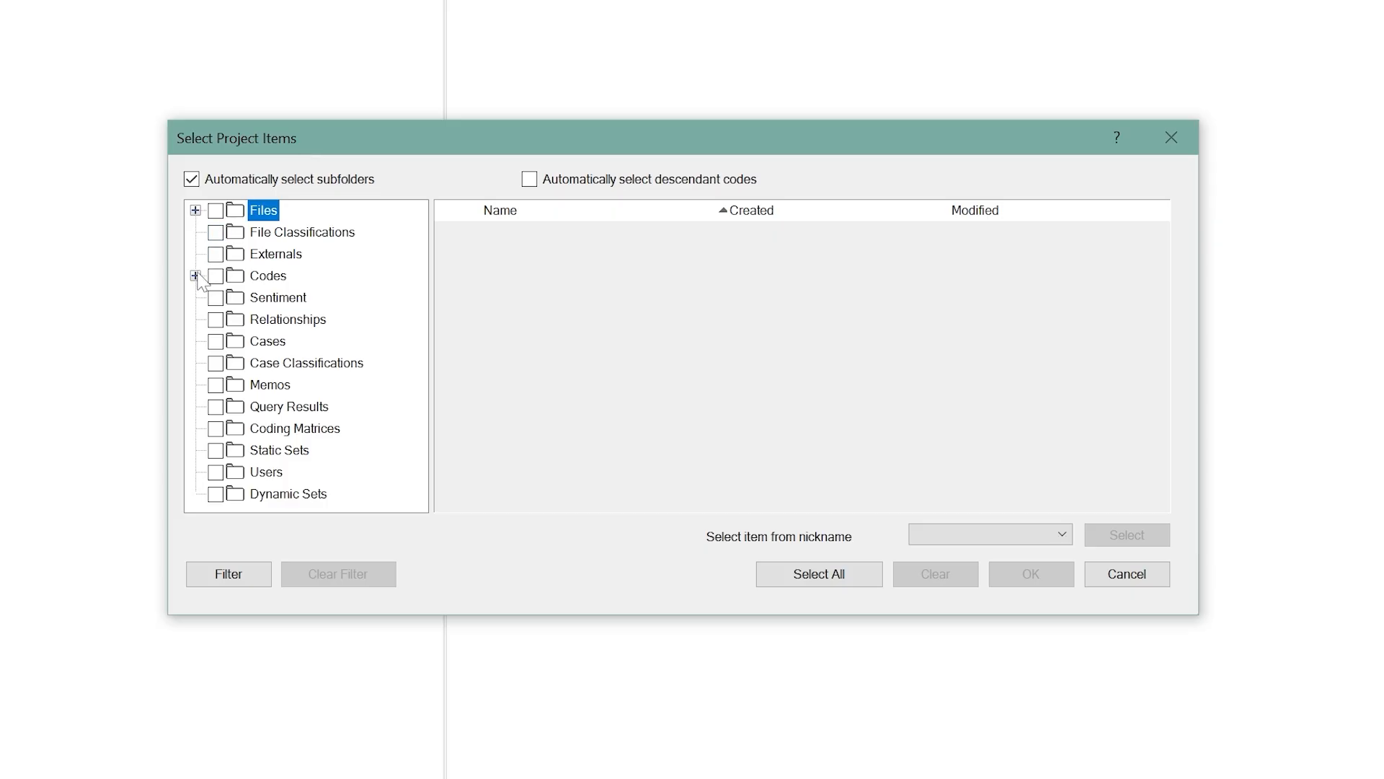
{"action": "left_click", "coordinate": [263, 278]}
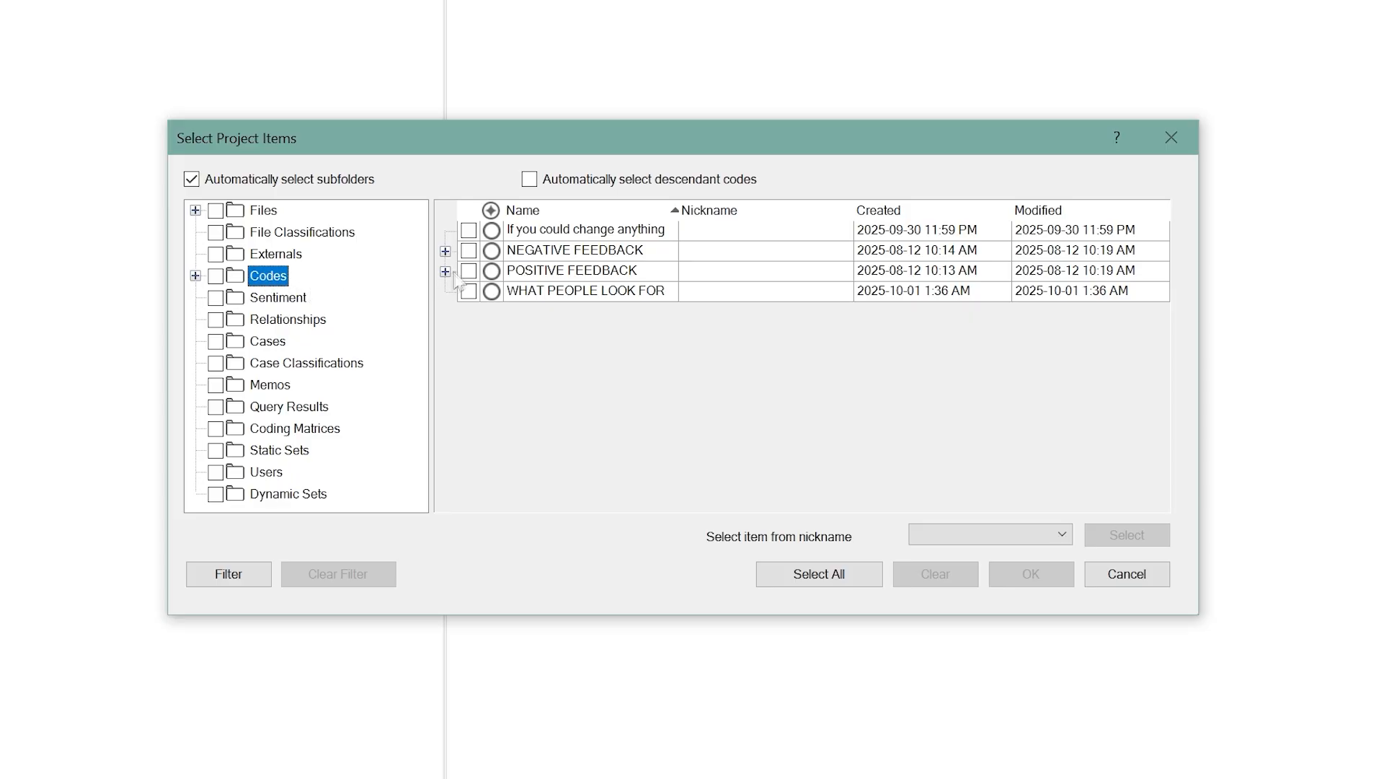
{"action": "left_click", "coordinate": [468, 250]}
{"action": "left_click", "coordinate": [469, 271]}
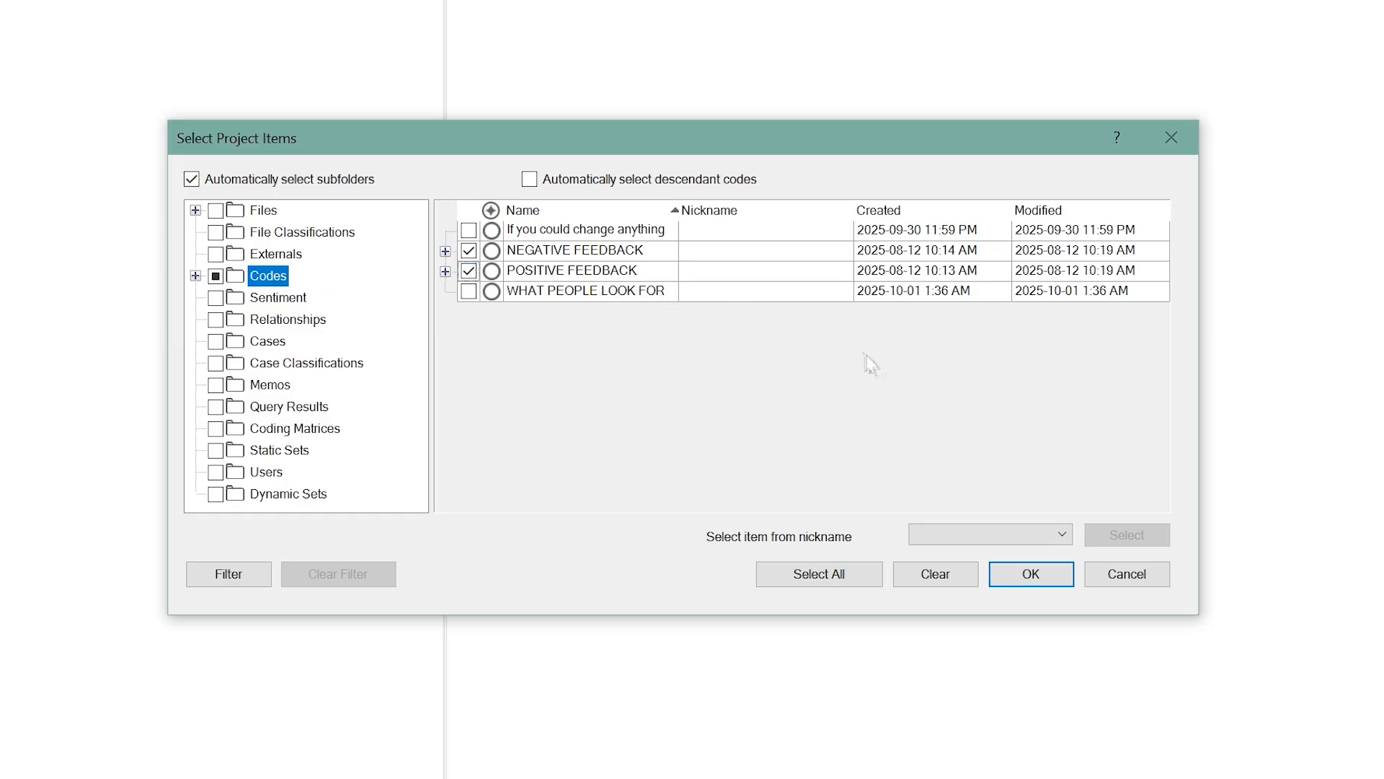
{"action": "left_click", "coordinate": [1012, 569]}
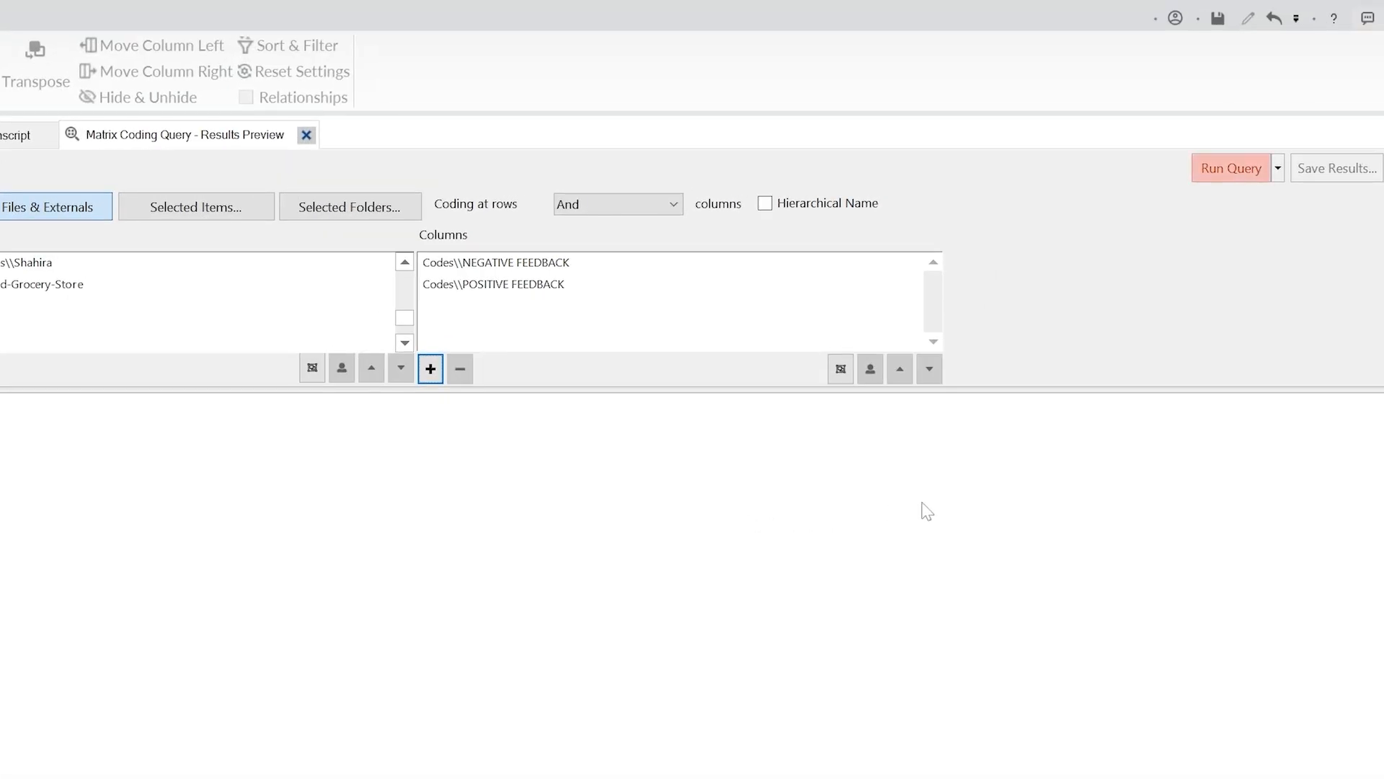
{"action": "left_click", "coordinate": [1233, 179]}
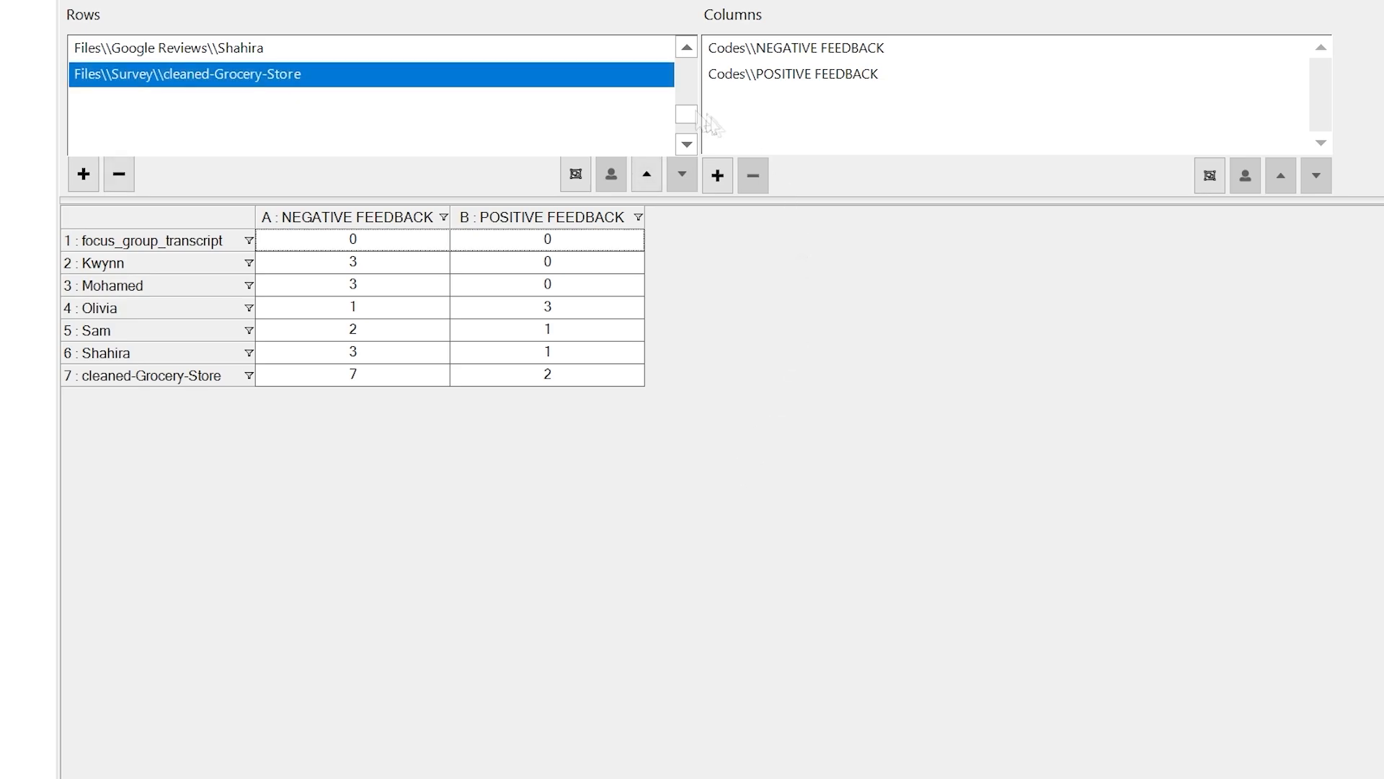
Rerun the matrix coding query without the focus_group_transcript row and shade the result cells in blue
{"action": "left_click", "coordinate": [684, 101]}
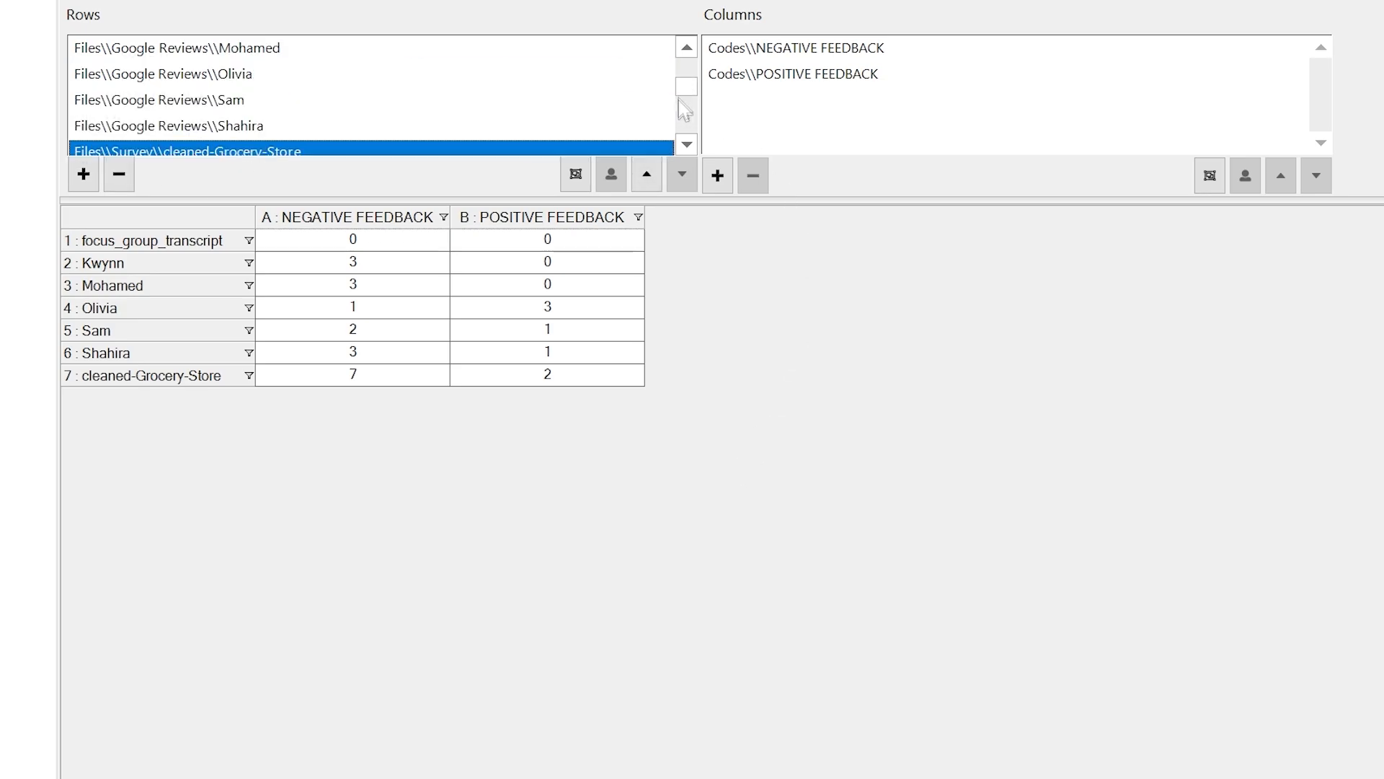
{"action": "left_click", "coordinate": [687, 49]}
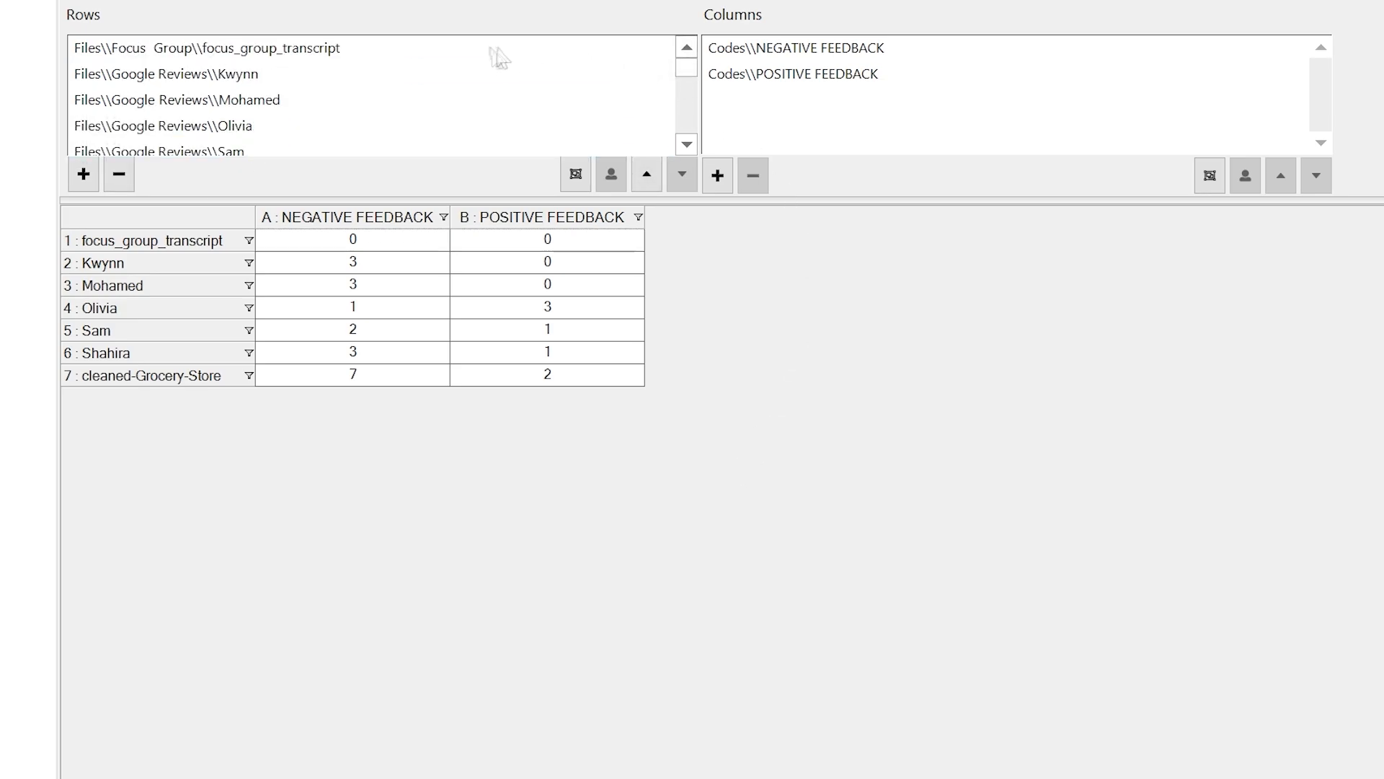
{"action": "left_click", "coordinate": [366, 49]}
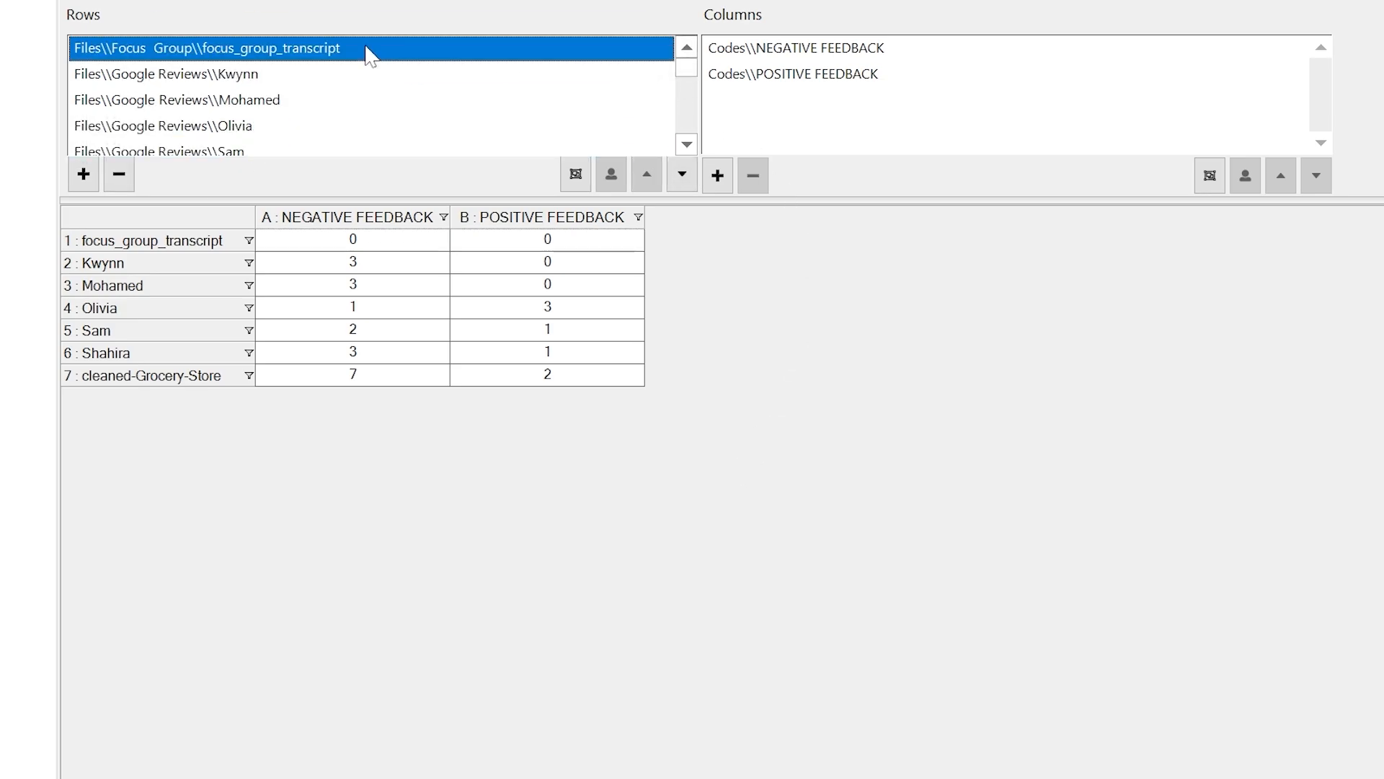
{"action": "left_click", "coordinate": [121, 179]}
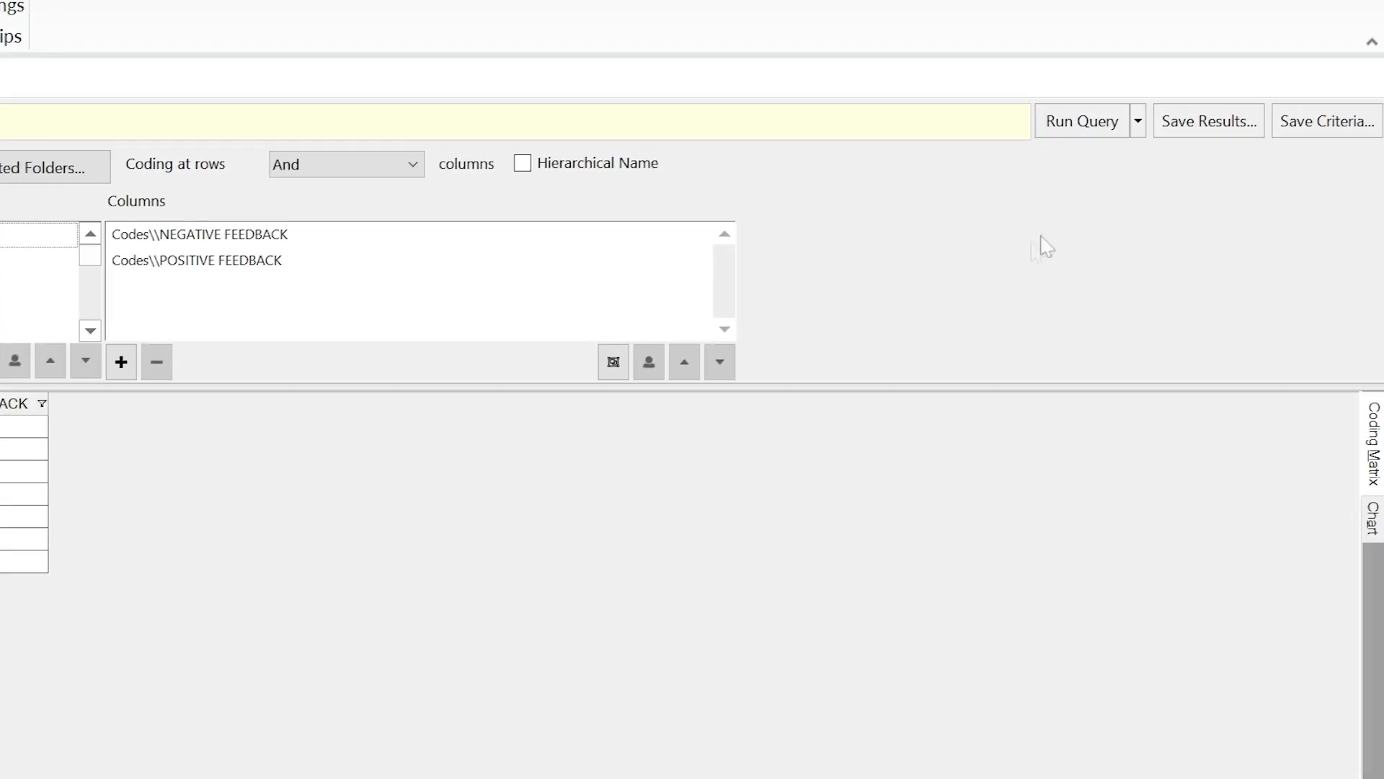
{"action": "left_click", "coordinate": [1099, 133]}
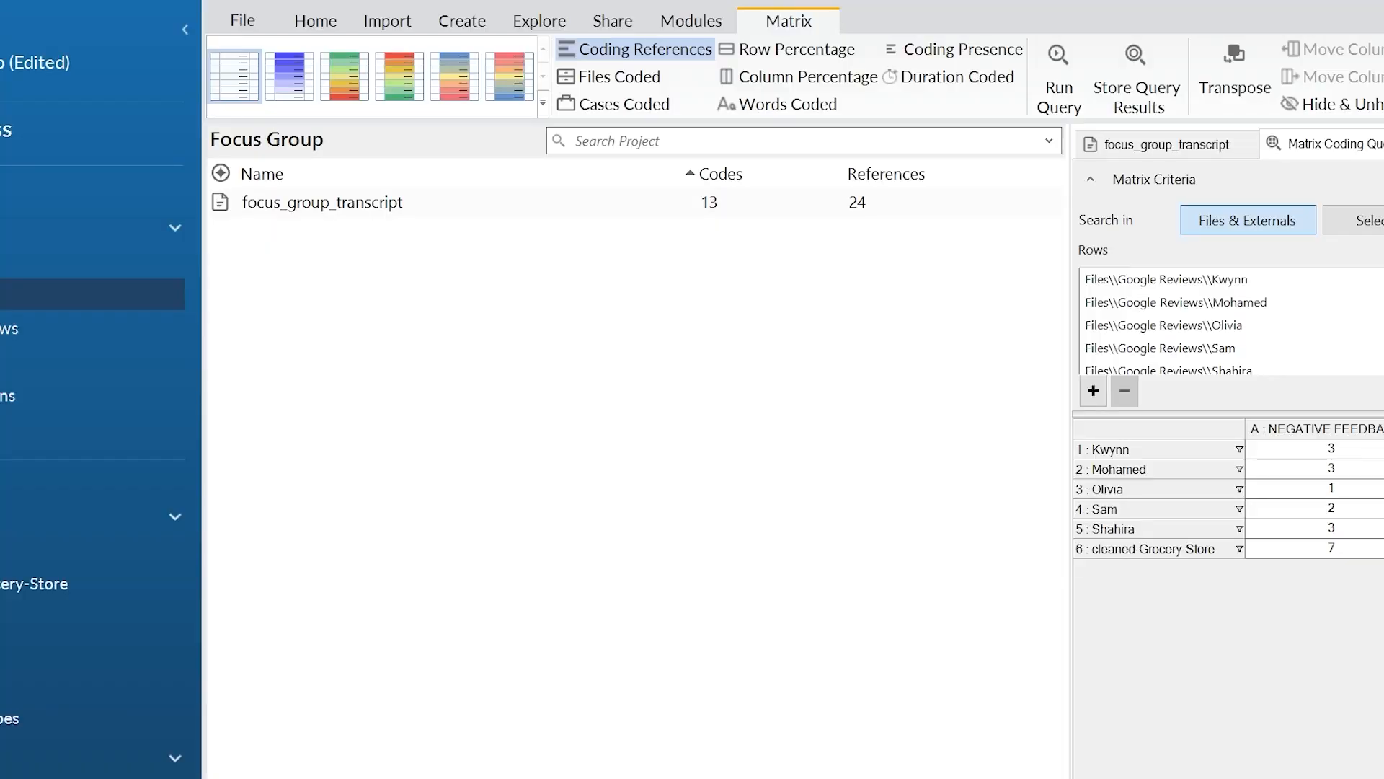
{"action": "left_click", "coordinate": [294, 79]}
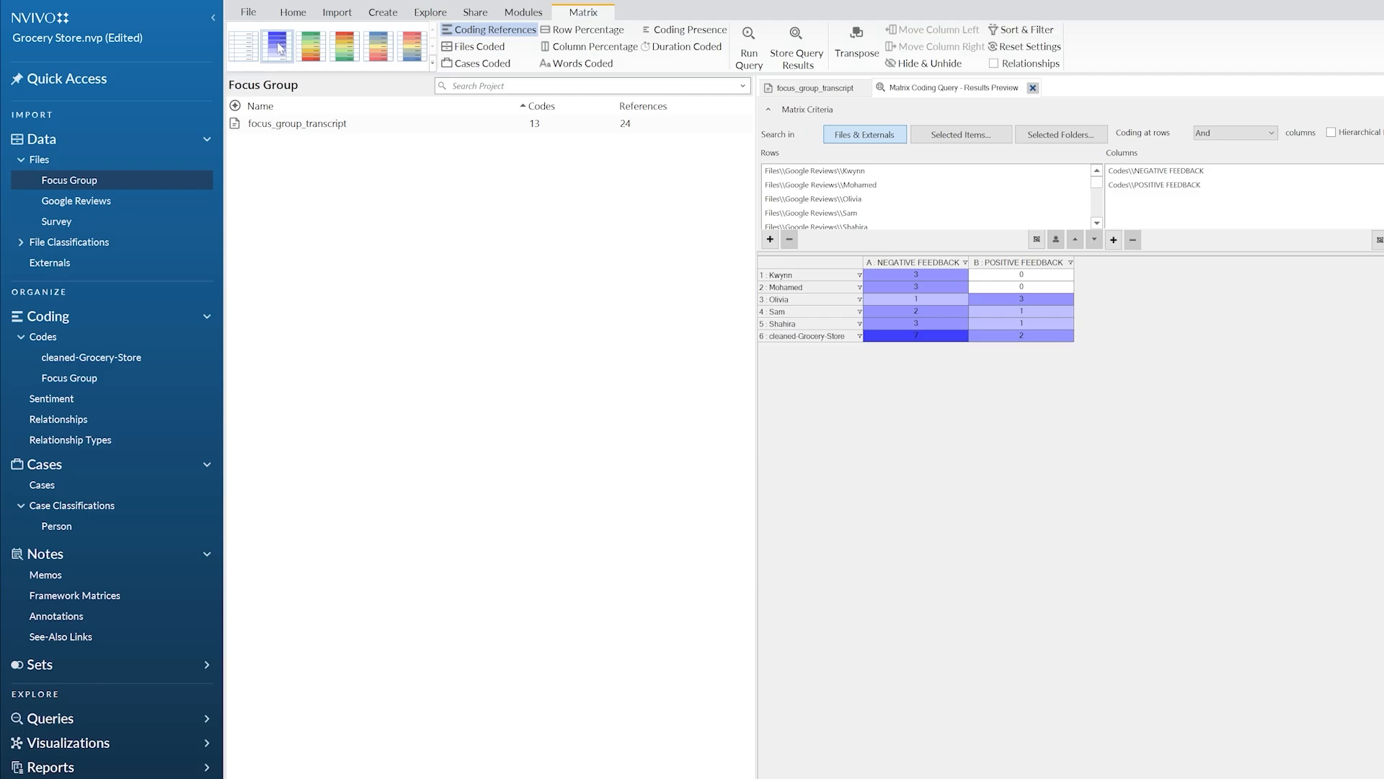
Run a Crosstab query of the NEGATIVE FEEDBACK and POSITIVE FEEDBACK codes against the Person attribute Gender, and shade the results green
{"action": "left_click", "coordinate": [431, 15]}
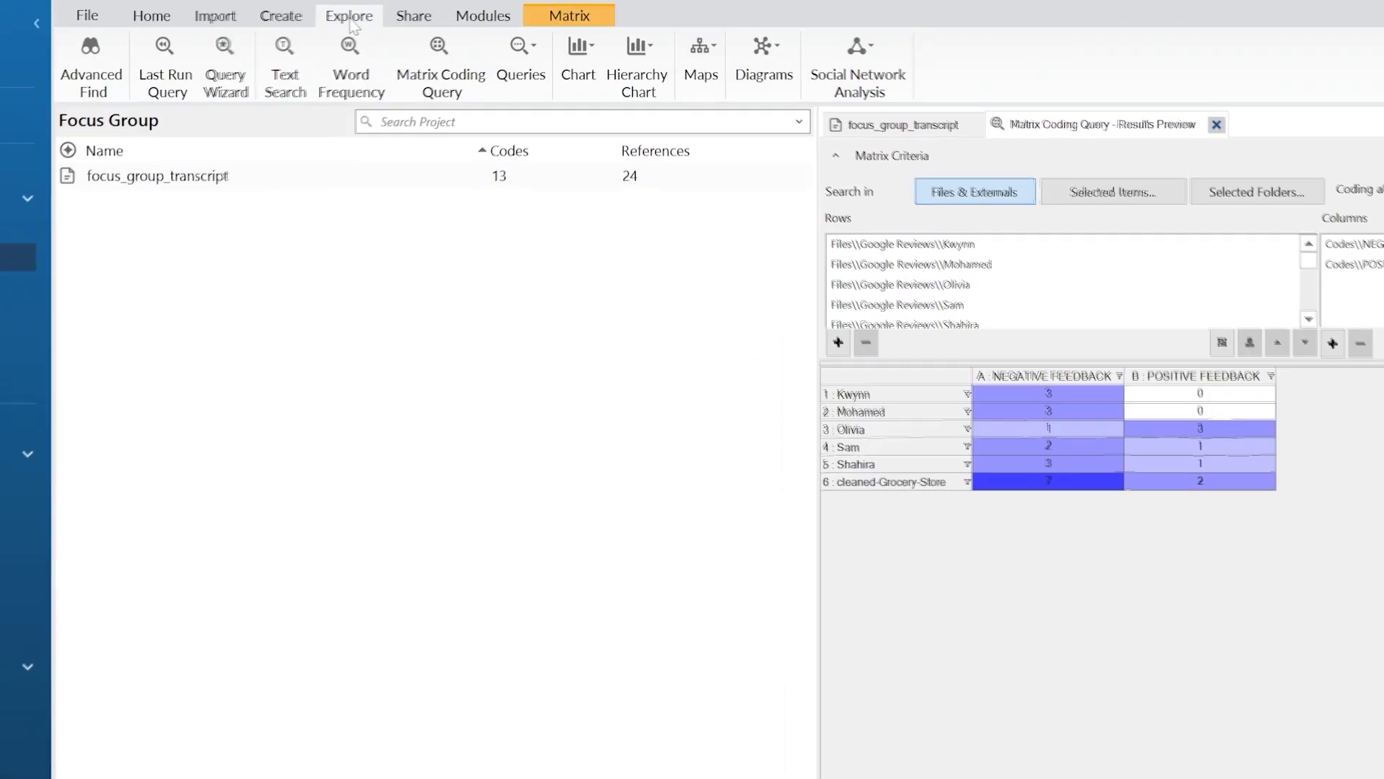
{"action": "left_click", "coordinate": [512, 68]}
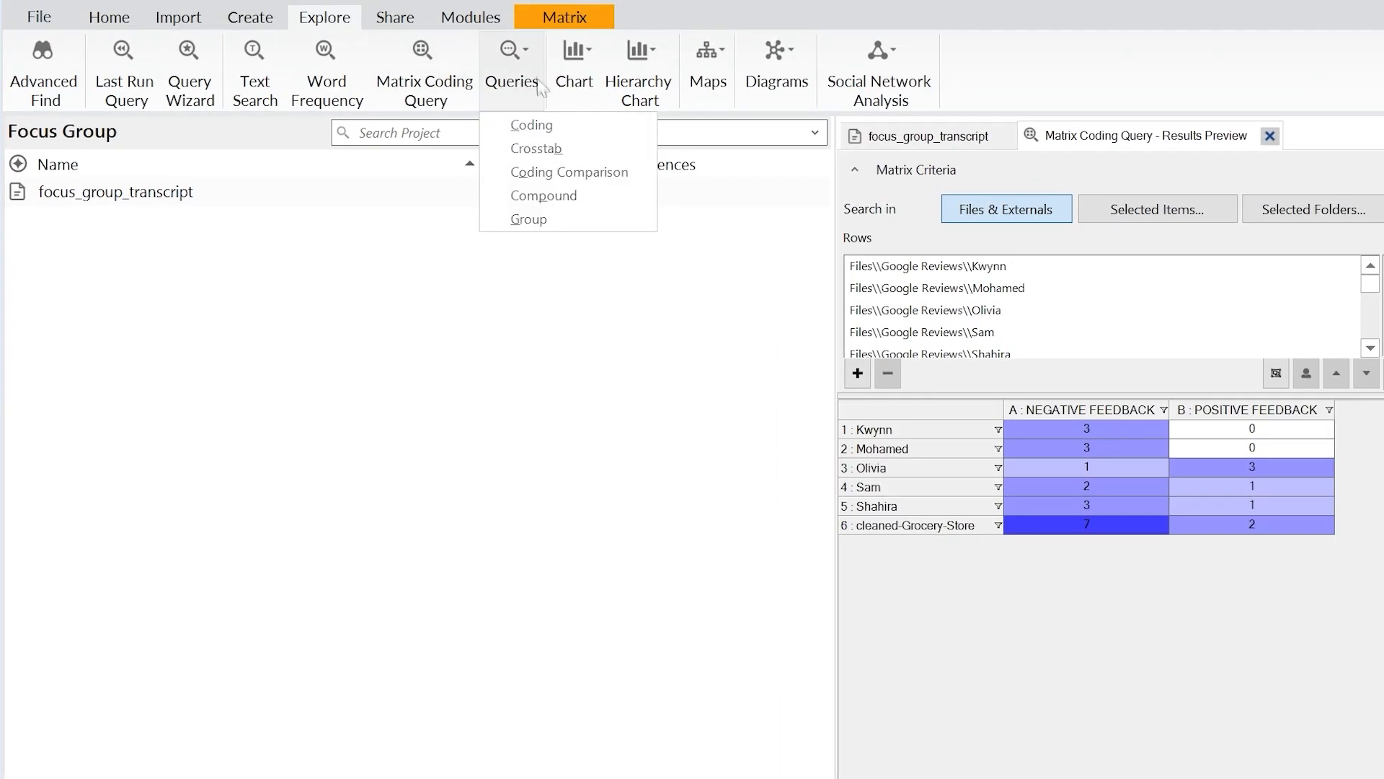
{"action": "left_click", "coordinate": [568, 148]}
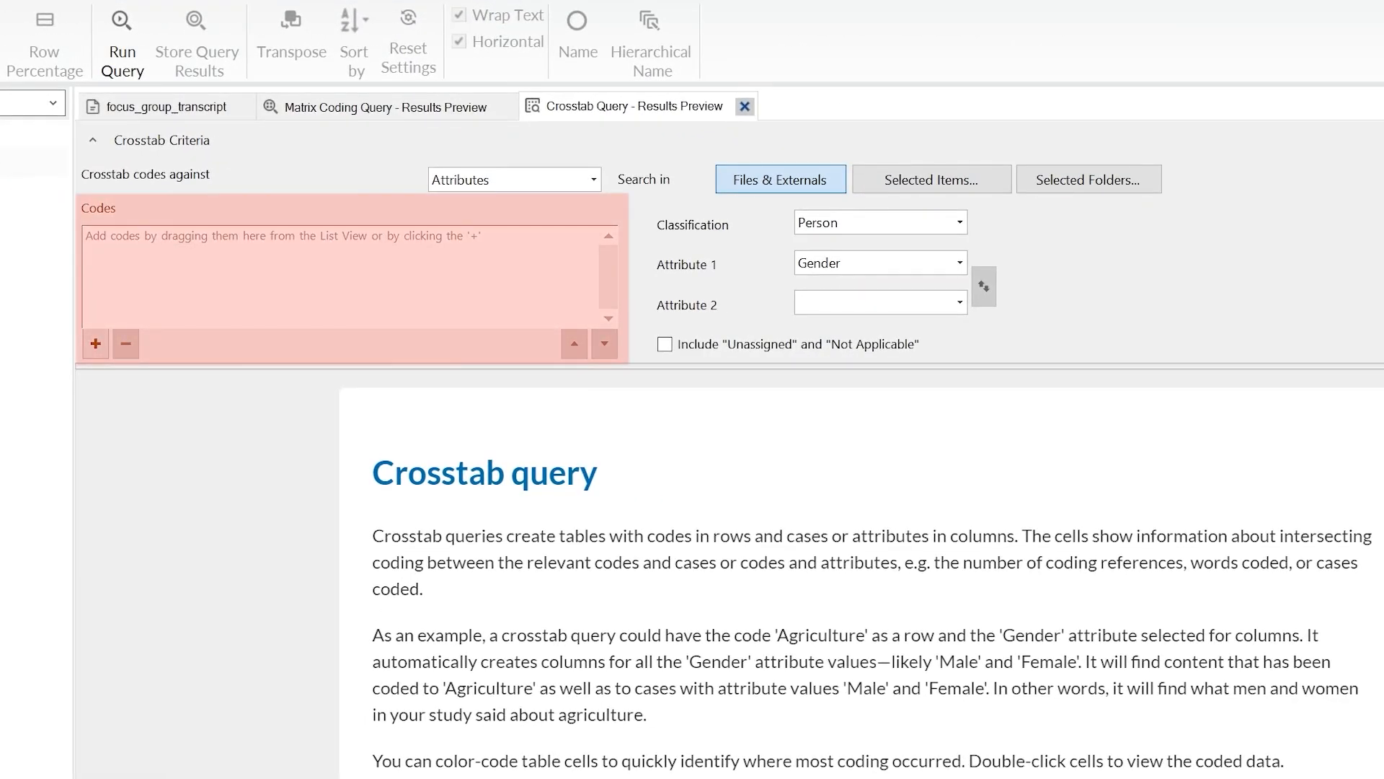
{"action": "left_click", "coordinate": [96, 343]}
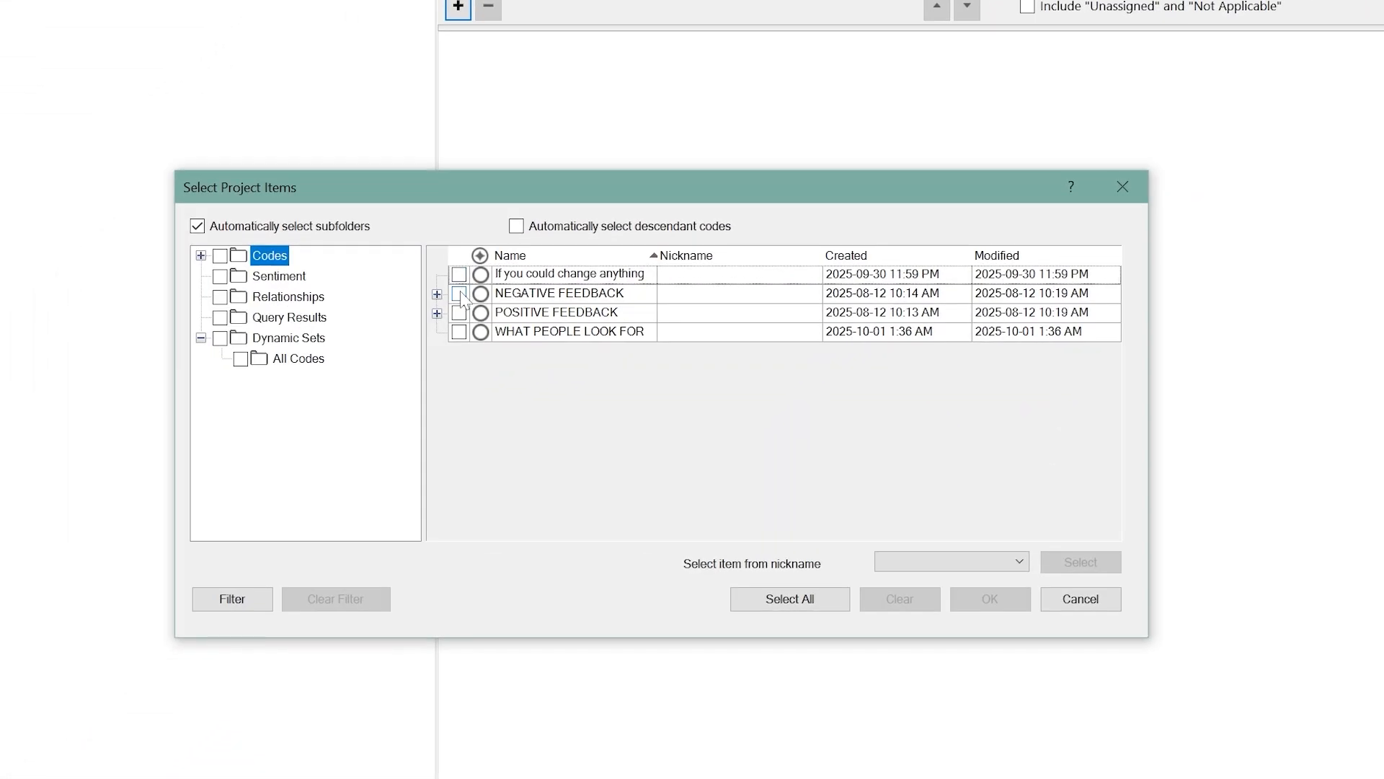
{"action": "left_click", "coordinate": [422, 326]}
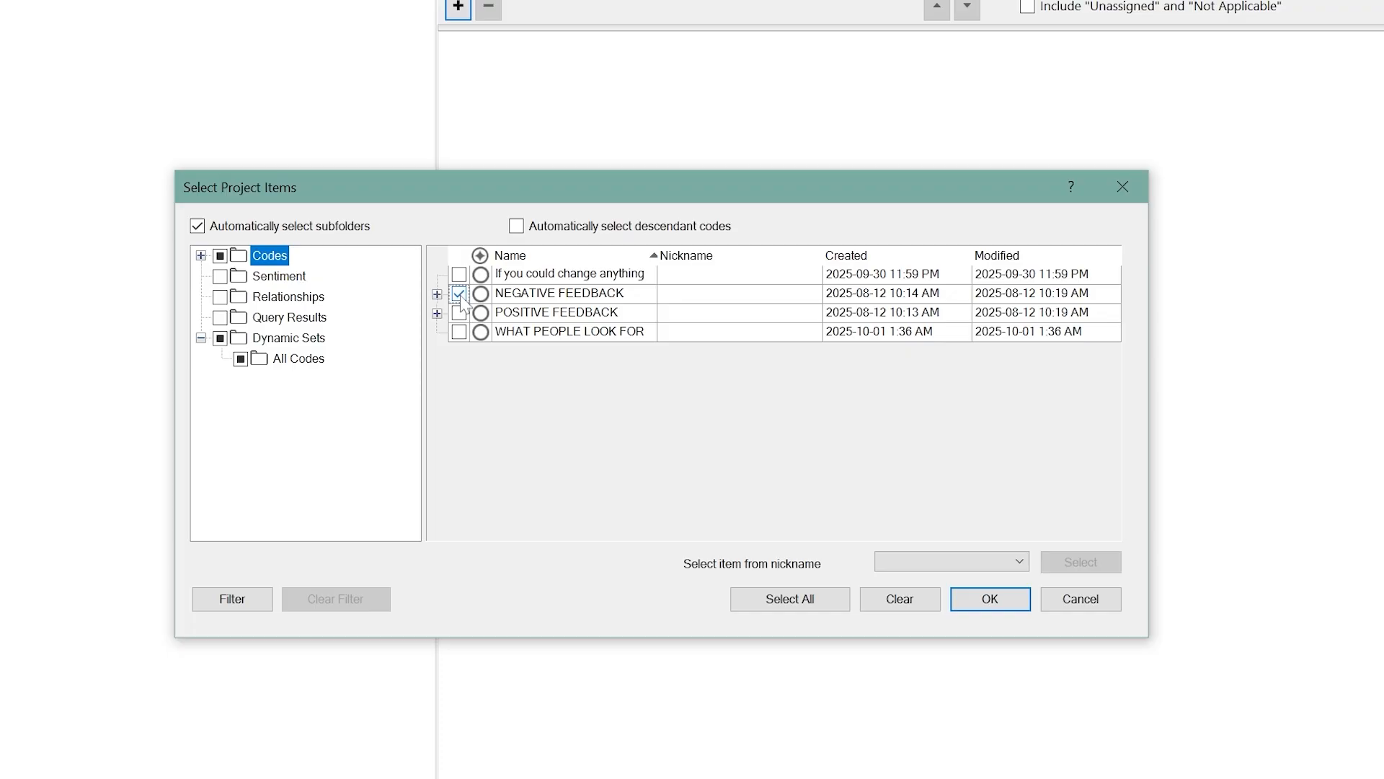
{"action": "left_click", "coordinate": [423, 345]}
{"action": "left_click", "coordinate": [437, 294]}
{"action": "left_click", "coordinate": [437, 456]}
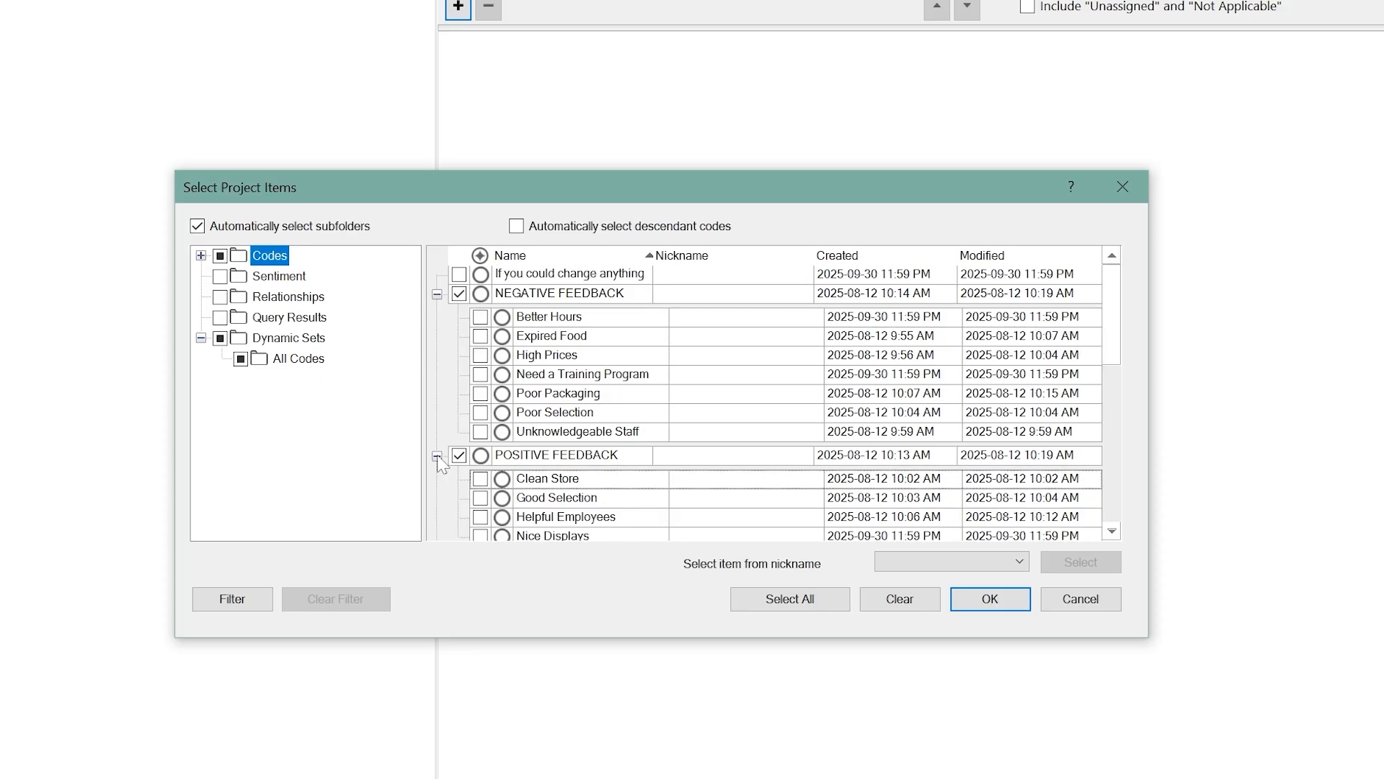
{"action": "scroll", "coordinate": [442, 455], "scroll_direction": "down", "scroll_amount": 1}
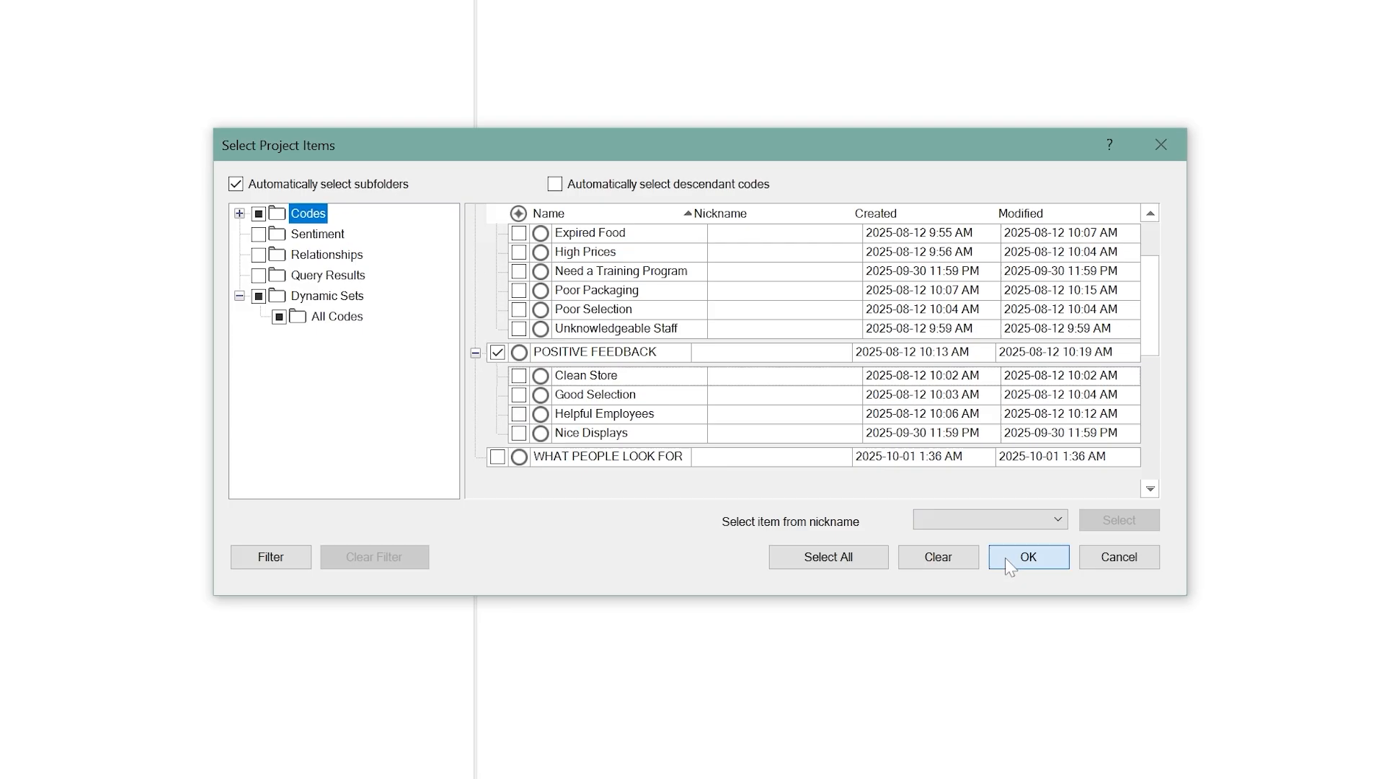
{"action": "left_click", "coordinate": [968, 598]}
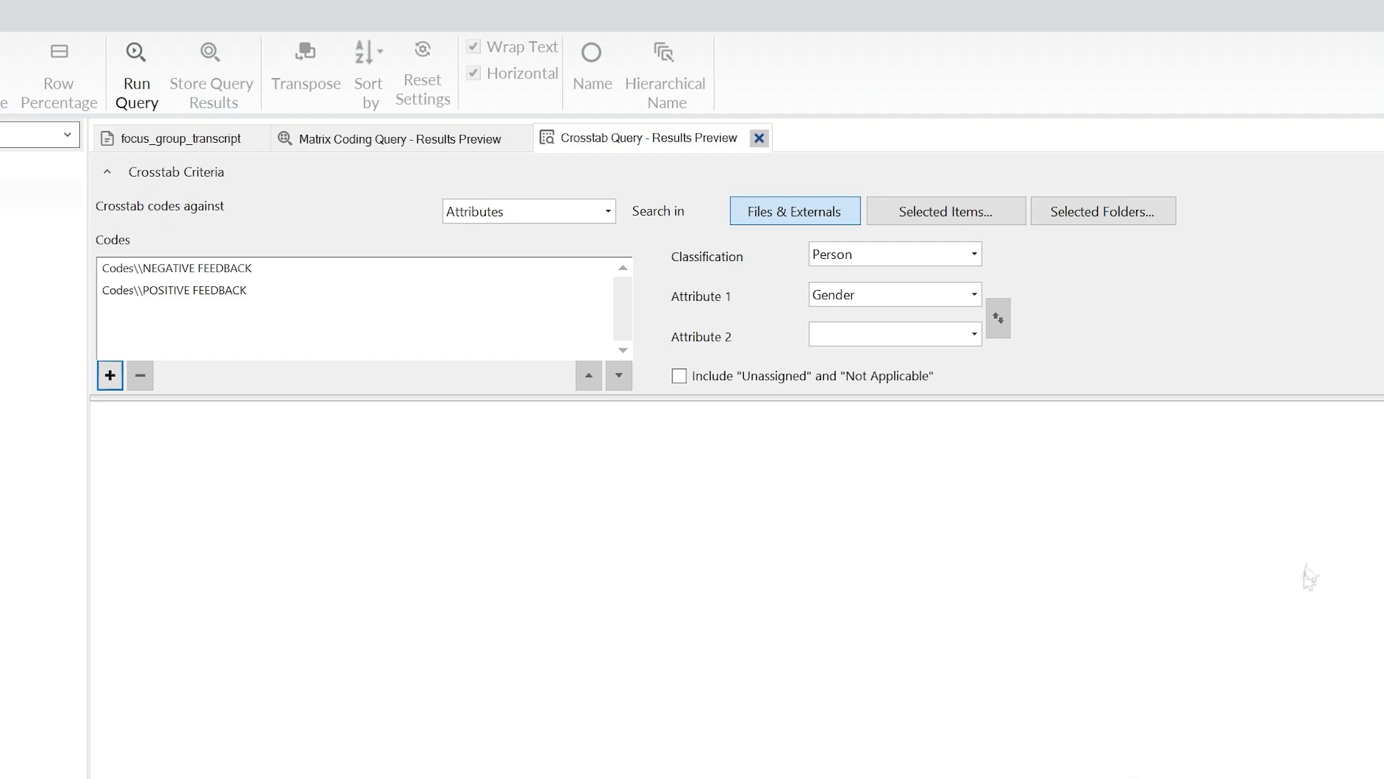
{"action": "left_click", "coordinate": [1230, 170]}
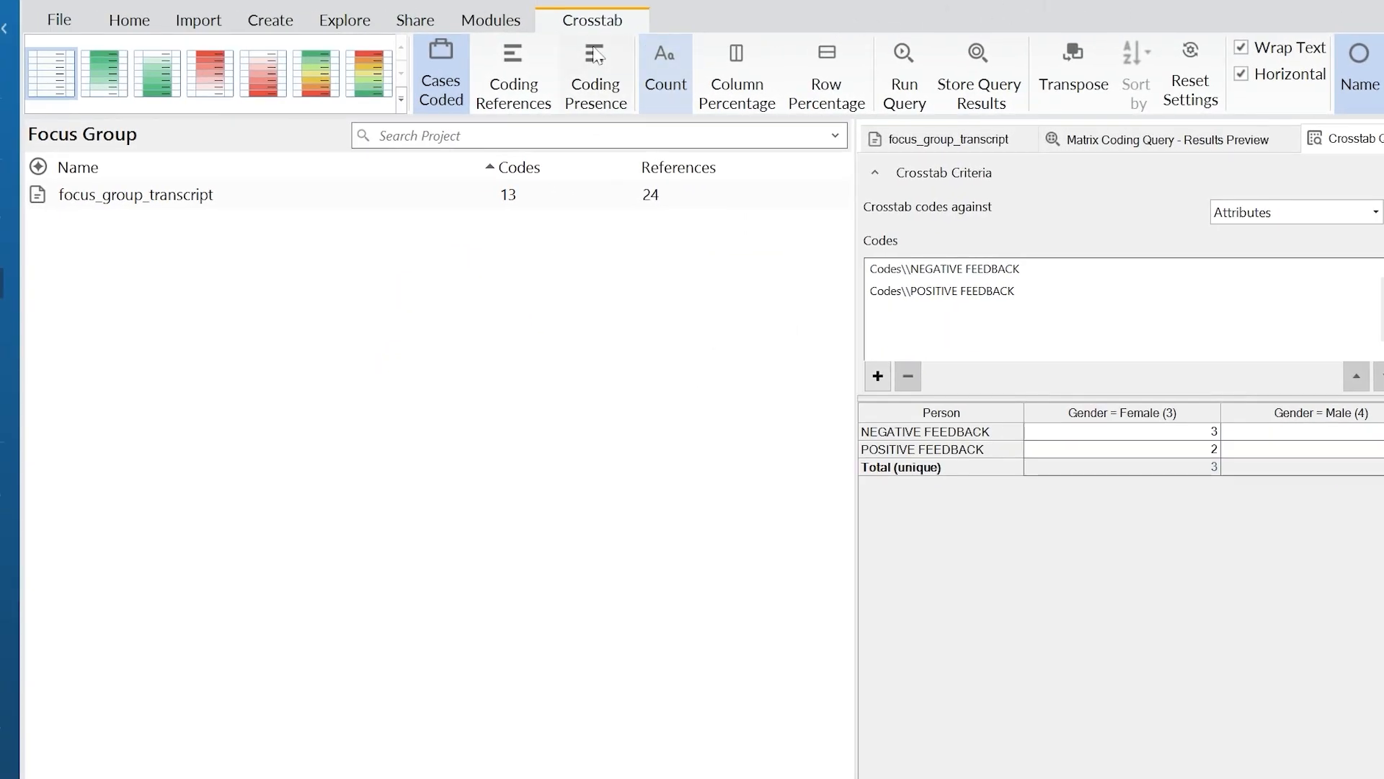
{"action": "left_click", "coordinate": [121, 72]}
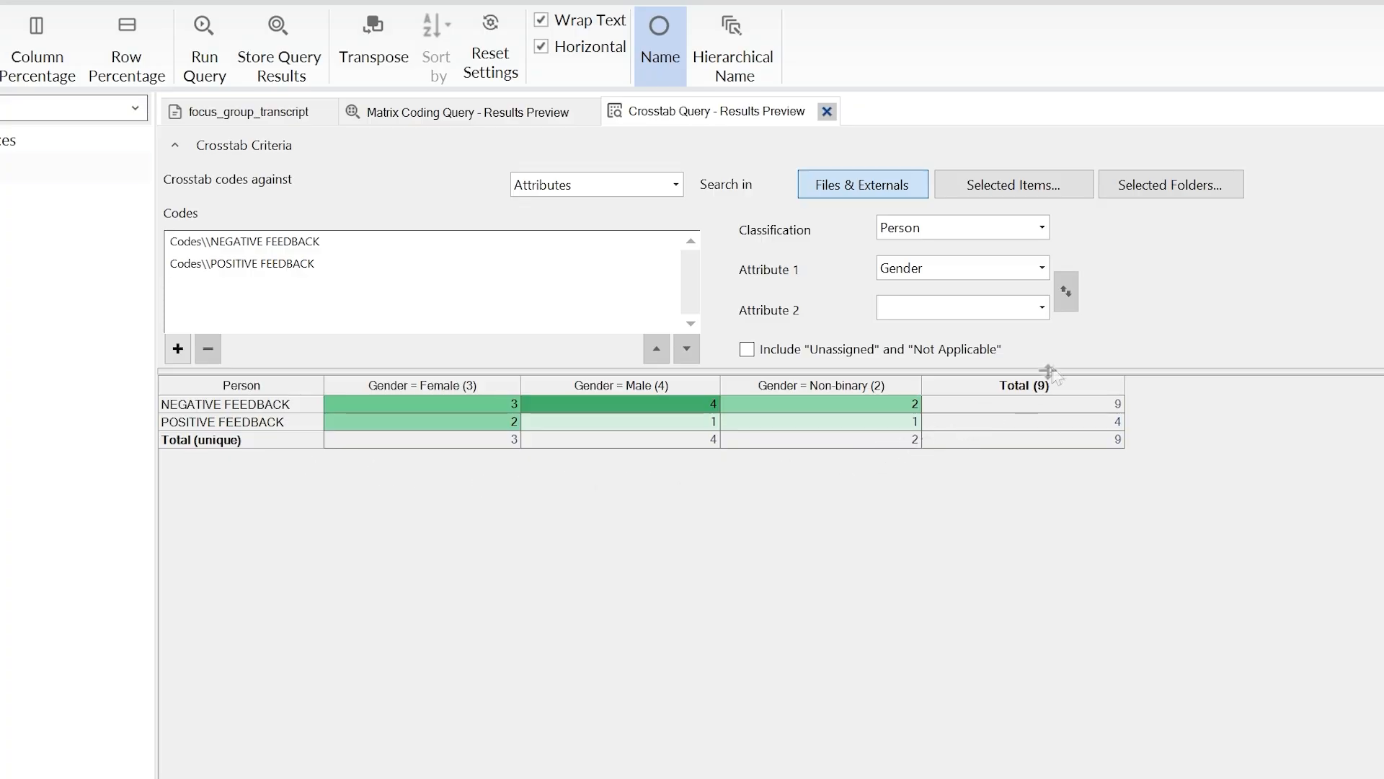
Add the "Based on your recent visit" recommendation question as the second crosstab attribute, and rerun the query with it swapped ahead of Gender
{"action": "left_click", "coordinate": [1043, 307]}
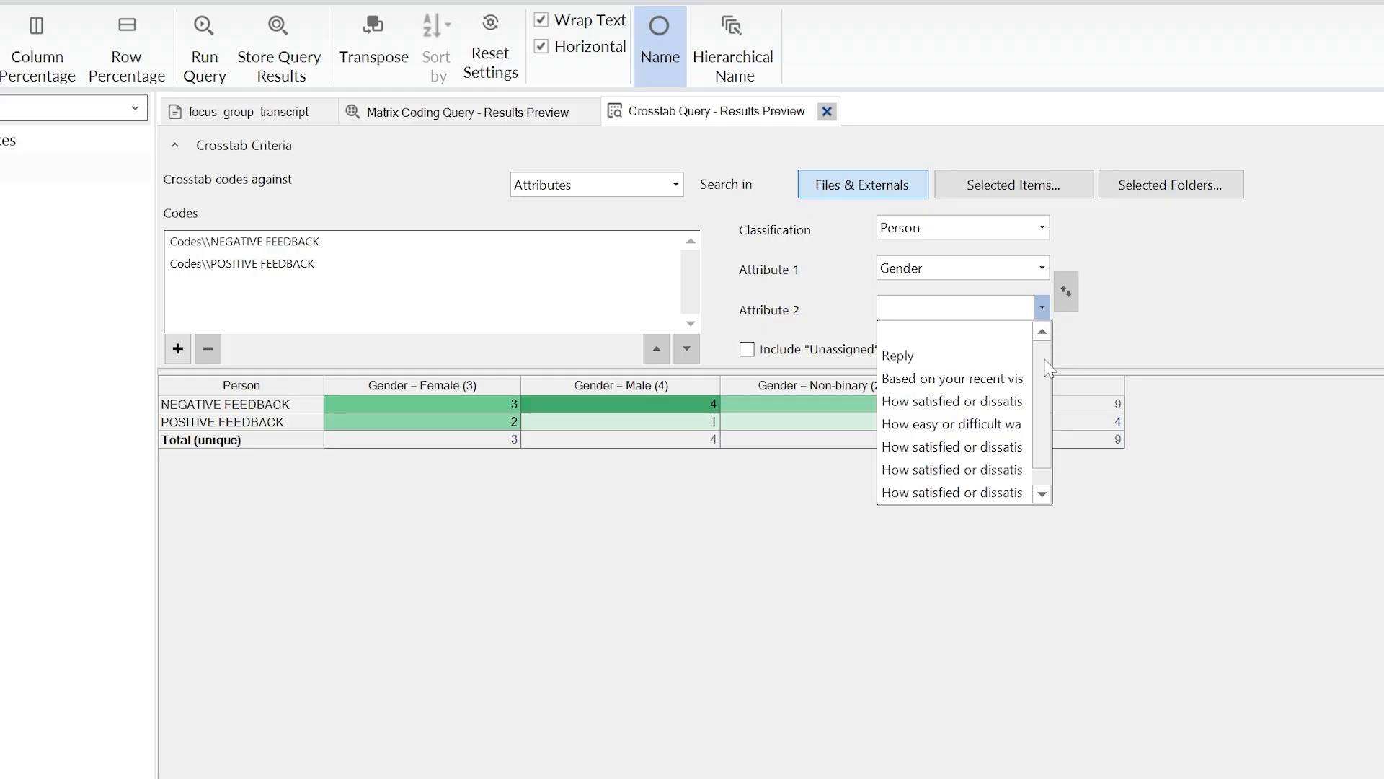
{"action": "left_click", "coordinate": [1016, 379]}
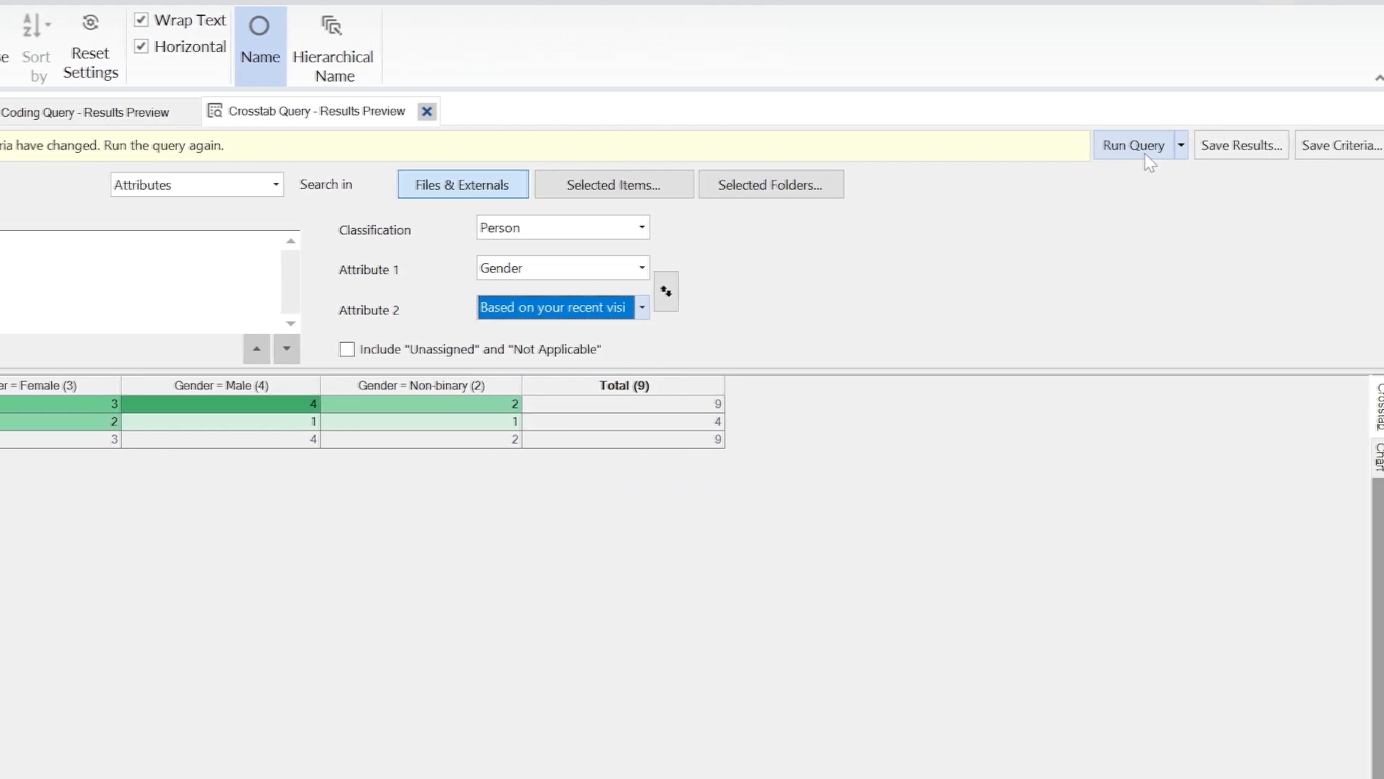
{"action": "left_click", "coordinate": [1139, 150]}
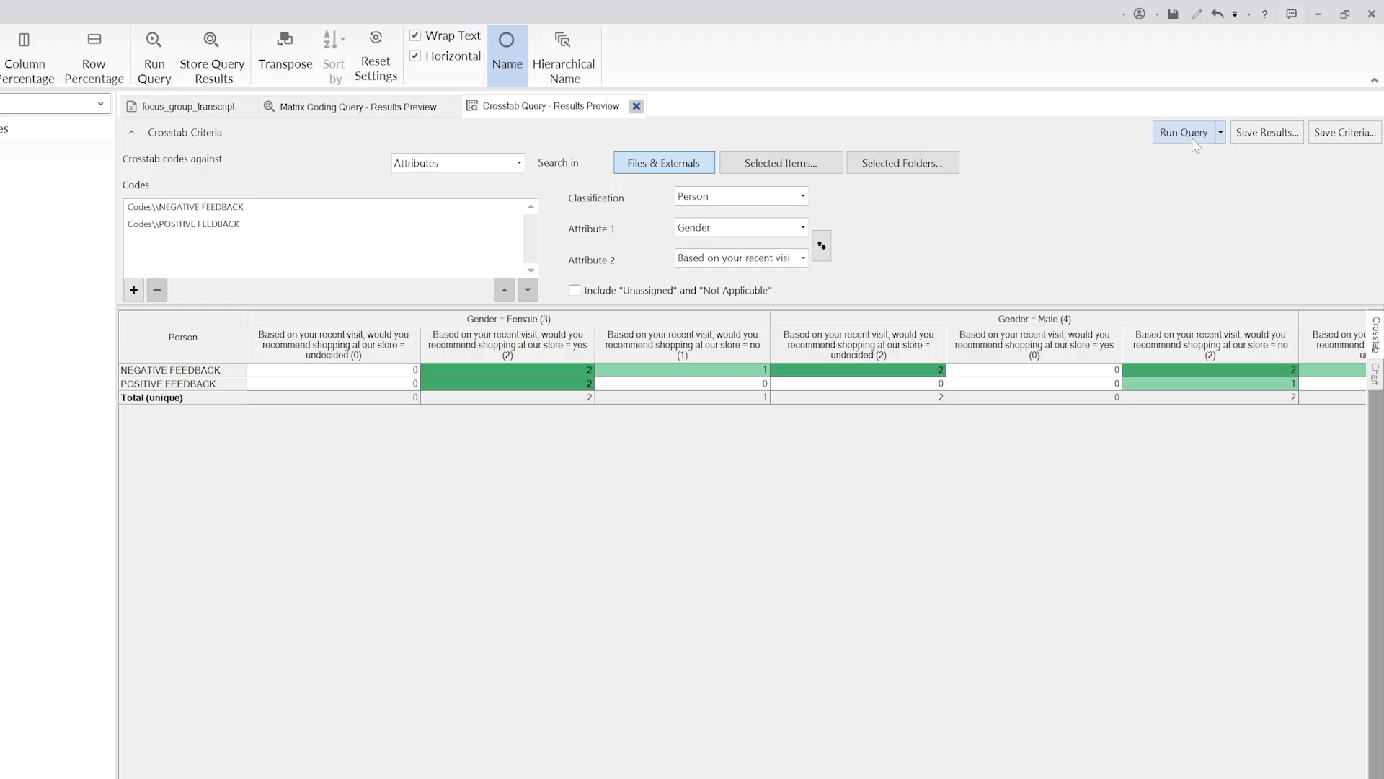
{"action": "left_click", "coordinate": [821, 246]}
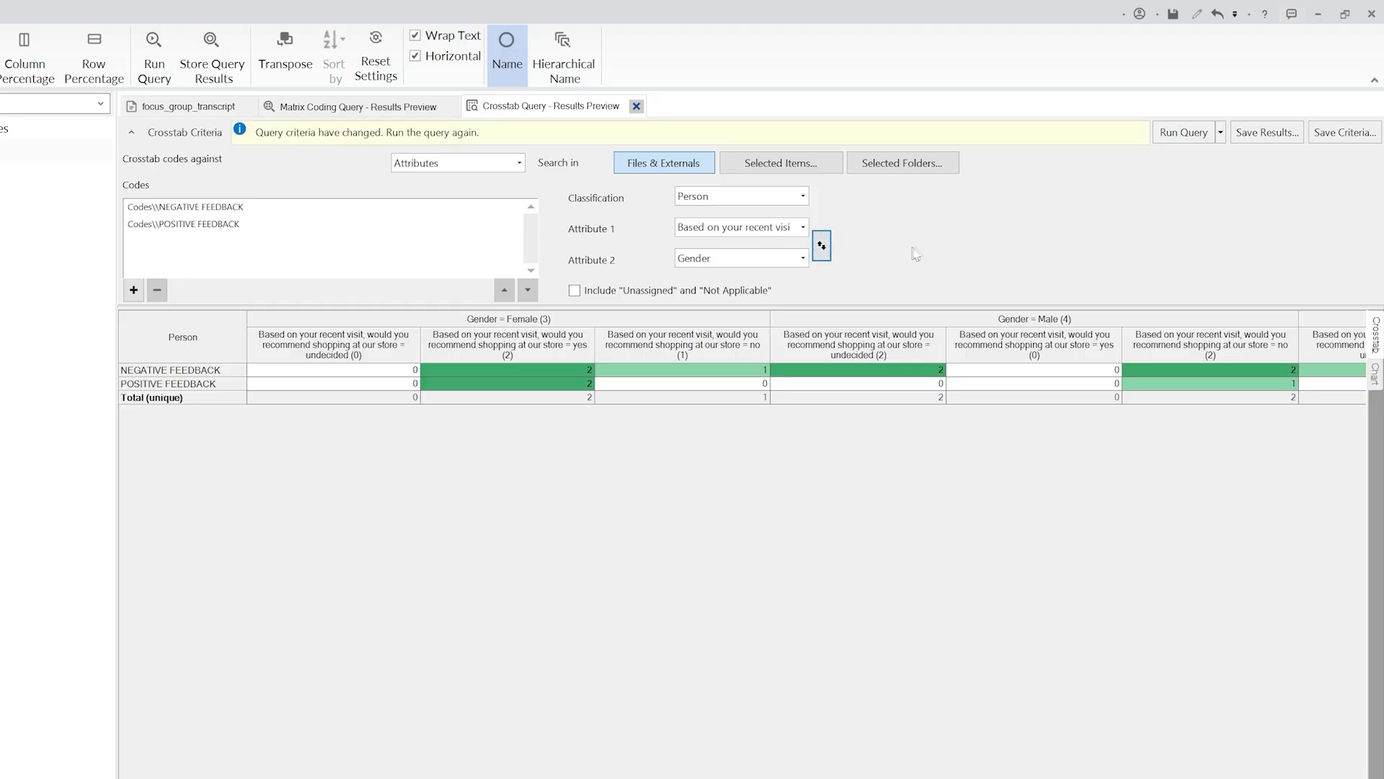
{"action": "left_click", "coordinate": [1182, 133]}
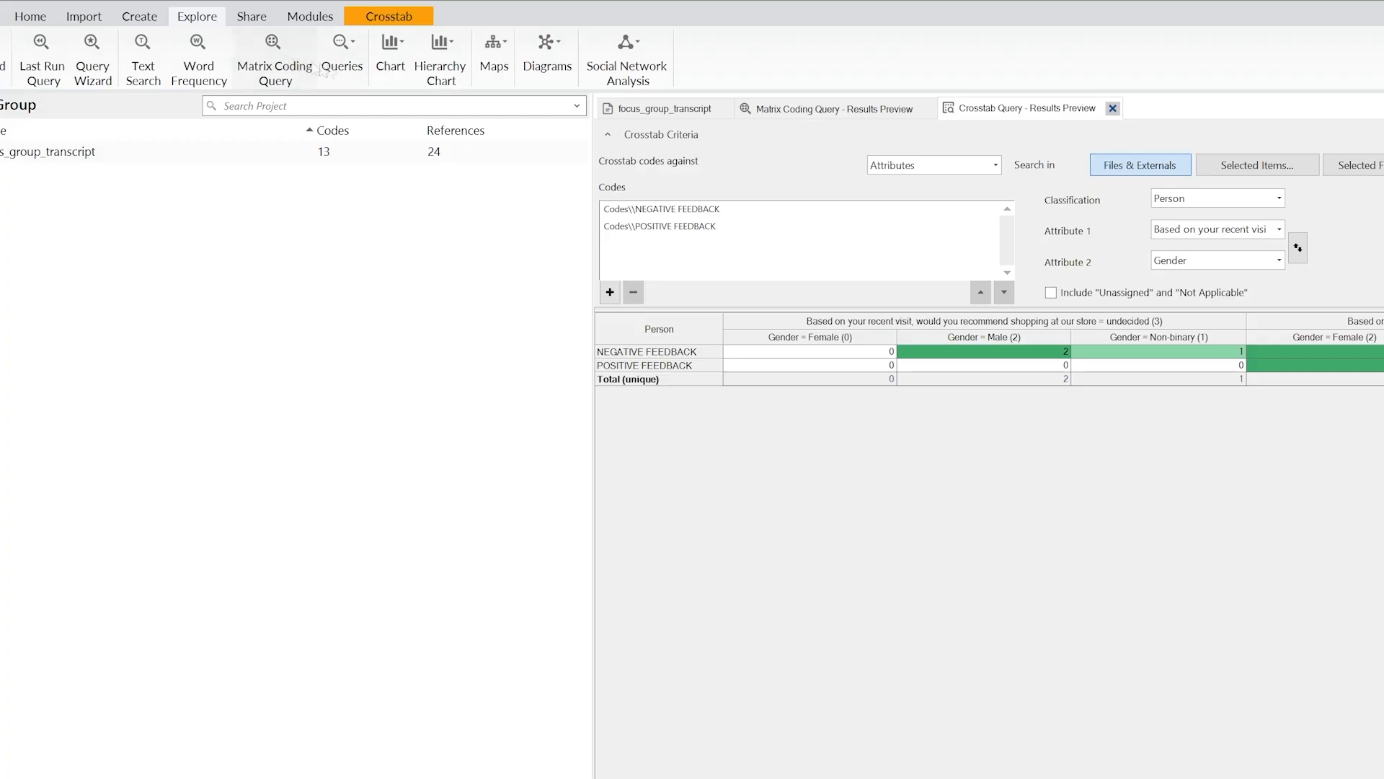
Start a hierarchy chart of the amount of coding for codes, comparing only NEGATIVE FEEDBACK and POSITIVE FEEDBACK with their descendant codes
{"action": "left_click", "coordinate": [446, 71]}
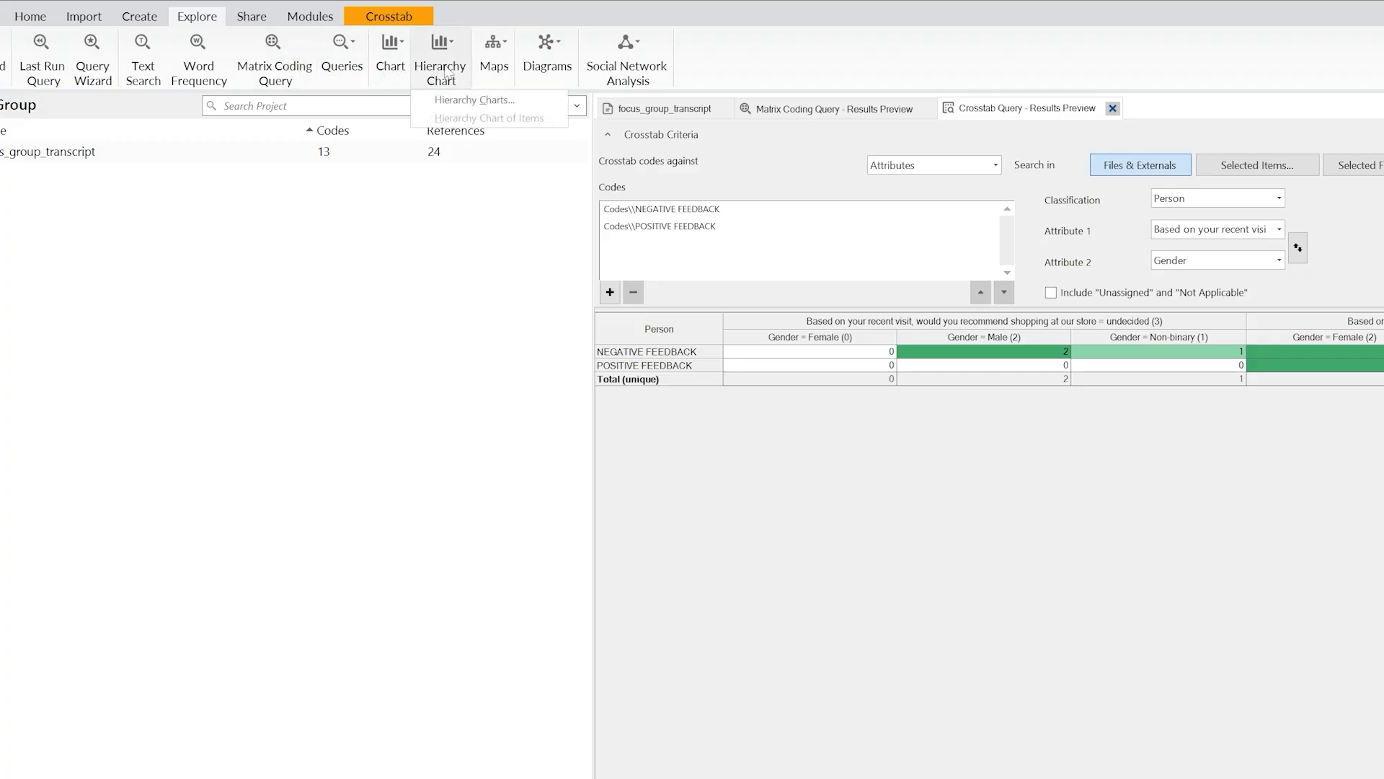
{"action": "left_click", "coordinate": [422, 103]}
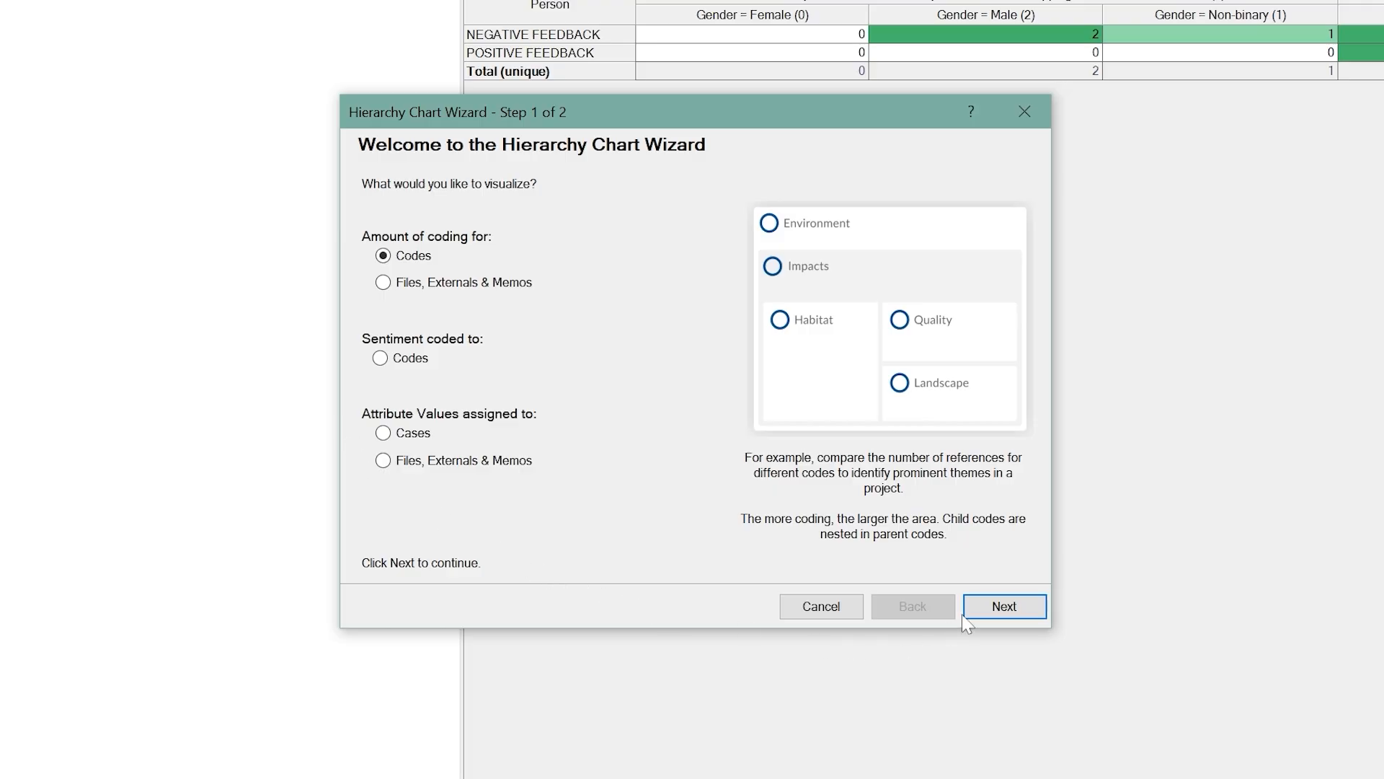
{"action": "left_click", "coordinate": [1004, 606]}
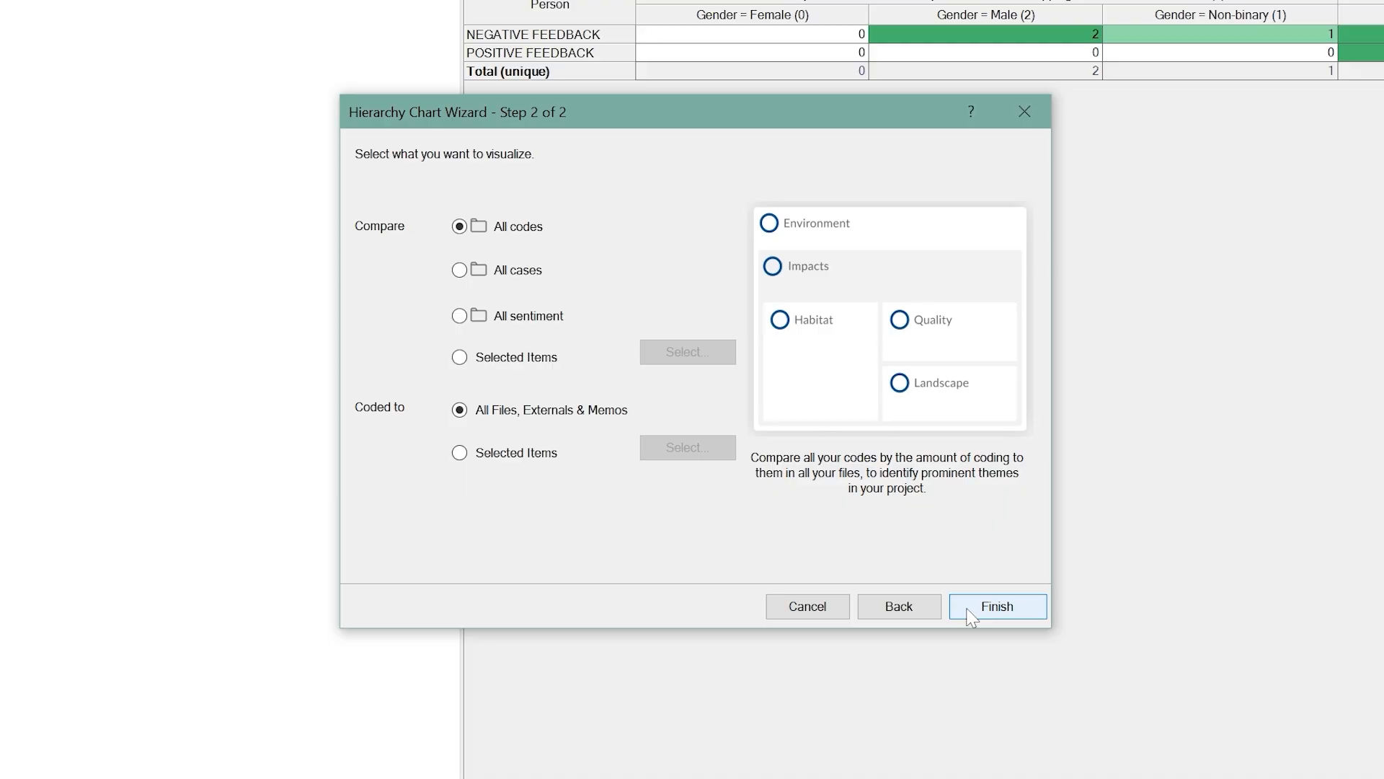
{"action": "left_click", "coordinate": [516, 358]}
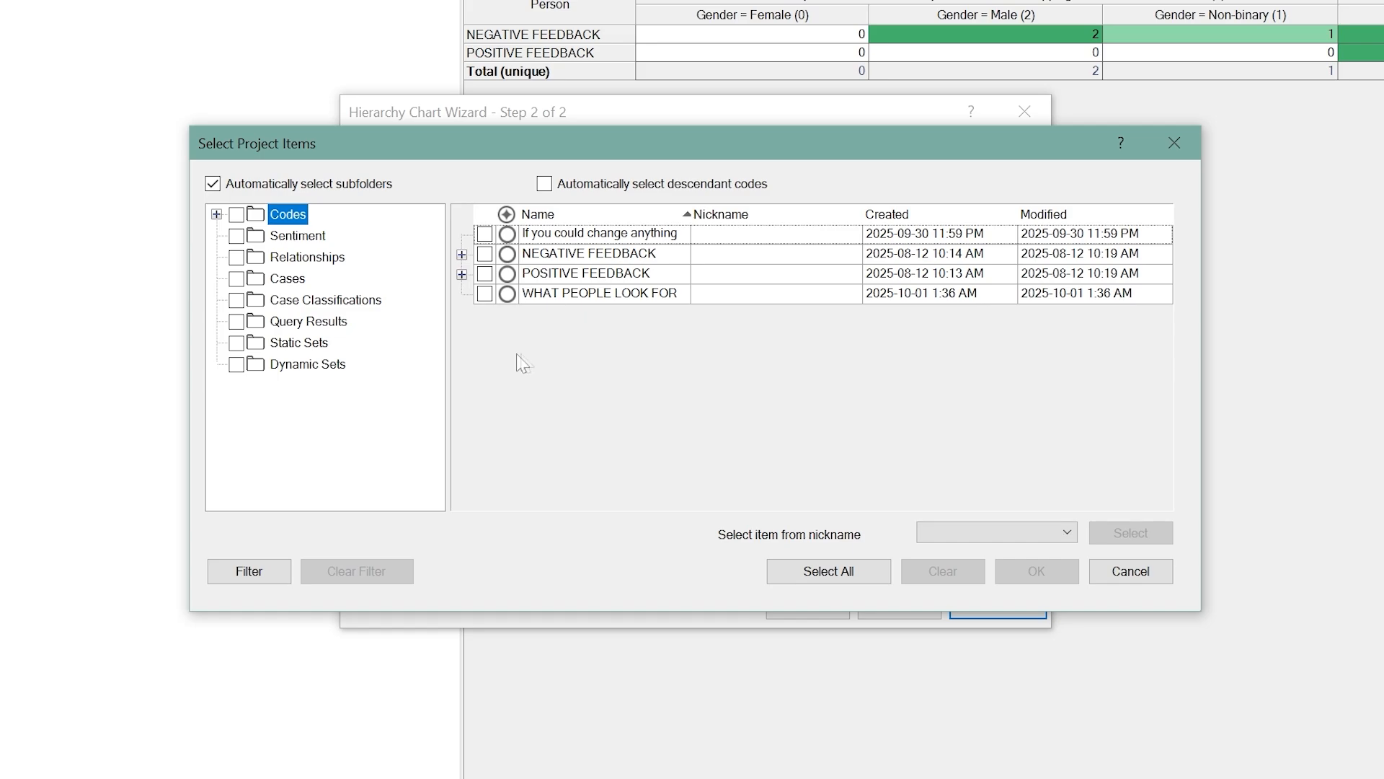
{"action": "left_click", "coordinate": [544, 184]}
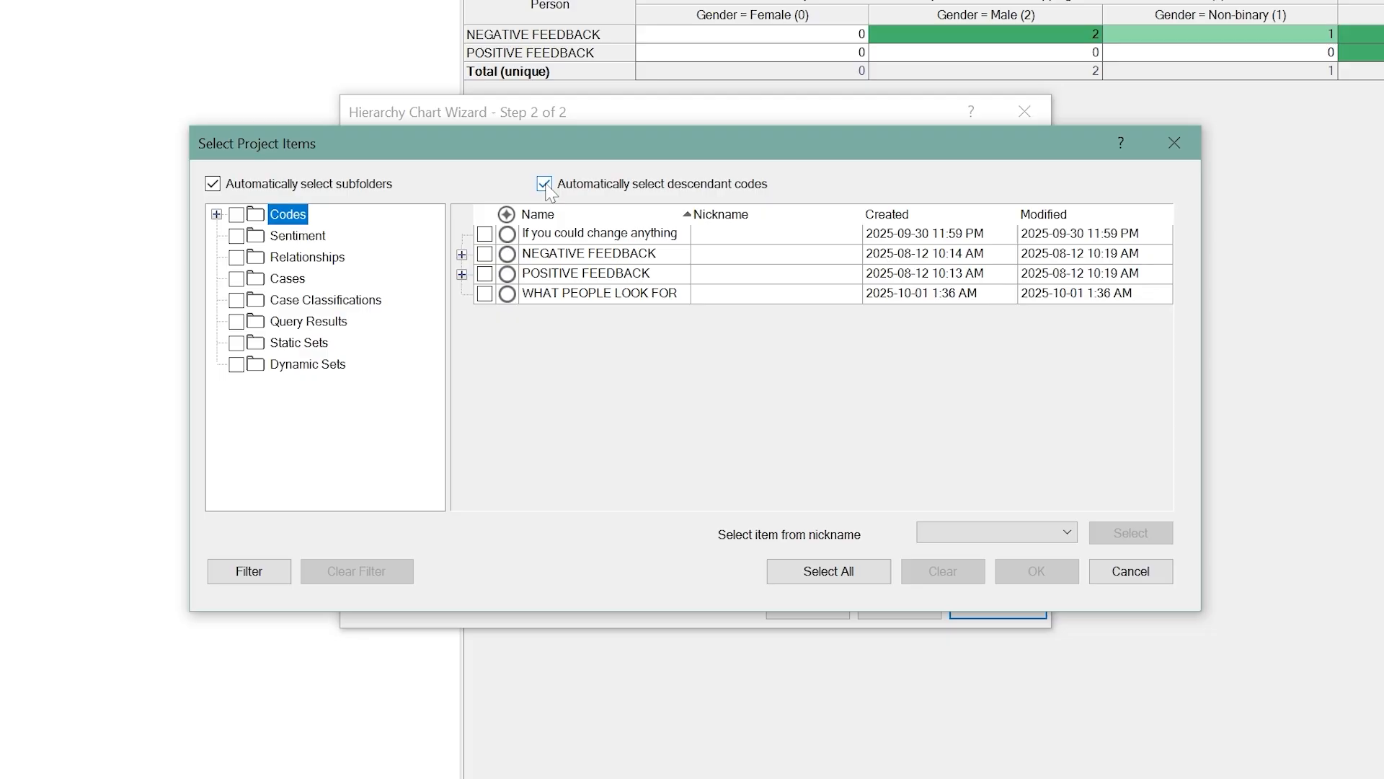
{"action": "left_click", "coordinate": [485, 254]}
{"action": "left_click", "coordinate": [485, 274]}
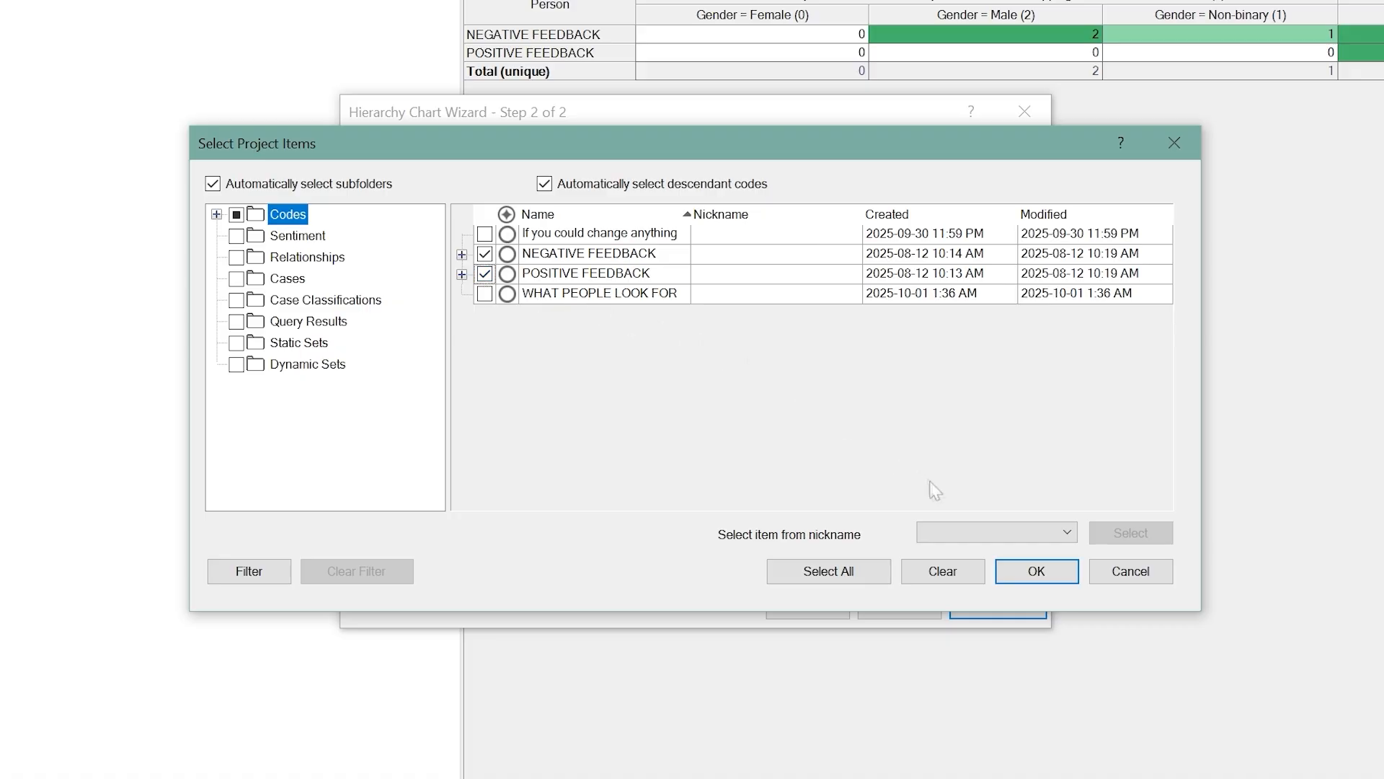
{"action": "left_click", "coordinate": [1036, 571]}
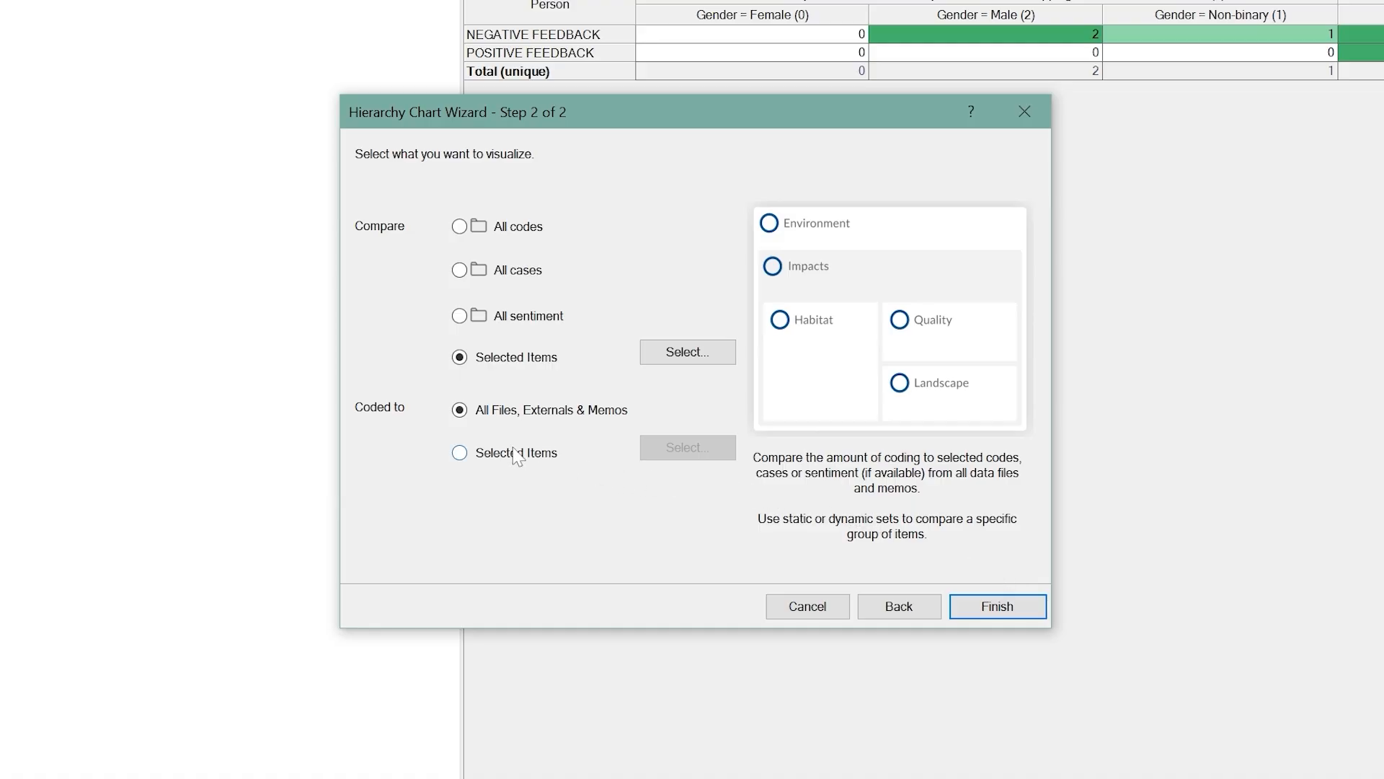
Limit the hierarchy chart's coded-to scope to the NEGATIVE FEEDBACK and POSITIVE FEEDBACK codes, and generate the chart
{"action": "left_click", "coordinate": [462, 455]}
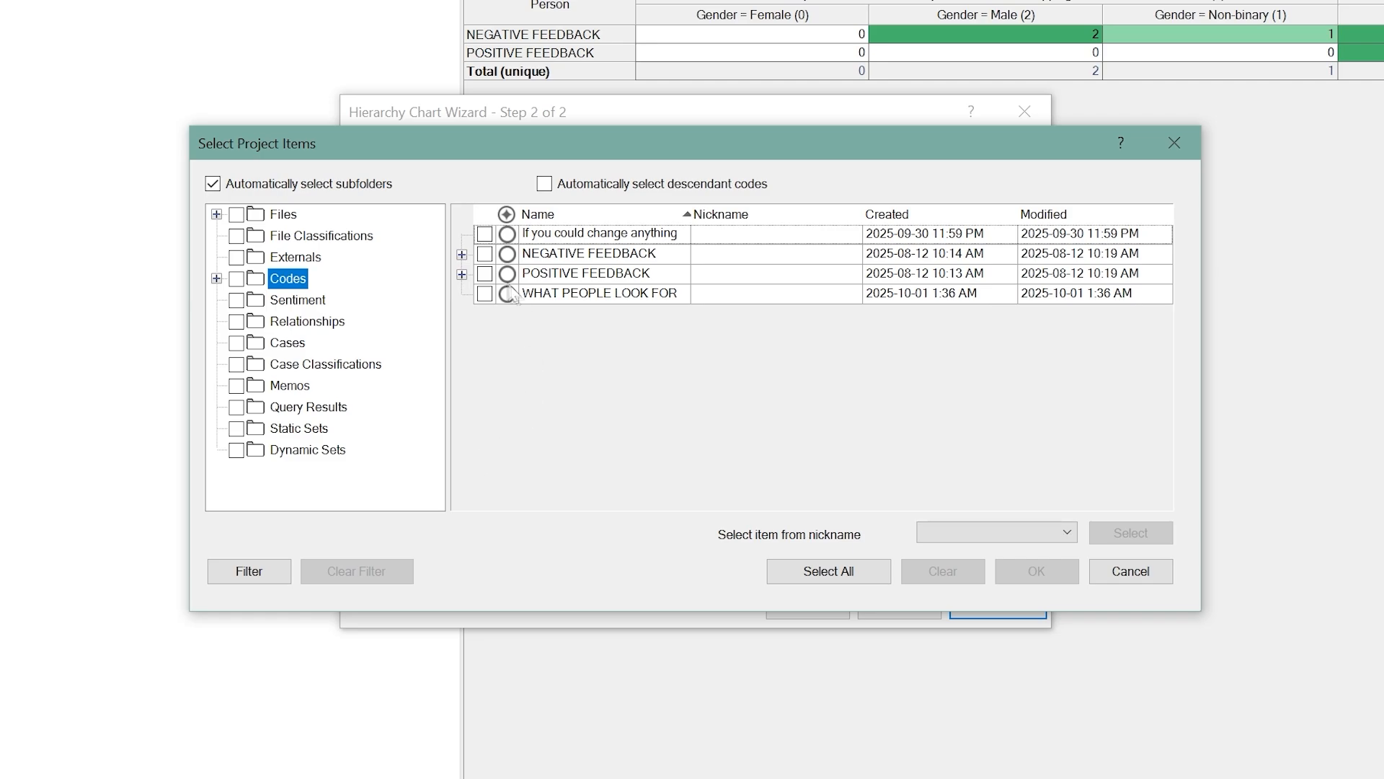
{"action": "left_click", "coordinate": [485, 258]}
{"action": "left_click", "coordinate": [485, 276]}
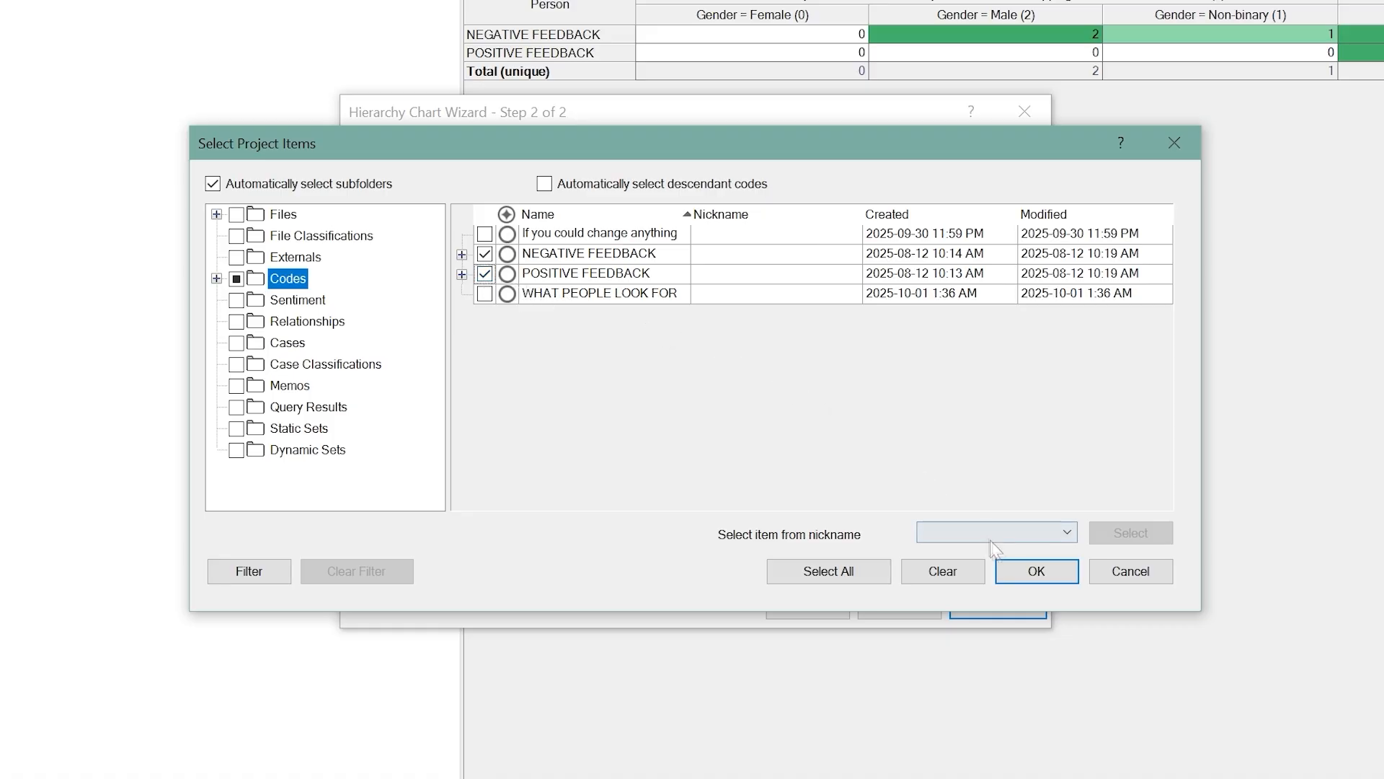
{"action": "left_click", "coordinate": [1017, 577]}
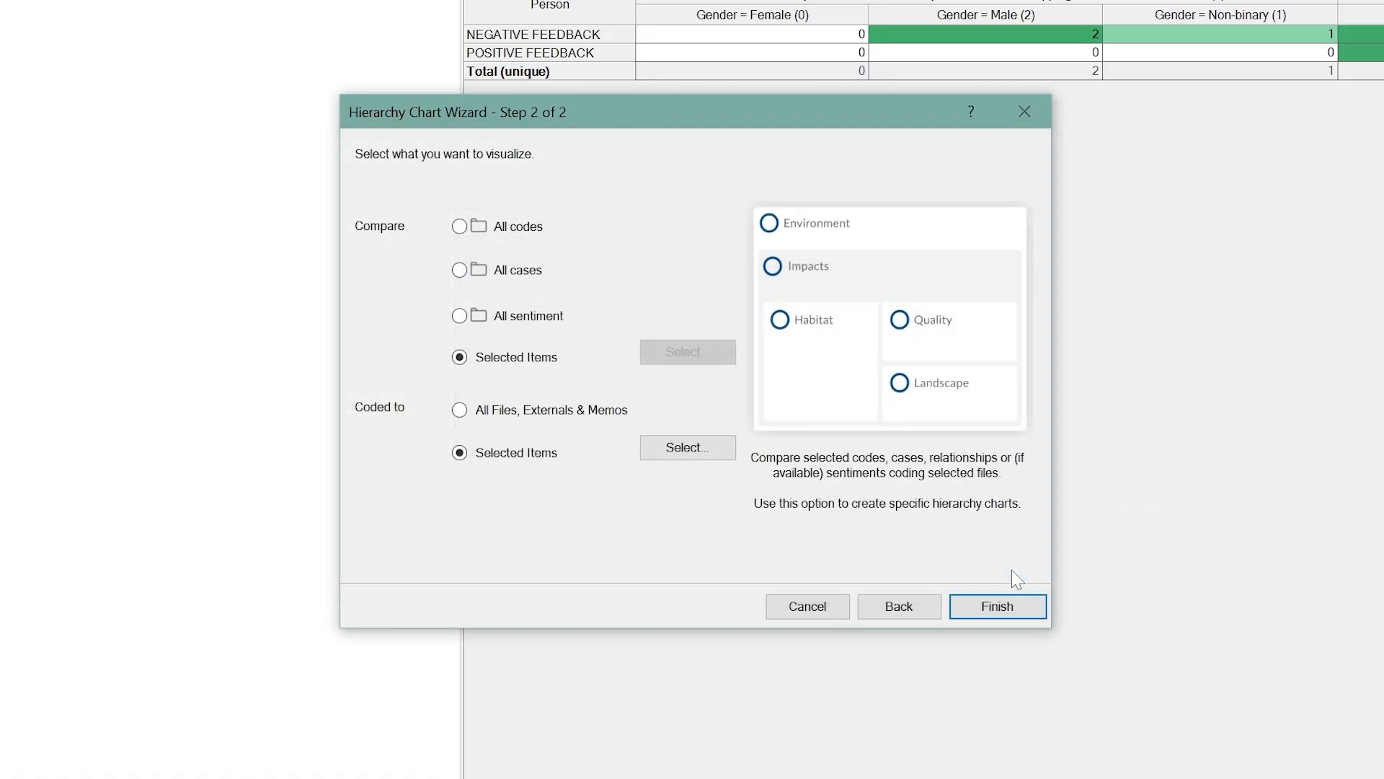
{"action": "left_click", "coordinate": [1037, 606]}
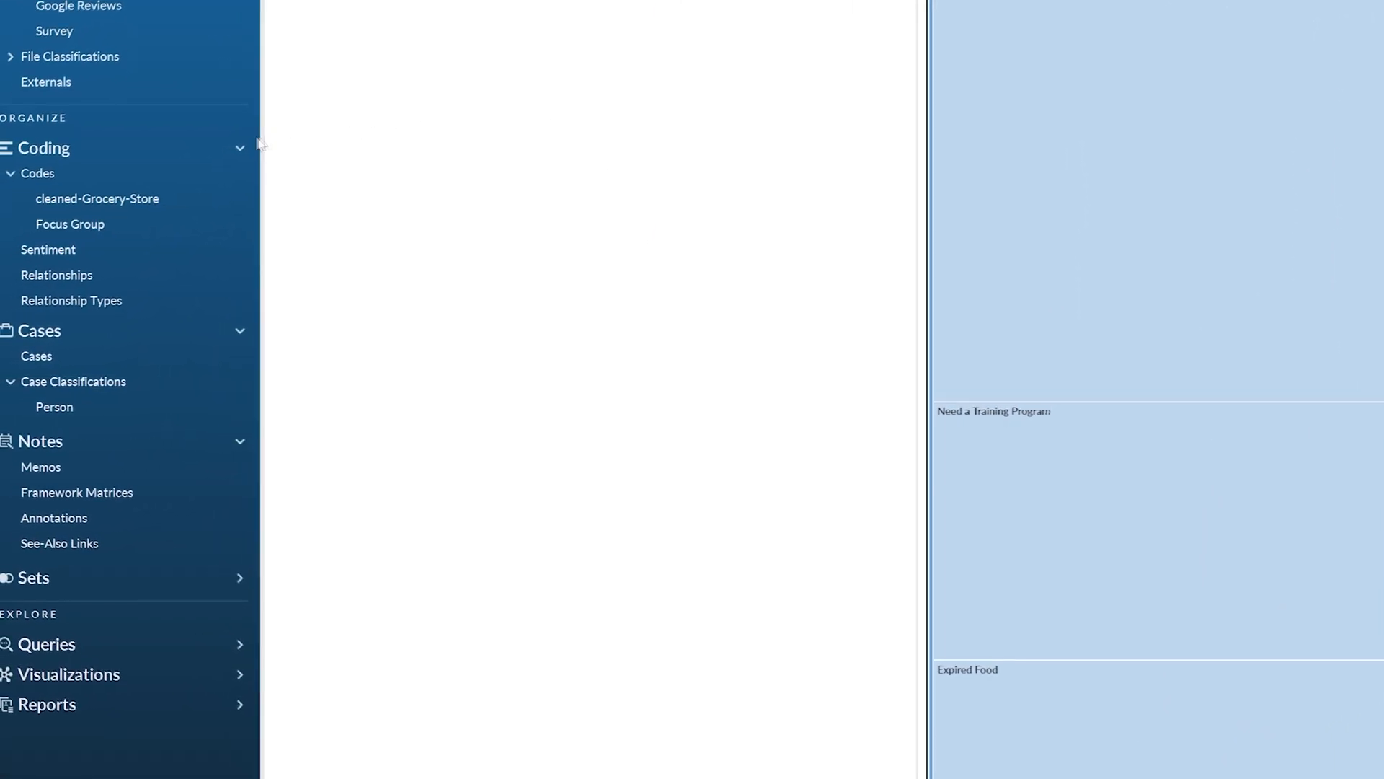
Start a chart of code coding by attribute value for the High Prices code under NEGATIVE FEEDBACK
{"action": "left_click", "coordinate": [152, 172]}
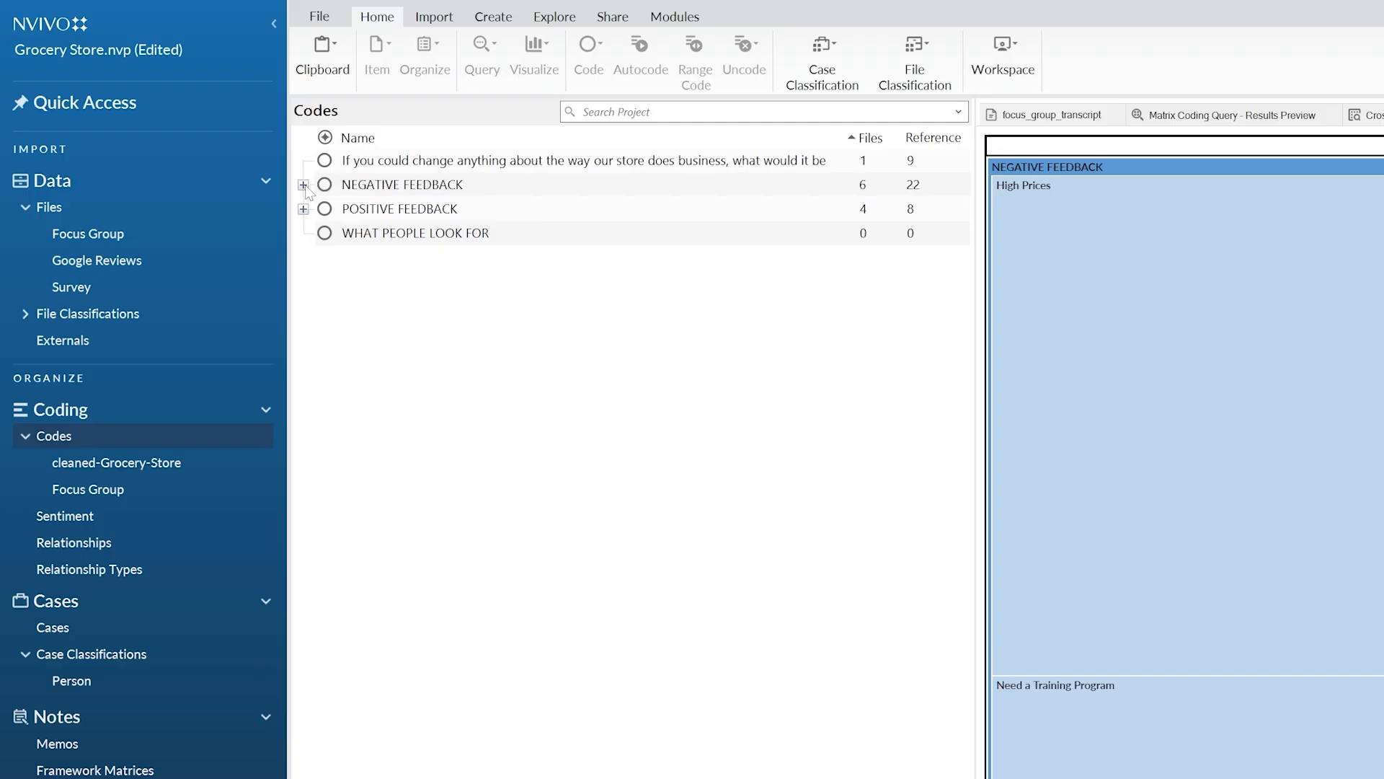
{"action": "left_click", "coordinate": [303, 185]}
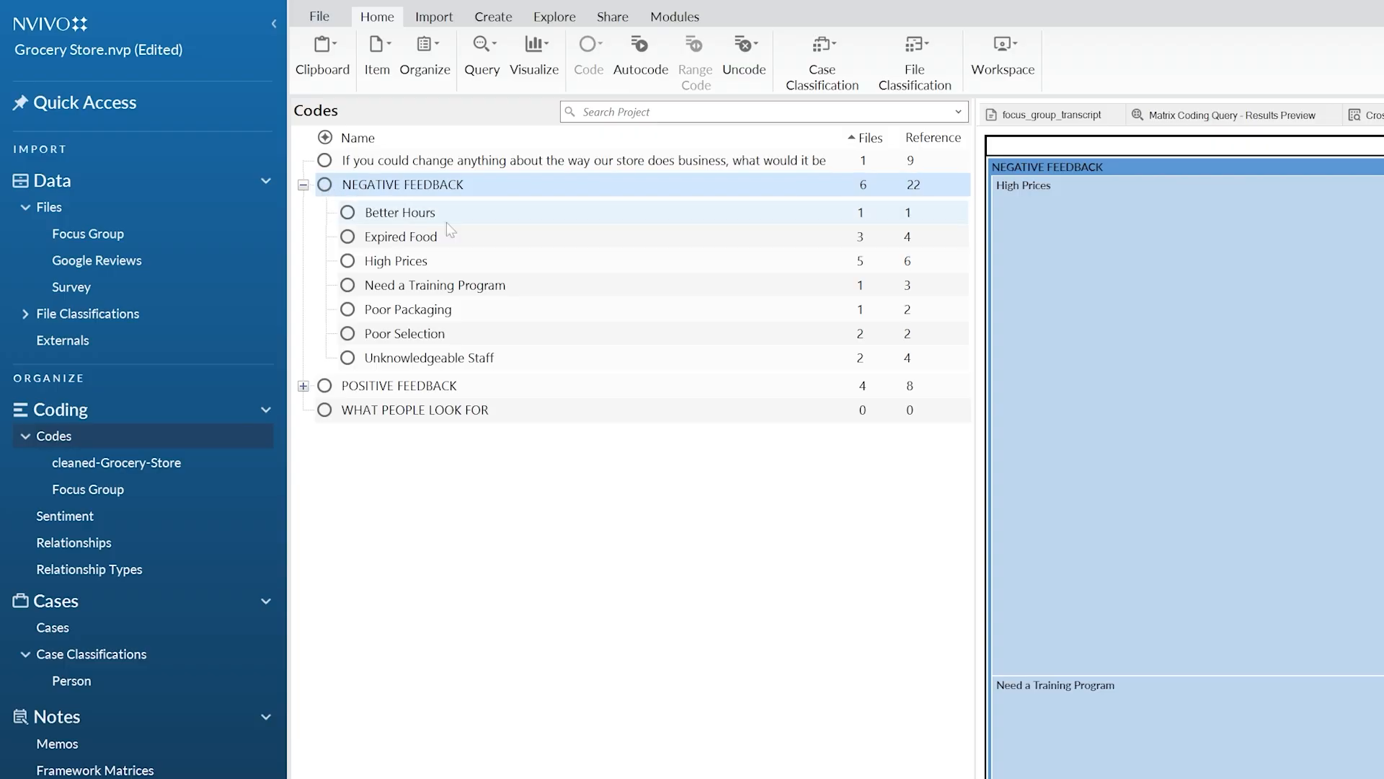
{"action": "left_click", "coordinate": [454, 261]}
{"action": "right_click", "coordinate": [454, 261]}
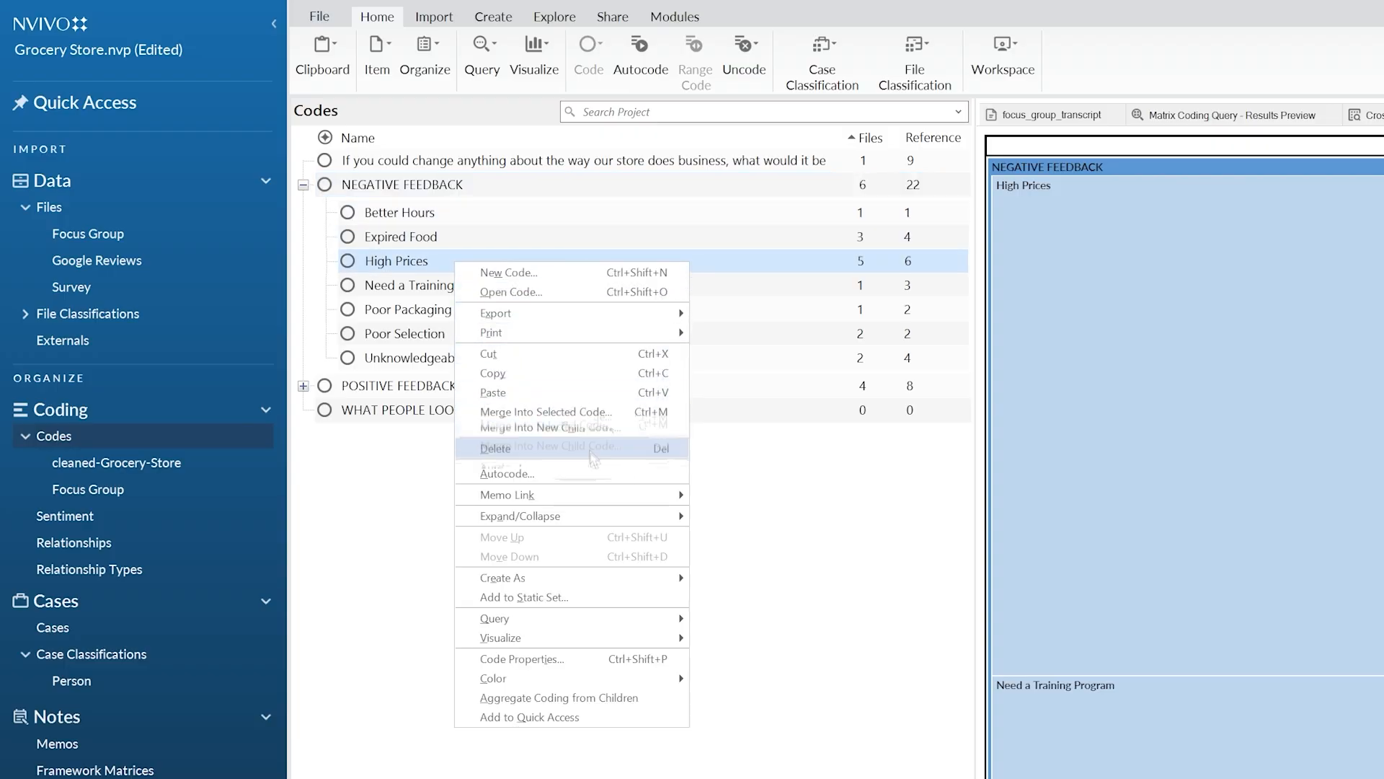
{"action": "mouse_move", "coordinate": [656, 640]}
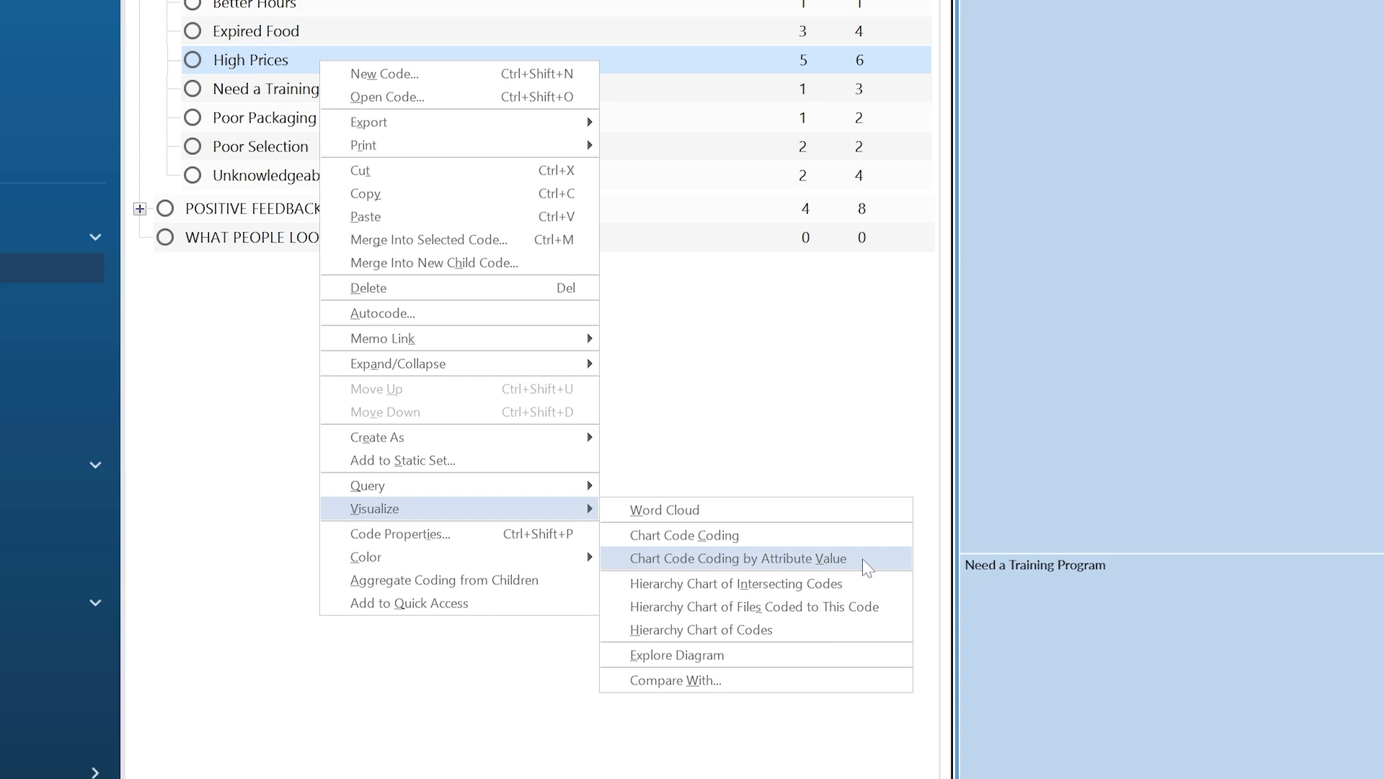
{"action": "left_click", "coordinate": [864, 560]}
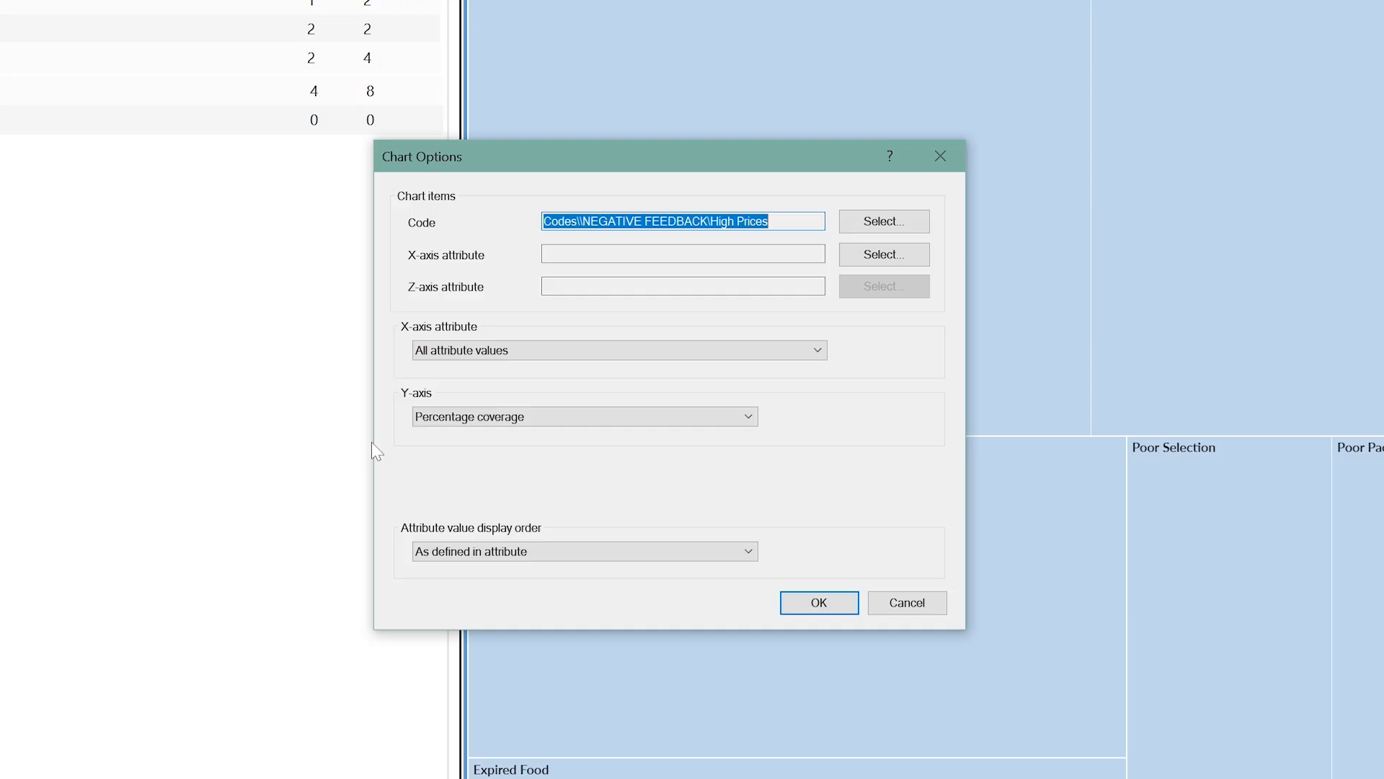
Chart High Prices by the Person attribute Gender, excluding 'Unassigned' and 'Not Applicable' values, with number of coding references on the Y-axis
{"action": "left_click", "coordinate": [852, 256]}
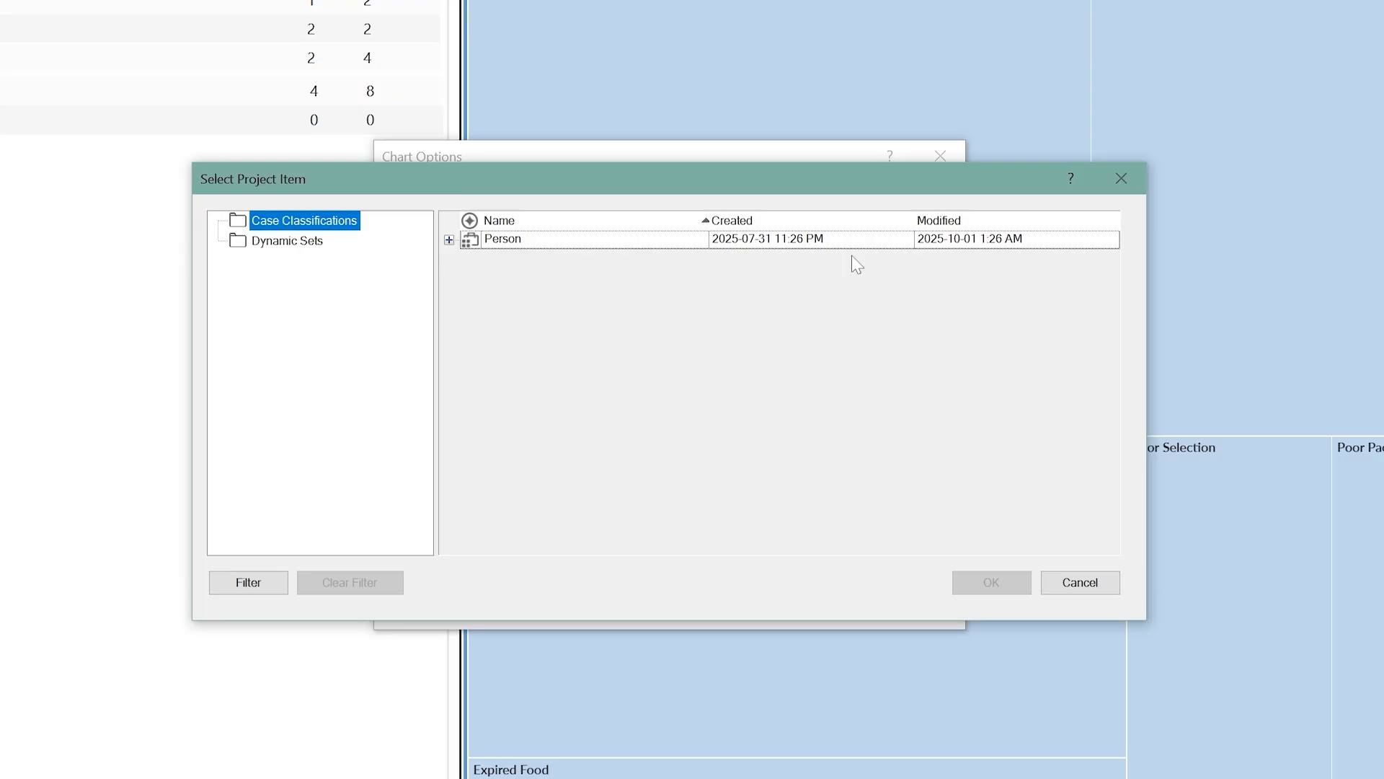
{"action": "left_click", "coordinate": [449, 239]}
{"action": "left_click", "coordinate": [522, 286]}
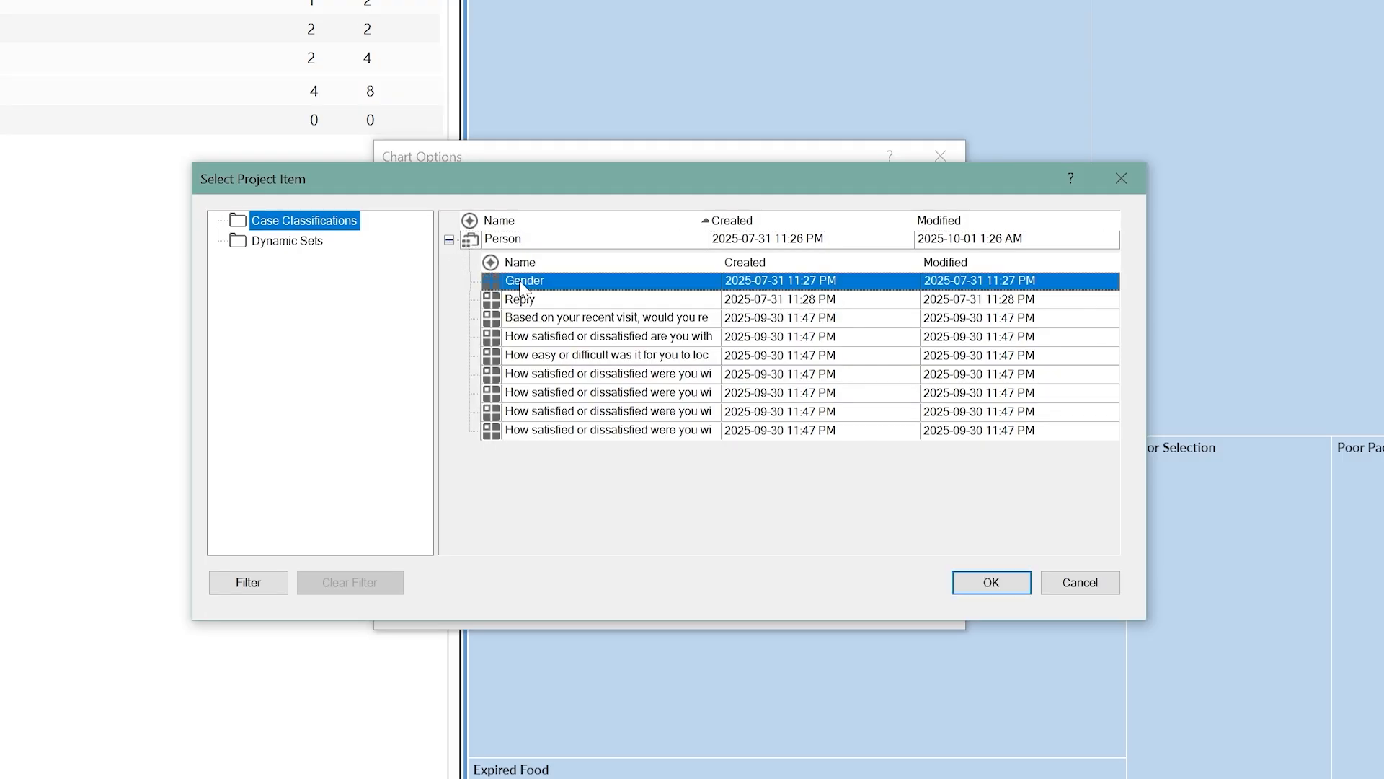
{"action": "left_click", "coordinate": [976, 583]}
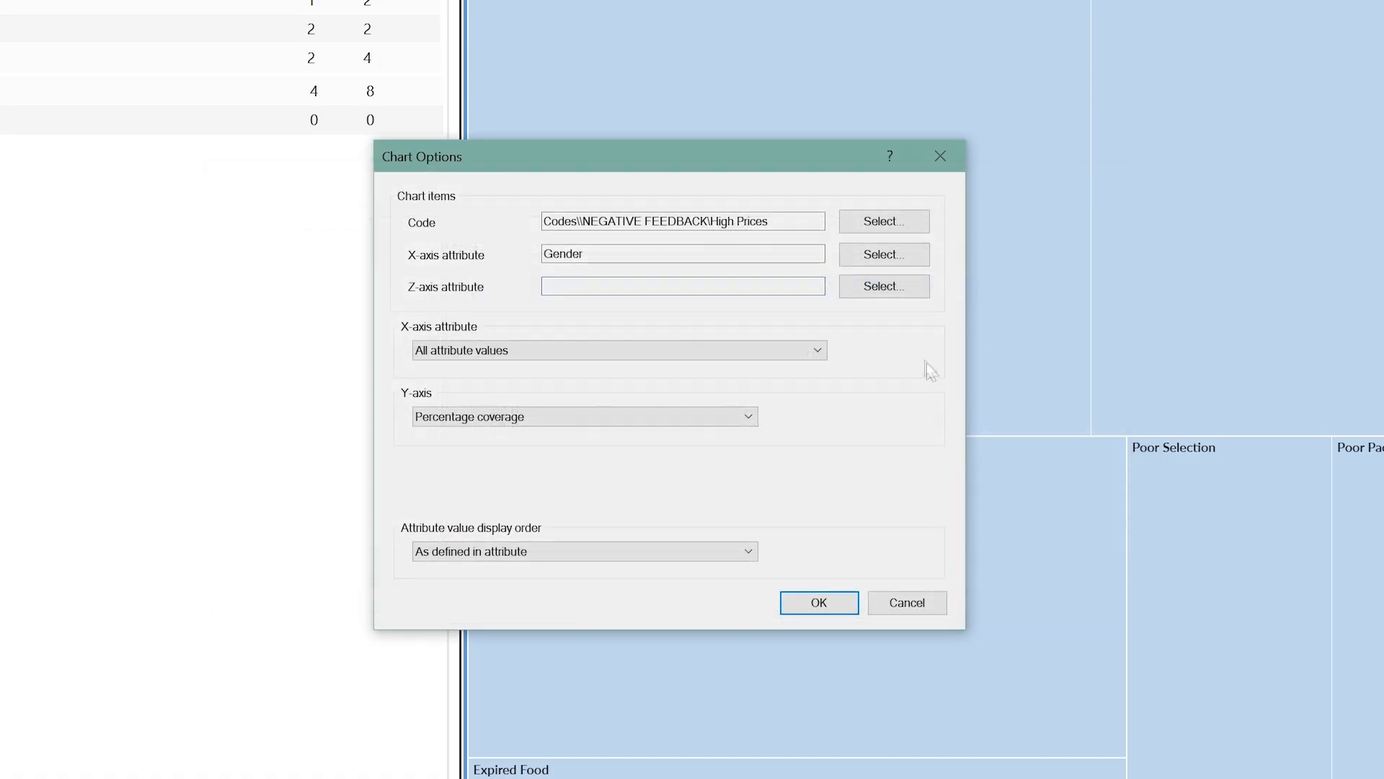
{"action": "left_click", "coordinate": [793, 351]}
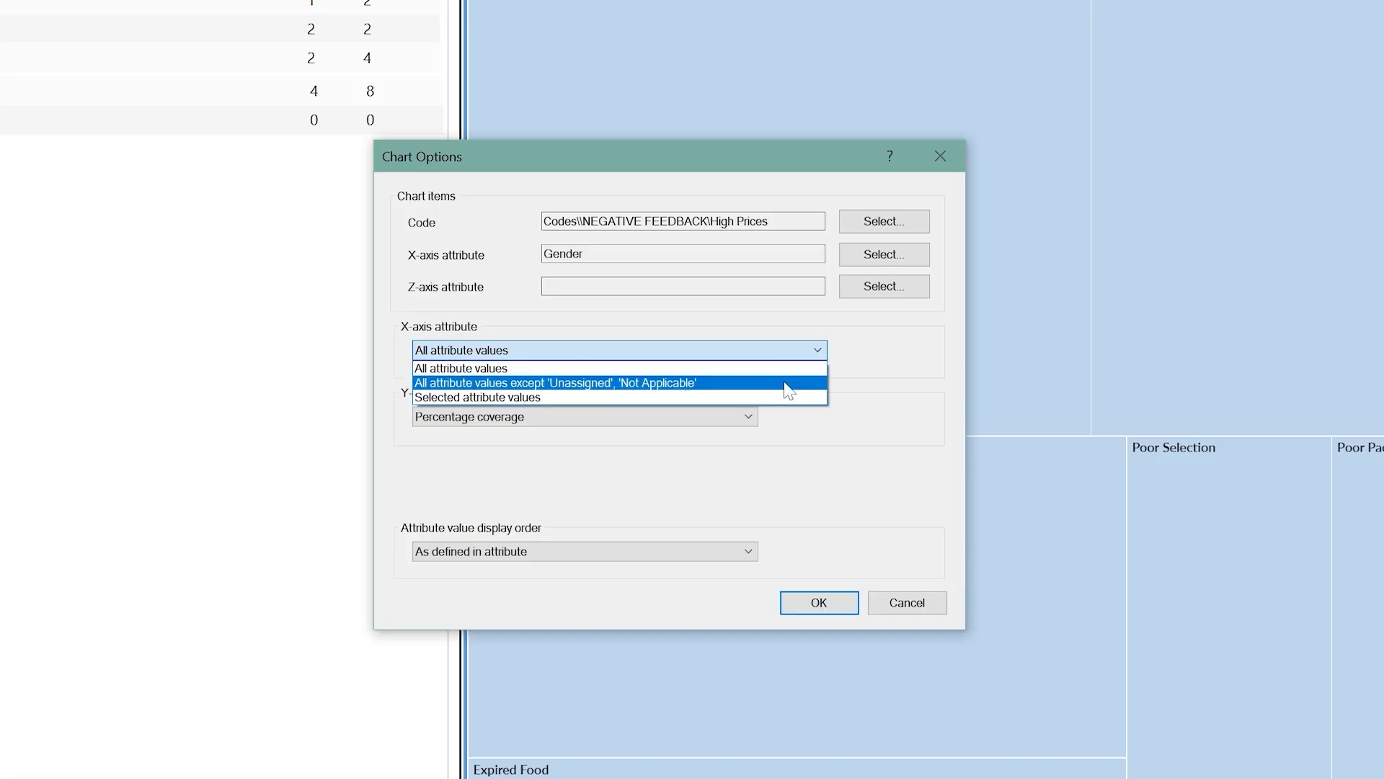
{"action": "left_click", "coordinate": [788, 384]}
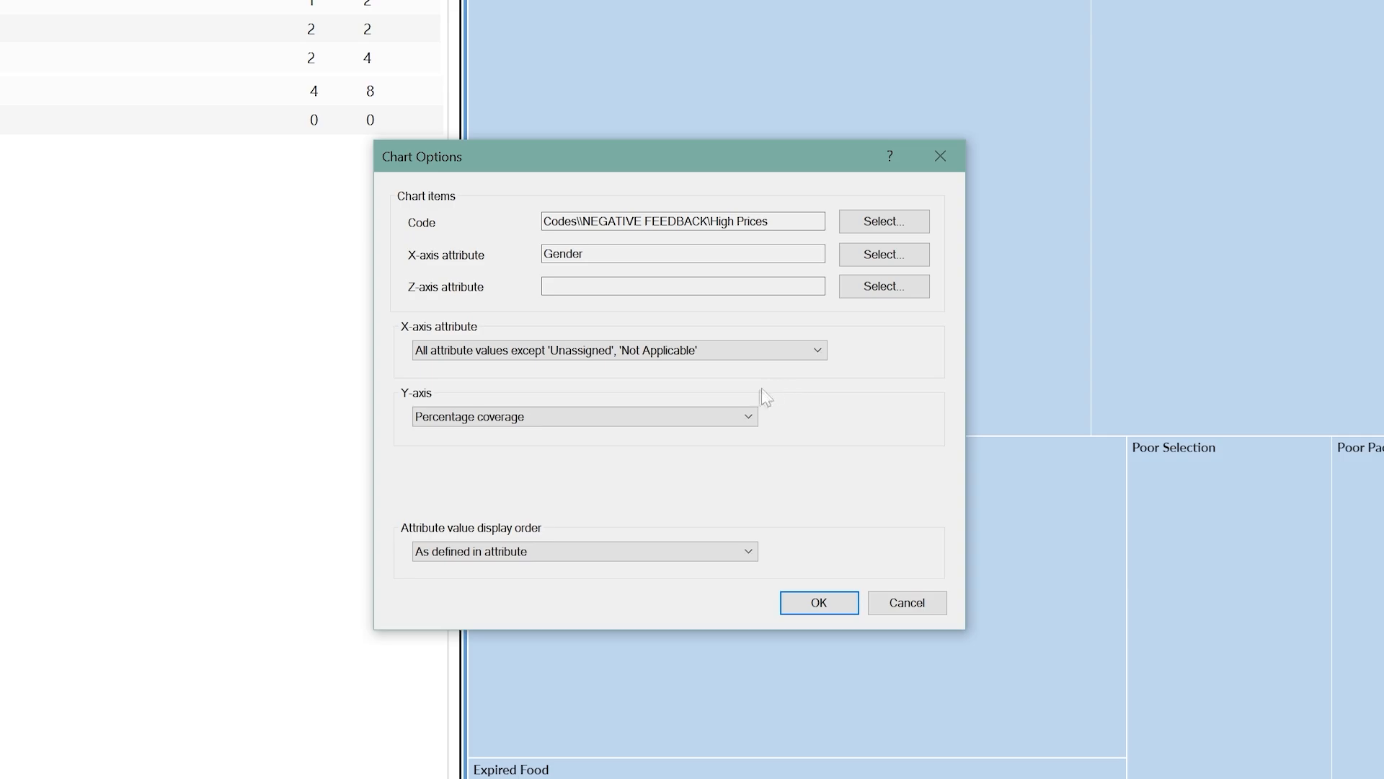
{"action": "left_click", "coordinate": [747, 418]}
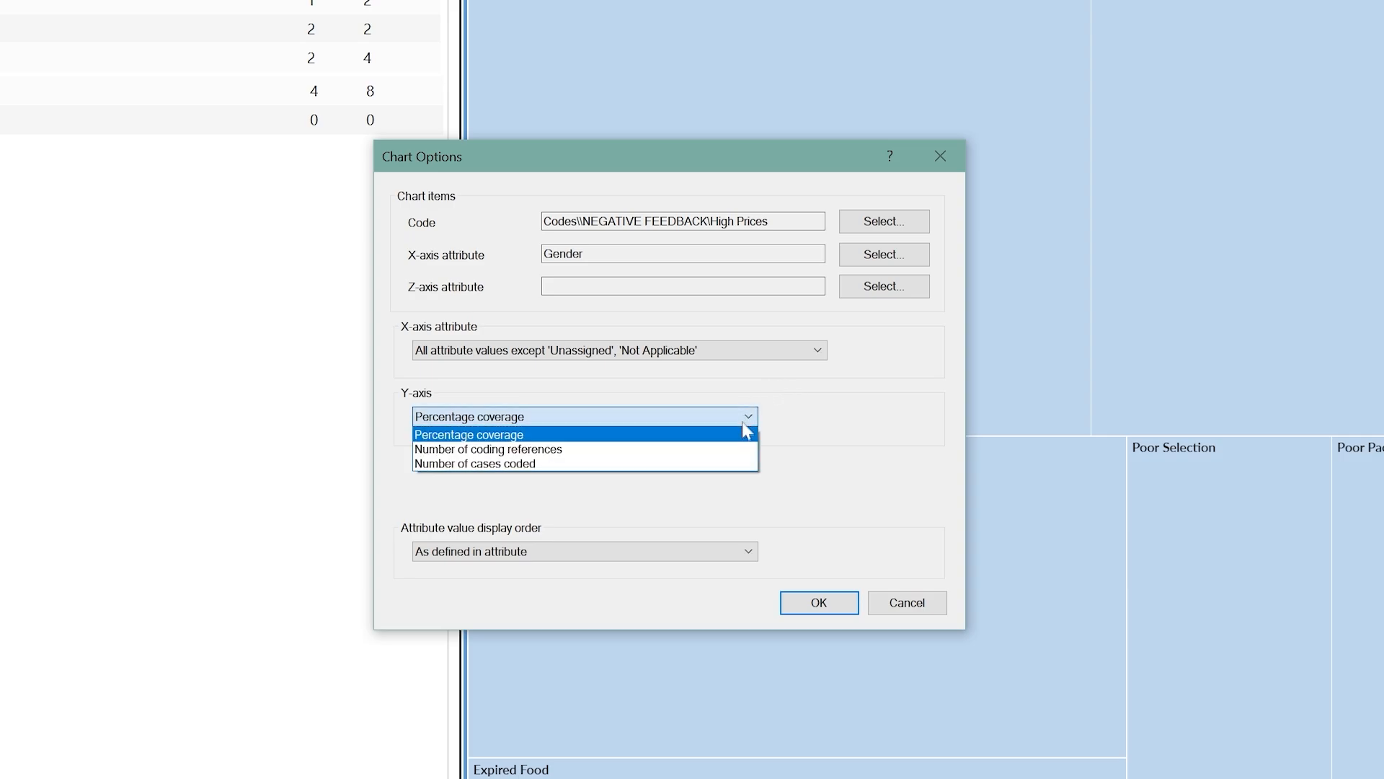
{"action": "left_click", "coordinate": [742, 450]}
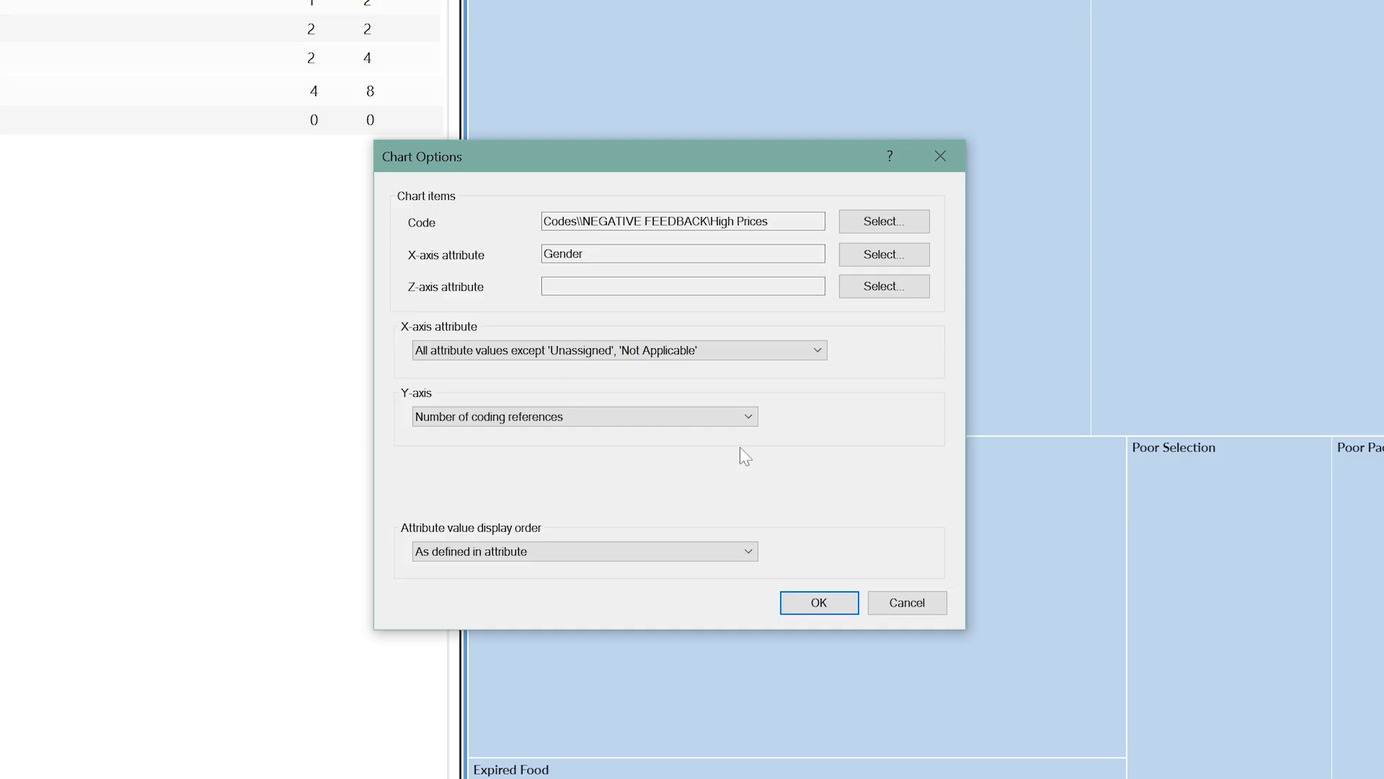
{"action": "left_click", "coordinate": [800, 605]}
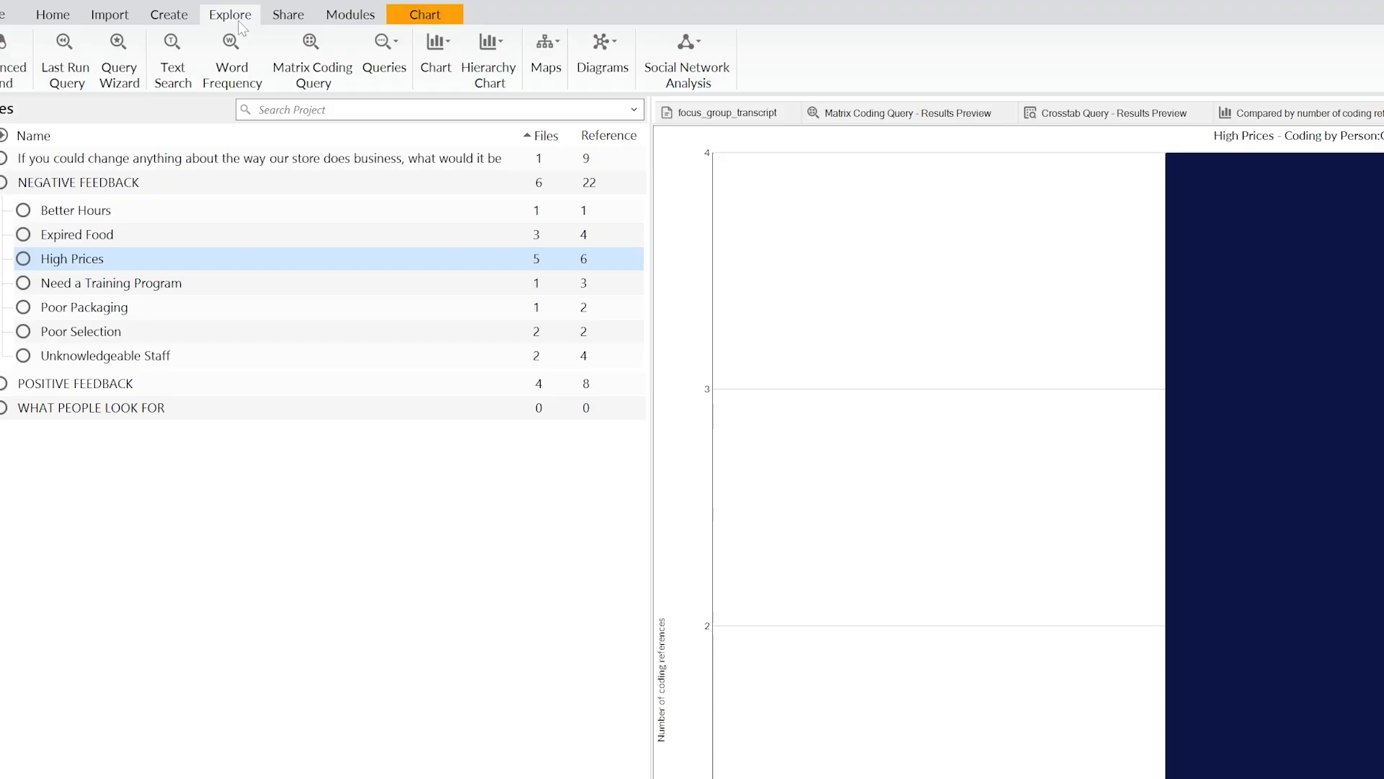
Create a comparison diagram of the Expired Food and High Prices codes, and hide the files coded
{"action": "left_click", "coordinate": [589, 66]}
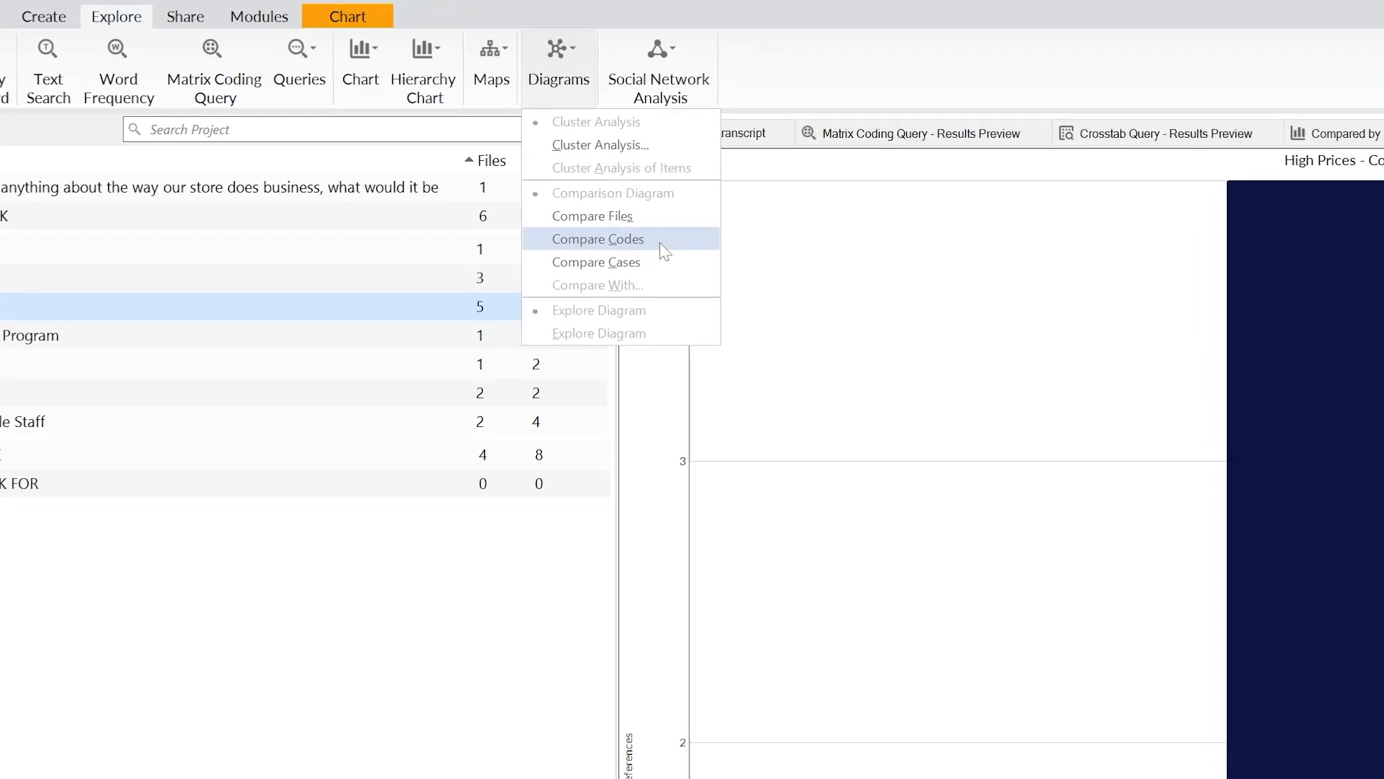
{"action": "left_click", "coordinate": [662, 249]}
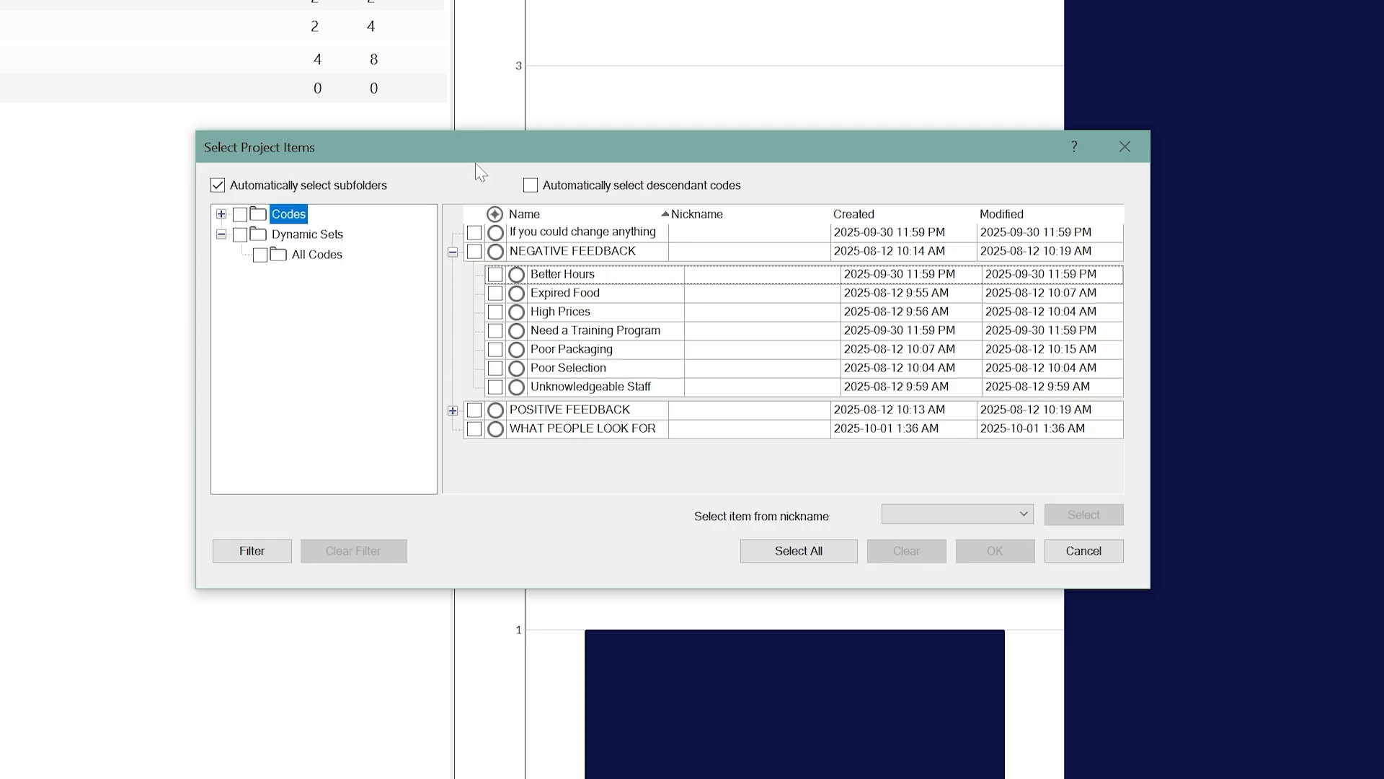
{"action": "left_click", "coordinate": [496, 311]}
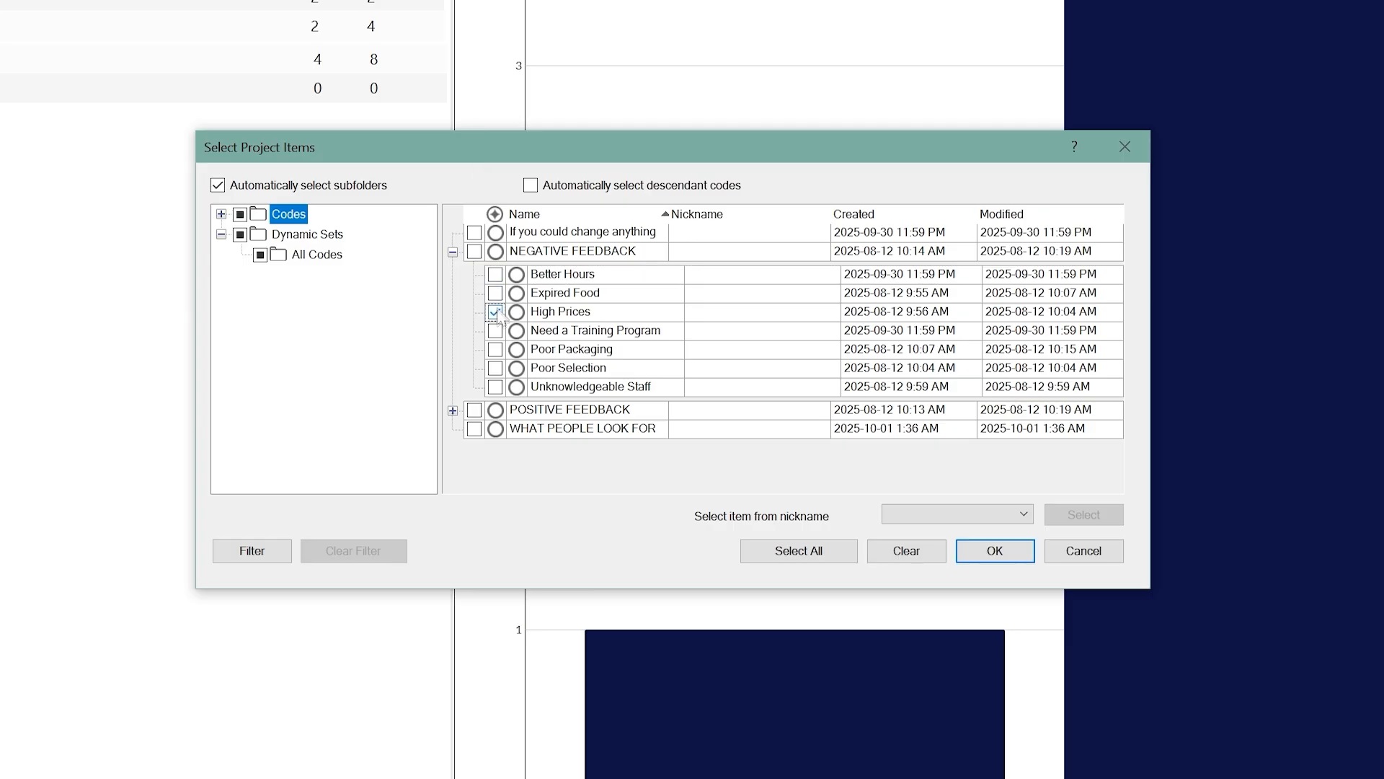
{"action": "left_click", "coordinate": [495, 293]}
{"action": "left_click", "coordinate": [966, 554]}
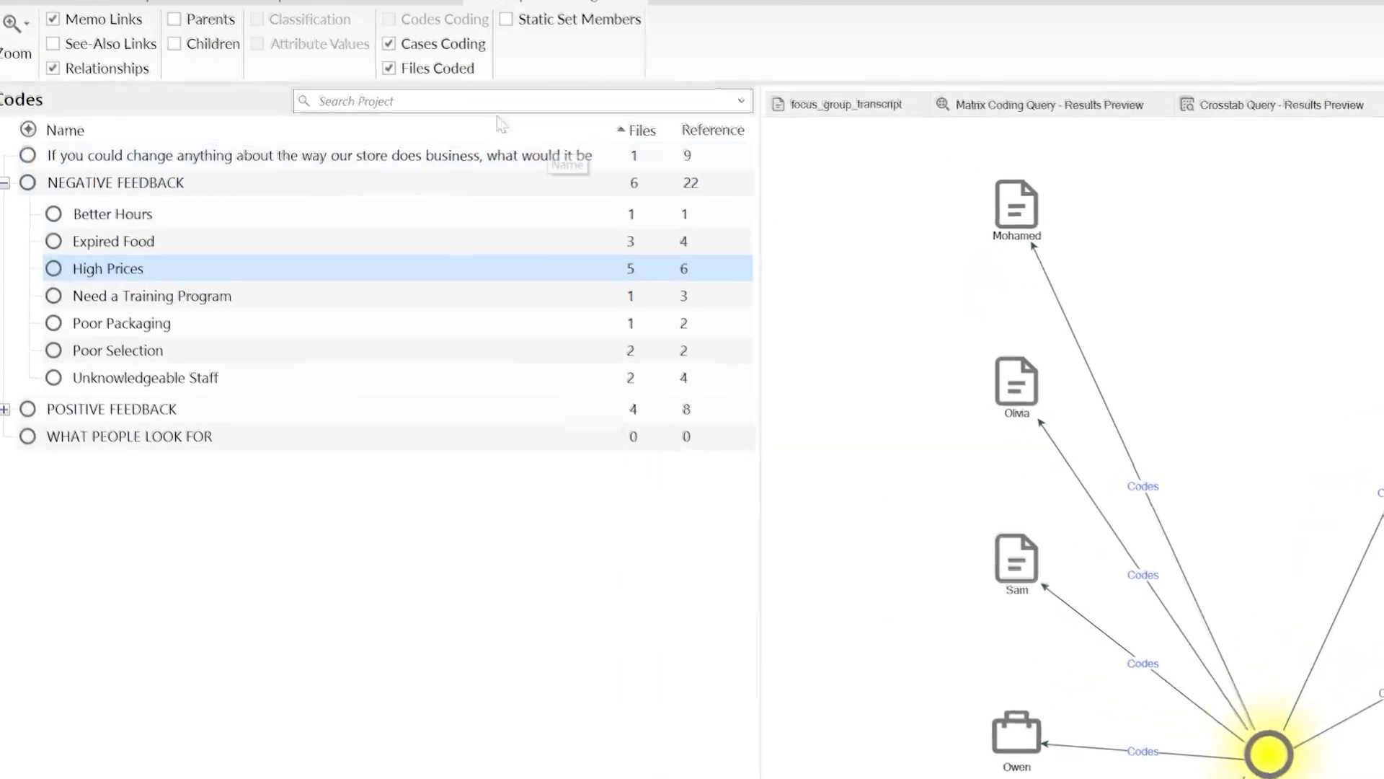
{"action": "left_click", "coordinate": [433, 100]}
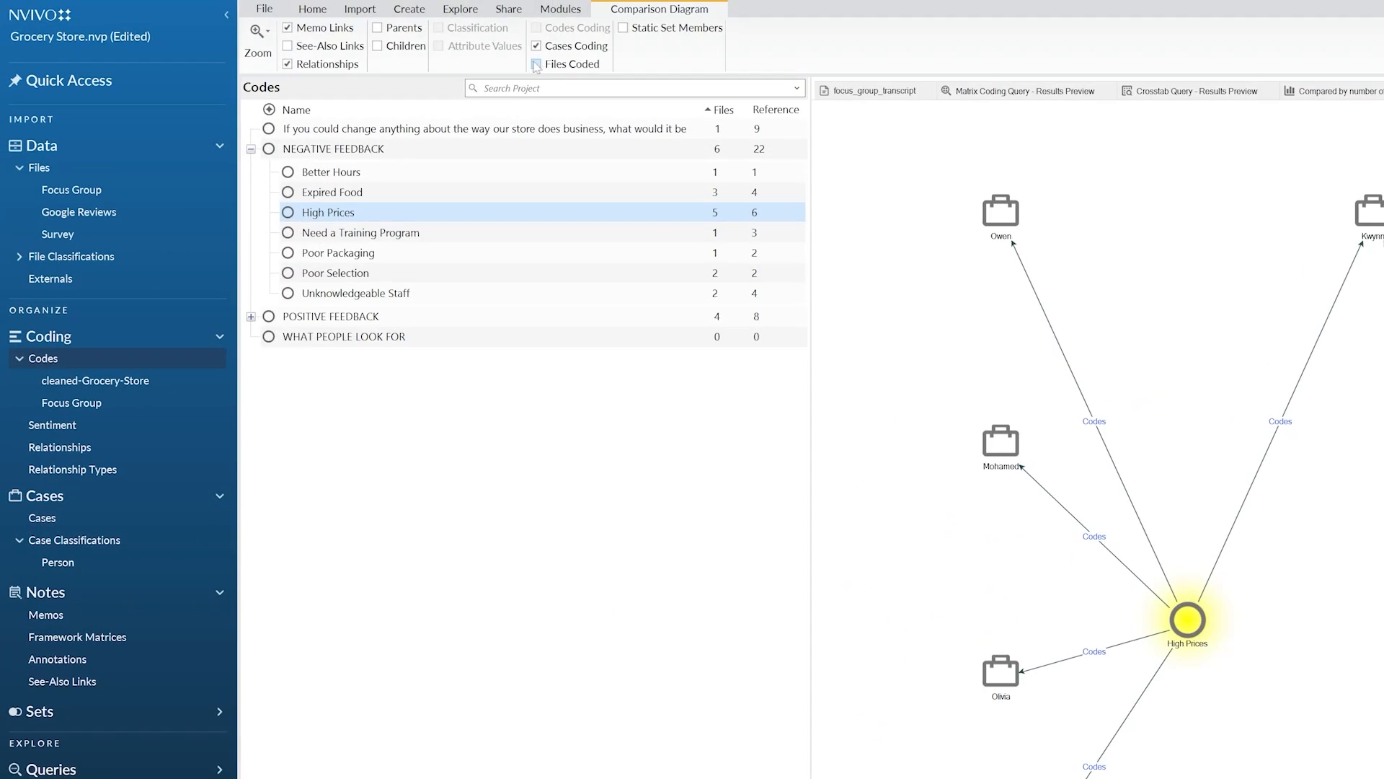
Create an explore diagram for the High Prices code
{"action": "right_click", "coordinate": [408, 211]}
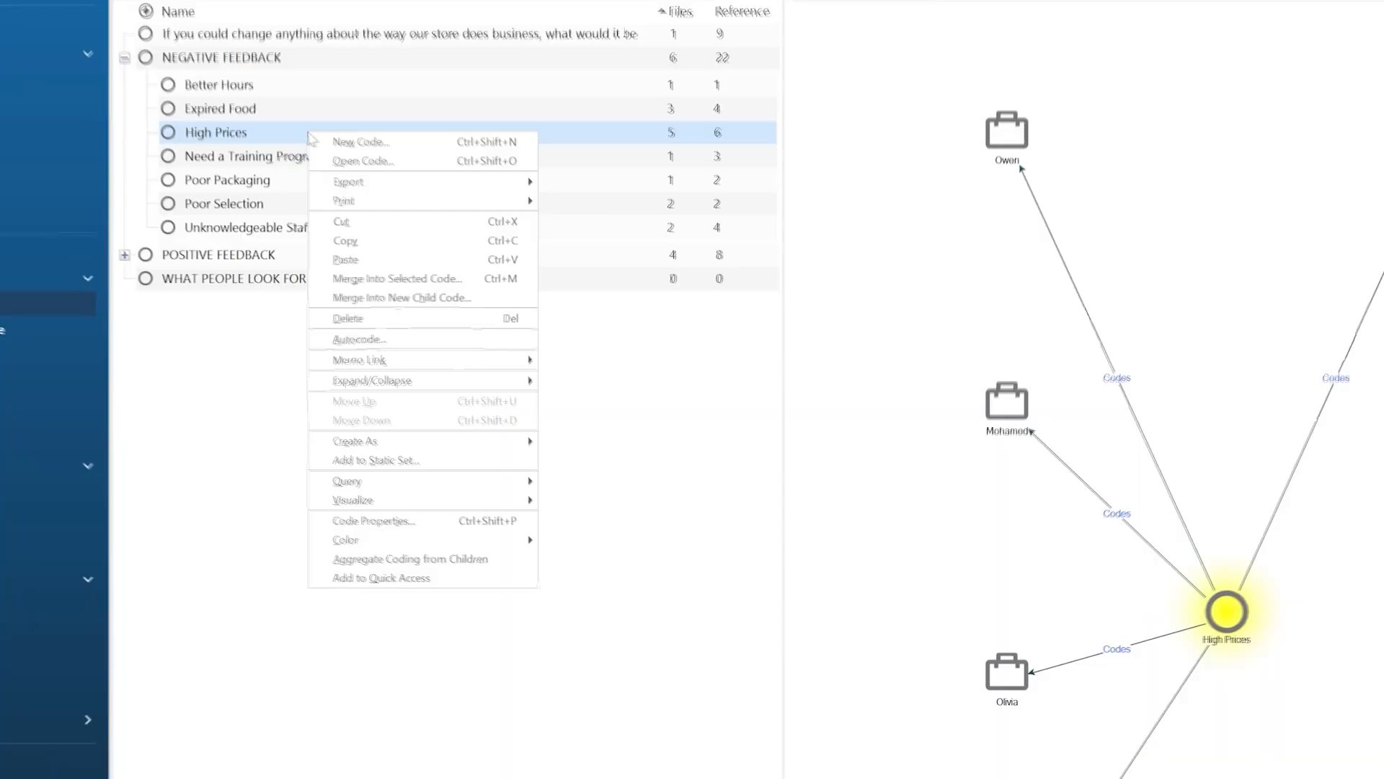
{"action": "mouse_move", "coordinate": [519, 527]}
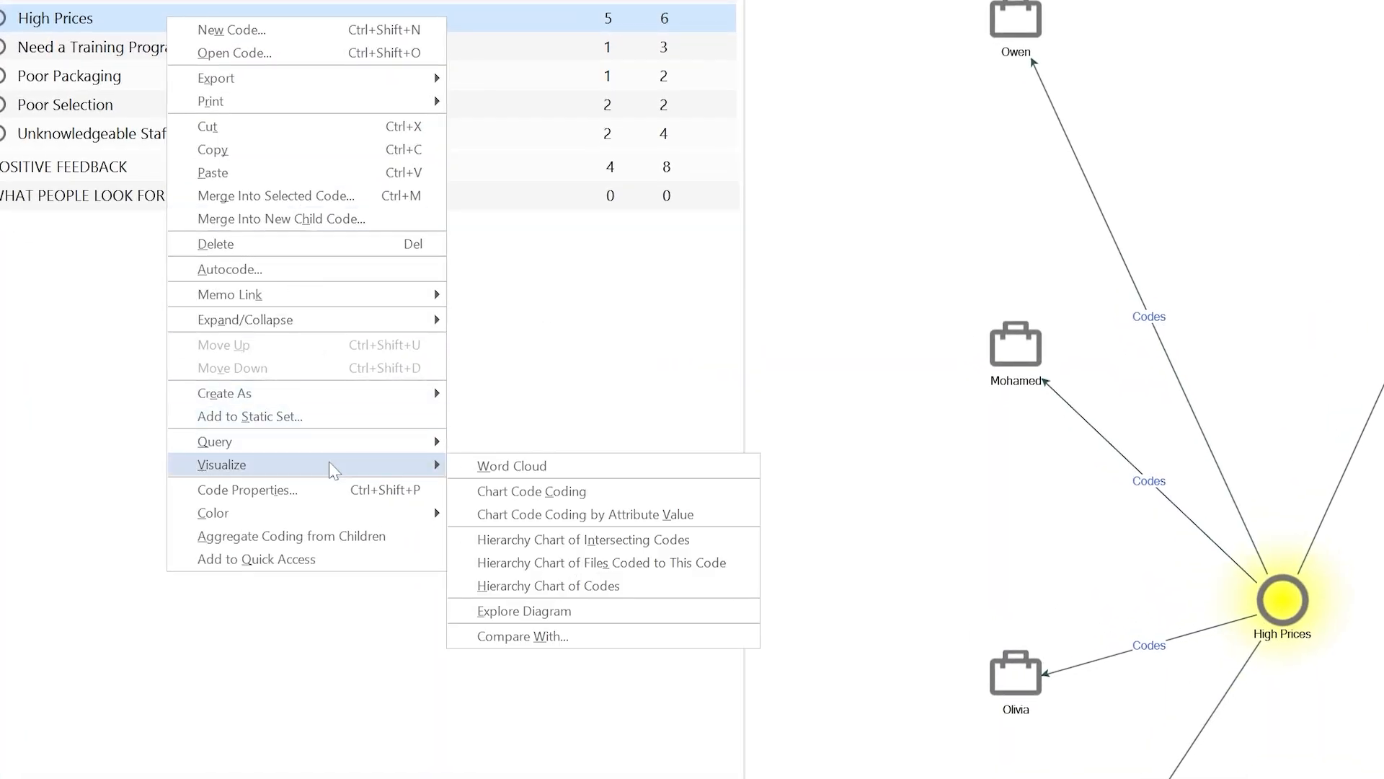
{"action": "left_click", "coordinate": [466, 618]}
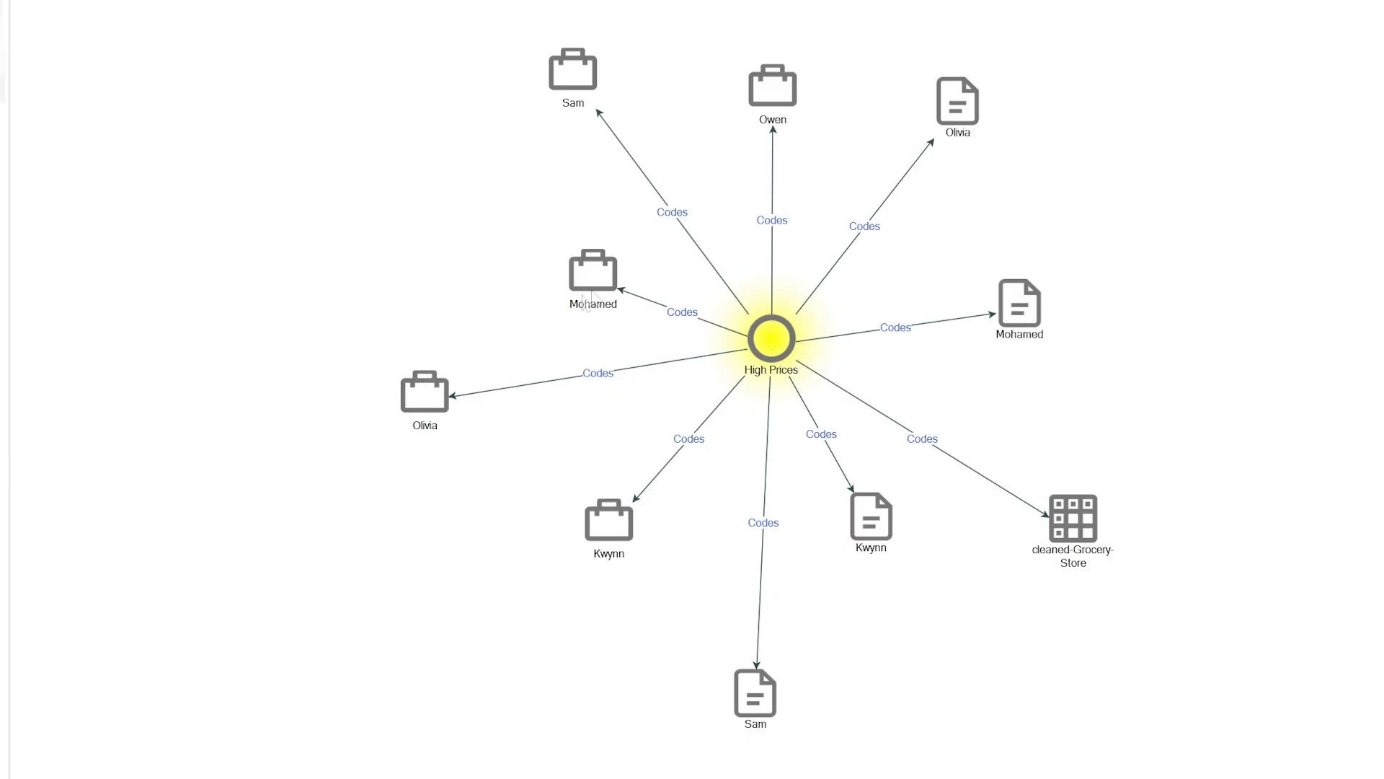
Change the explore diagram's focus to the case directly above the High Prices code
{"action": "left_click", "coordinate": [787, 90]}
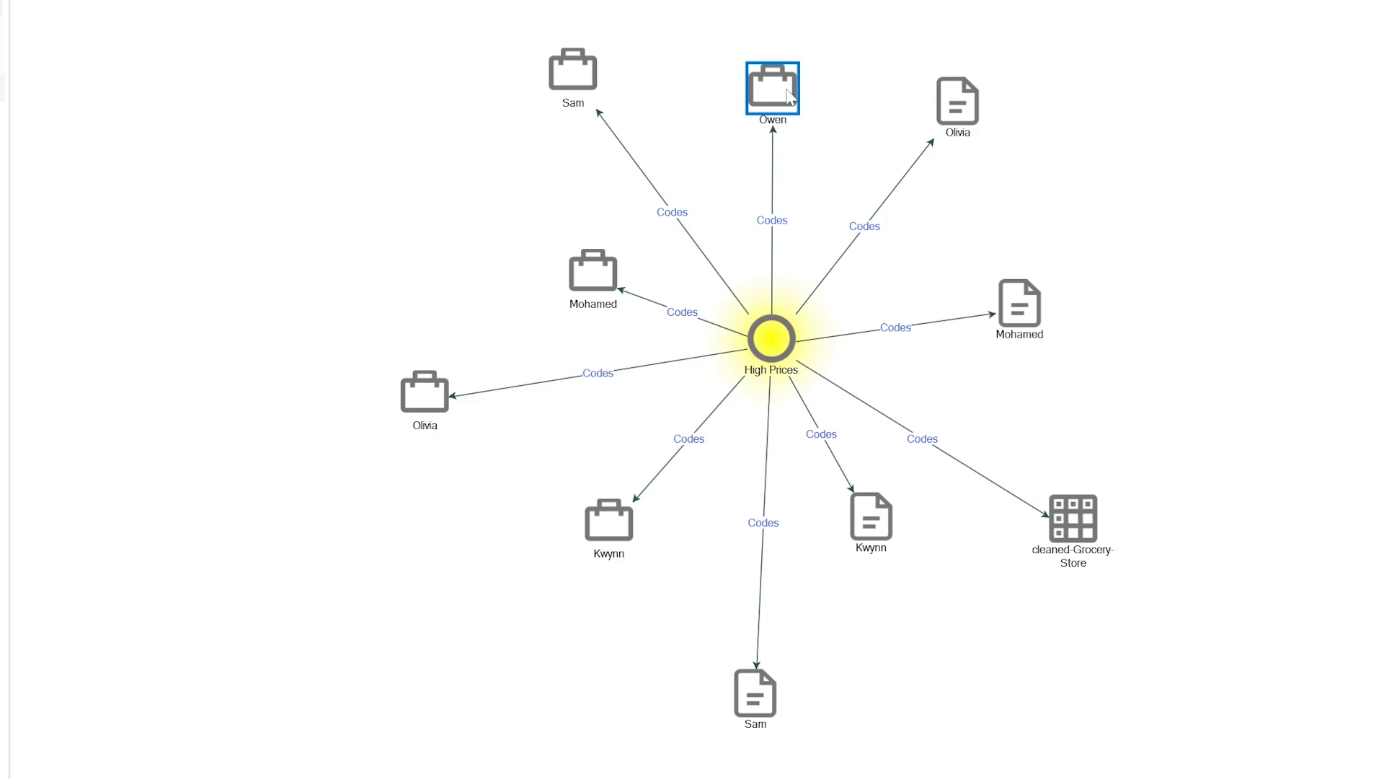
{"action": "right_click", "coordinate": [791, 96]}
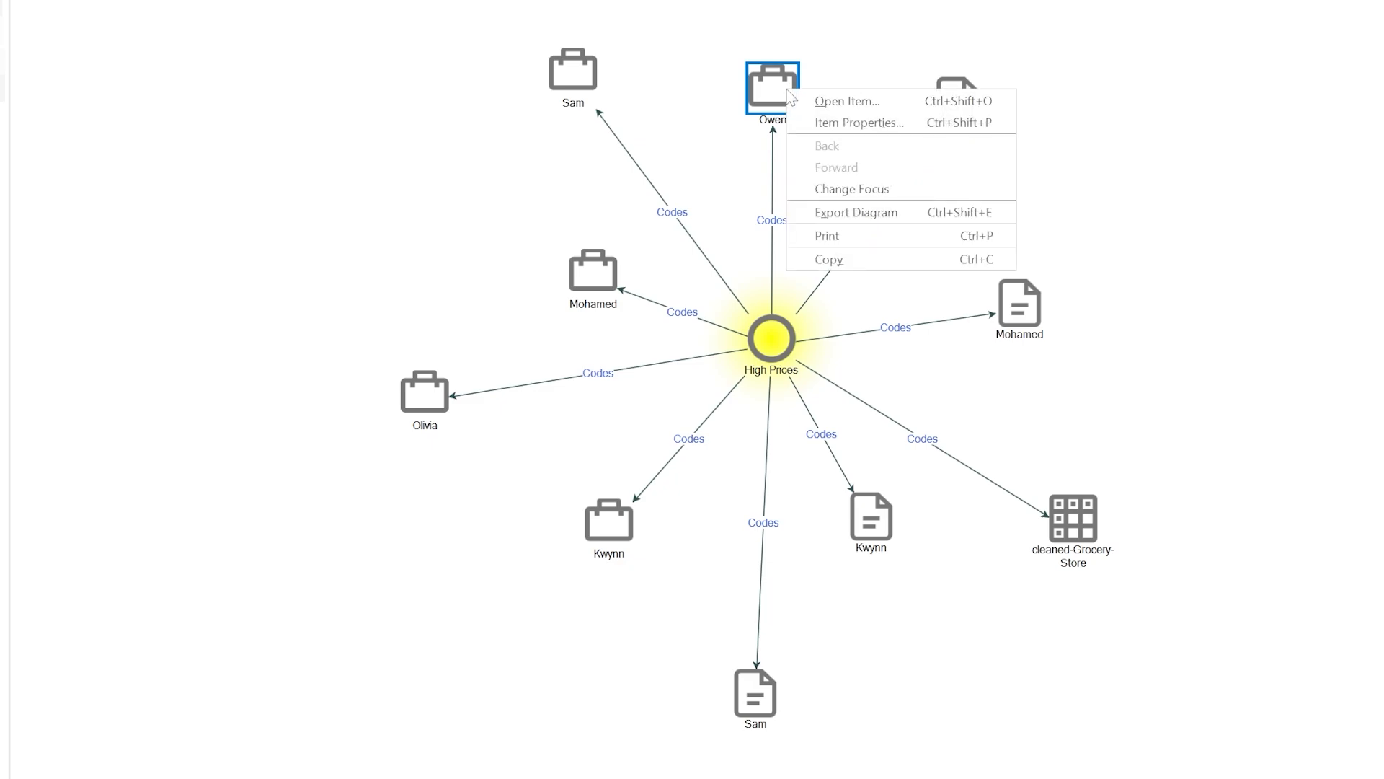
{"action": "left_click", "coordinate": [803, 189]}
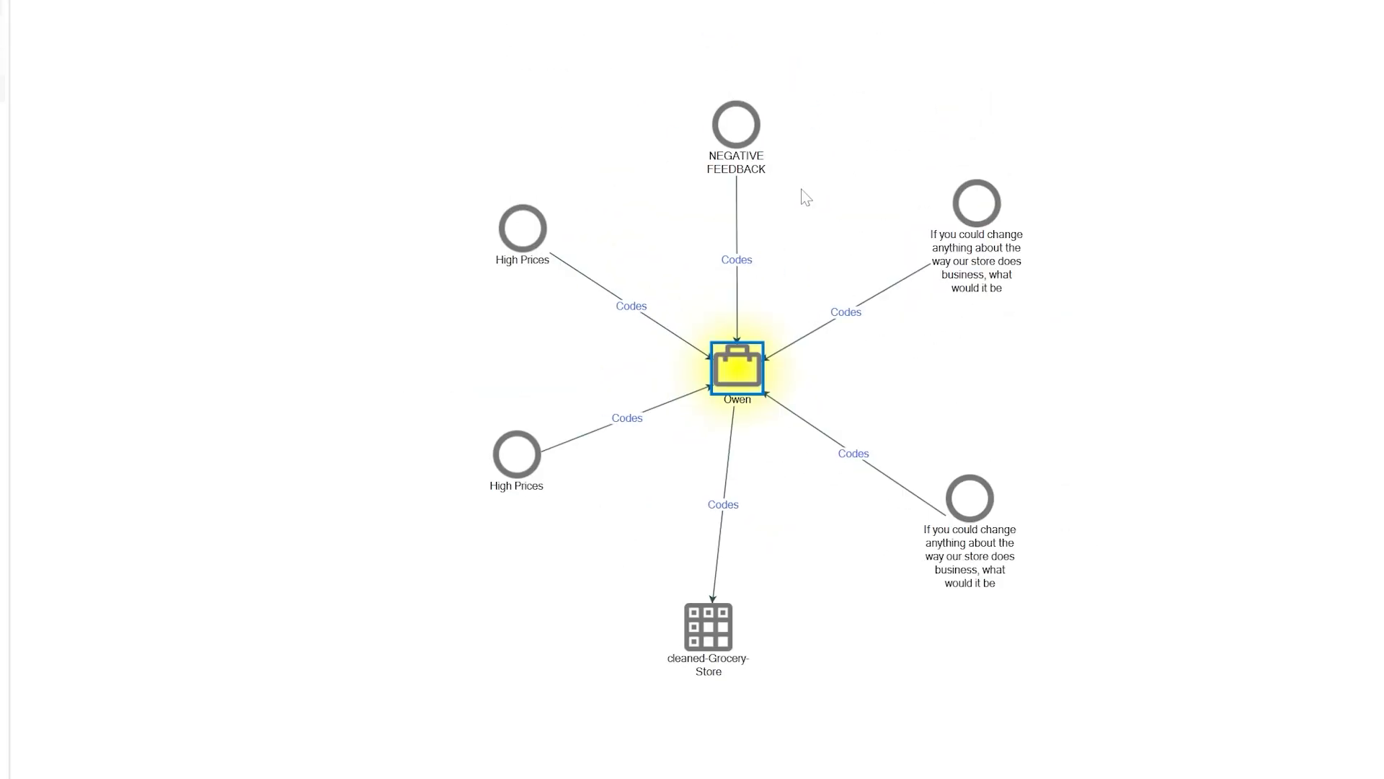
{"action": "left_click", "coordinate": [802, 189]}
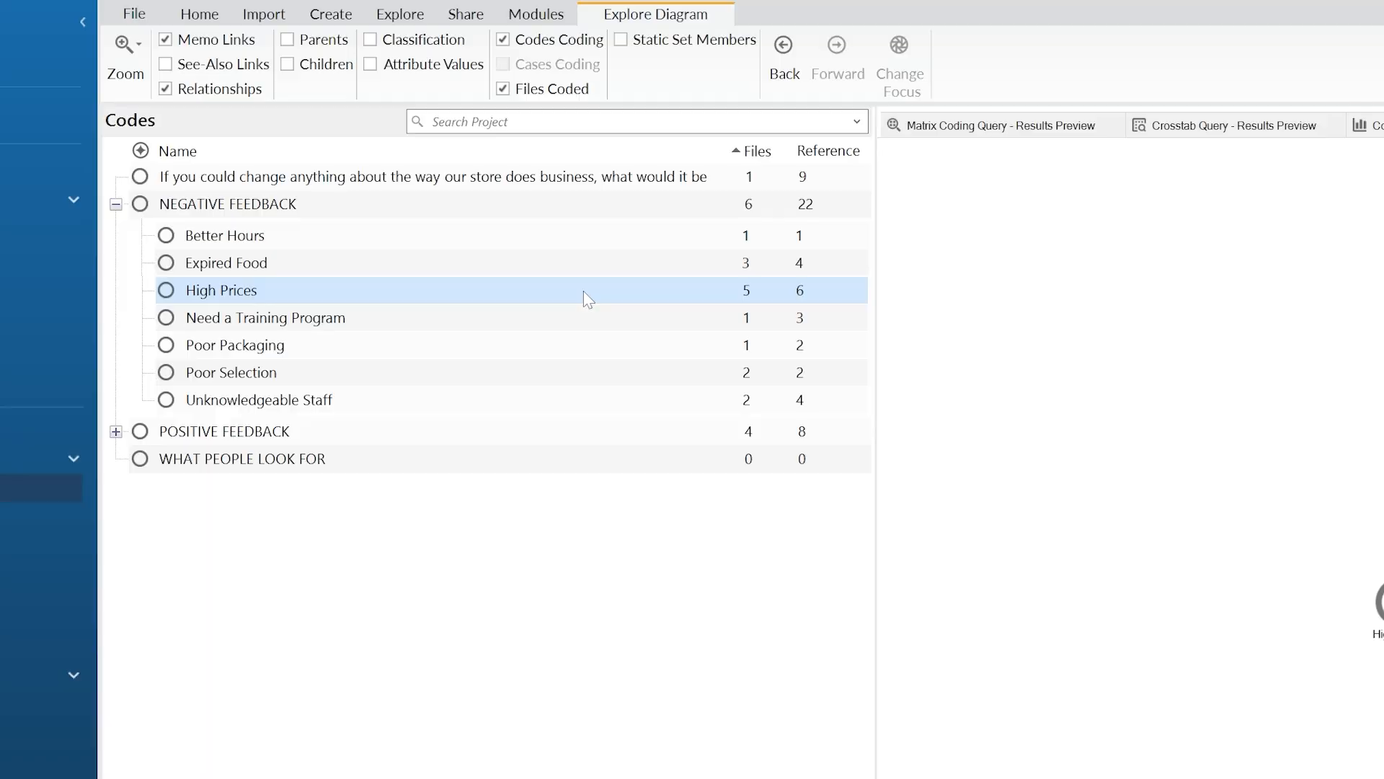
Generate a word cloud visualization for the High Prices code
{"action": "right_click", "coordinate": [582, 292]}
{"action": "mouse_move", "coordinate": [799, 718]}
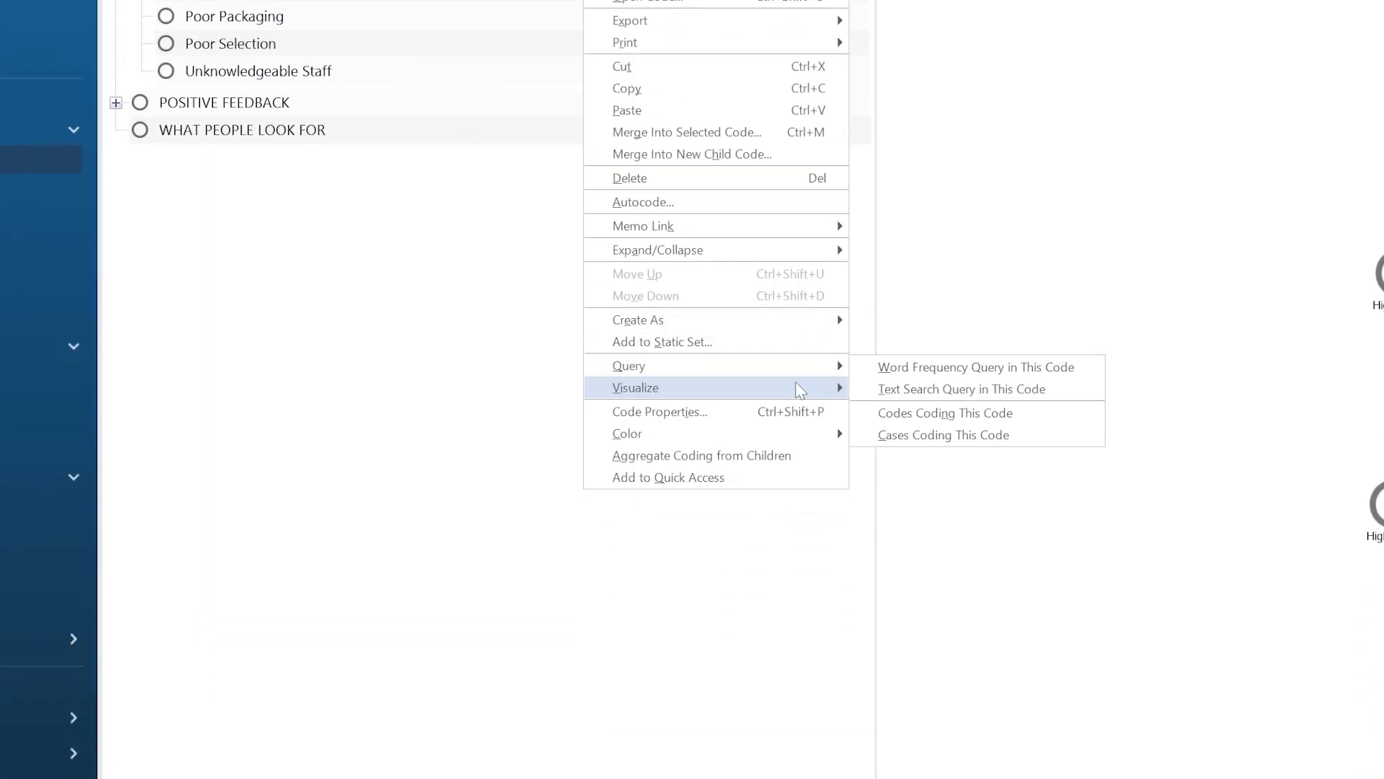
{"action": "left_click", "coordinate": [963, 395]}
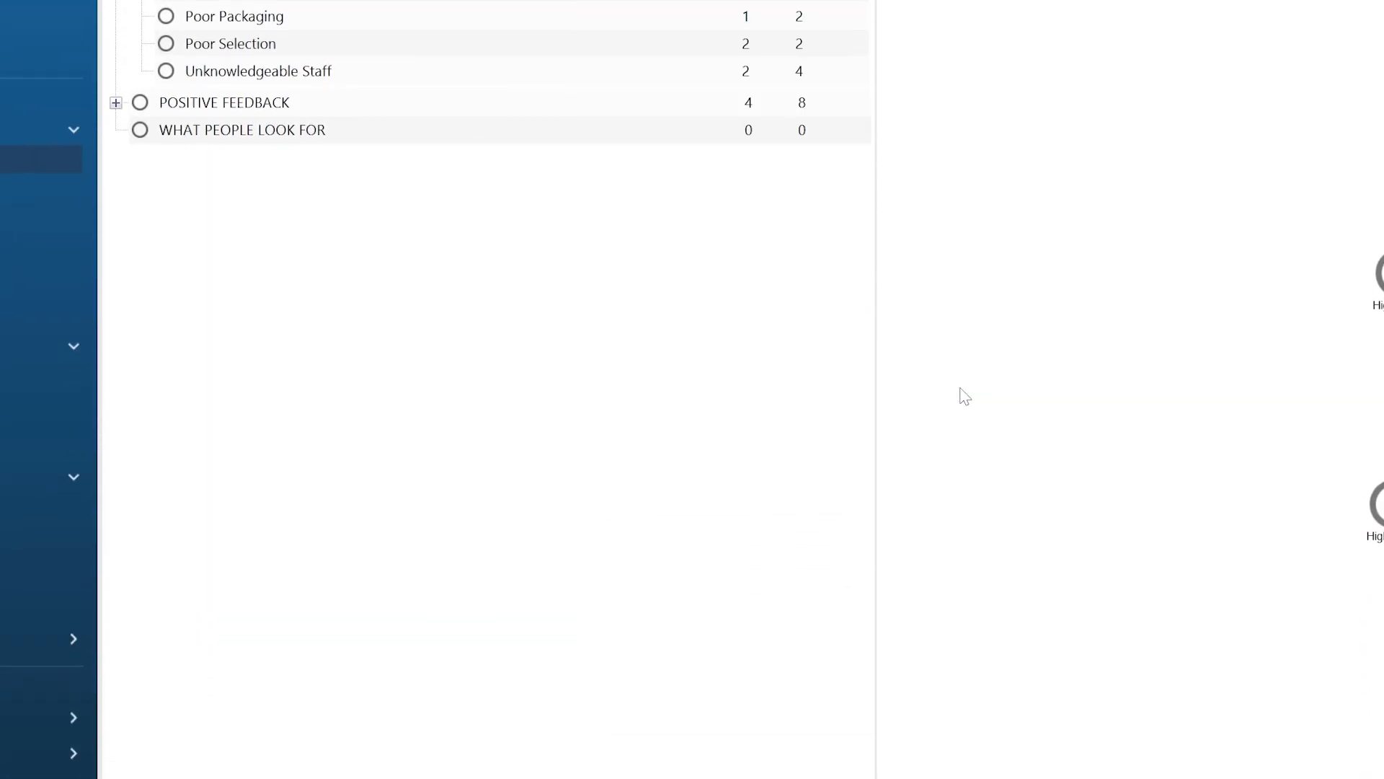